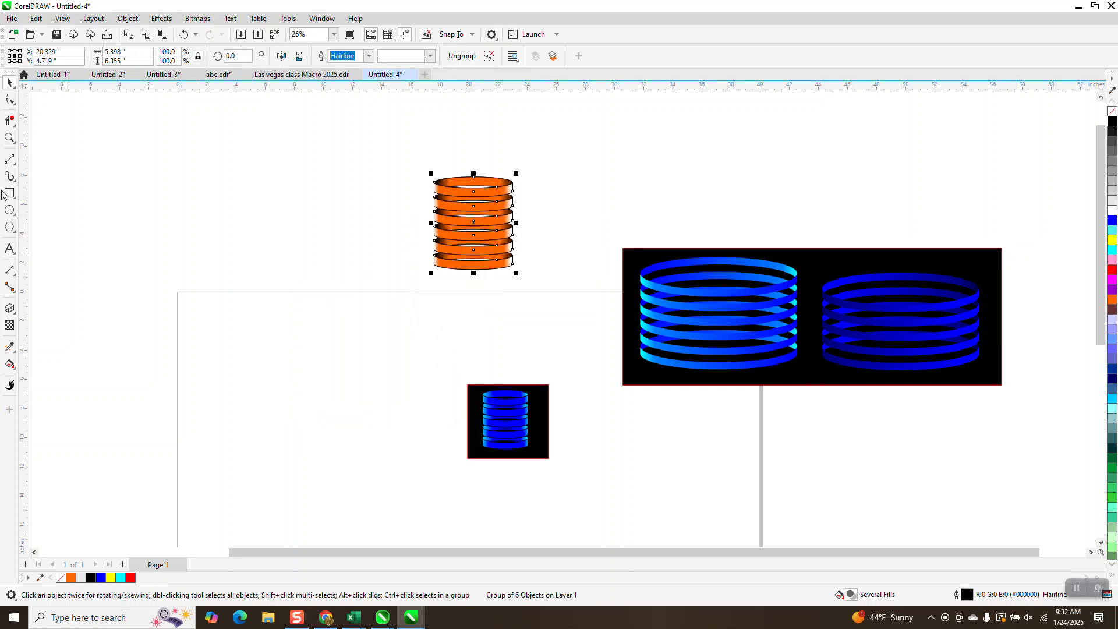
Draw a flat ellipse about 7.74 inches wide and 1.51 inches high beside the small black square with the blue rings.
left_click(9, 138)
left_click_drag(471, 363, 568, 473)
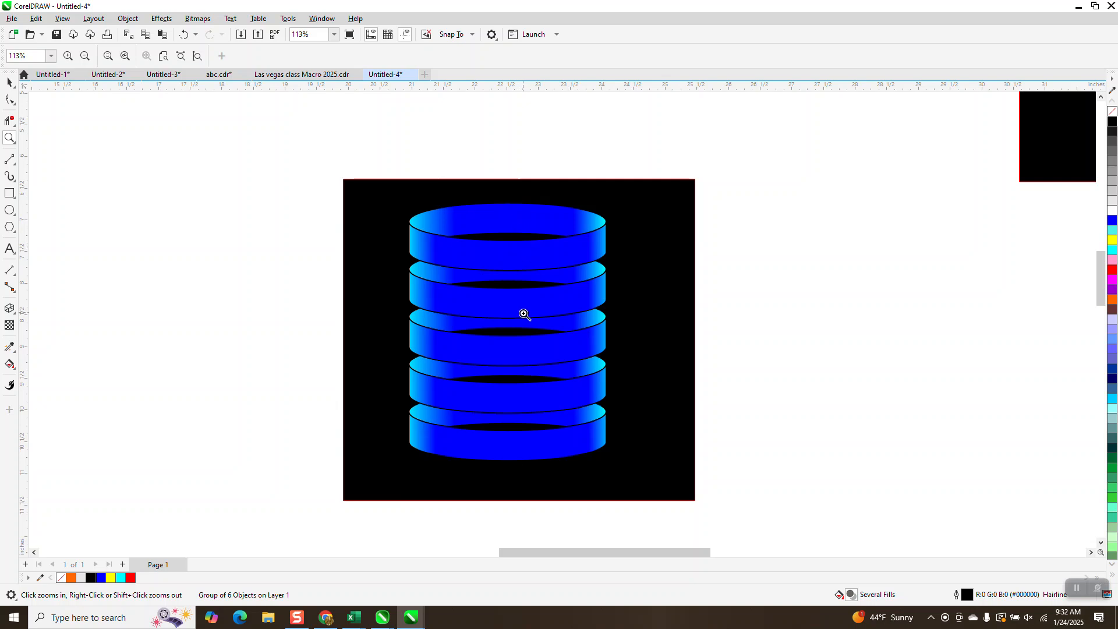
right_click(519, 344)
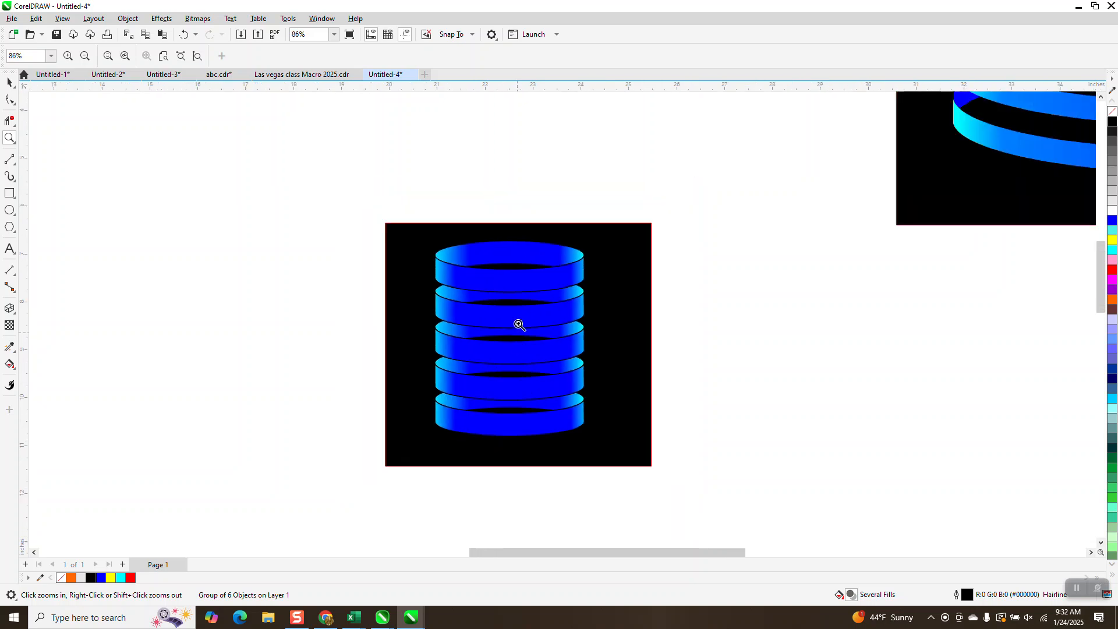
right_click(535, 367)
right_click(541, 401)
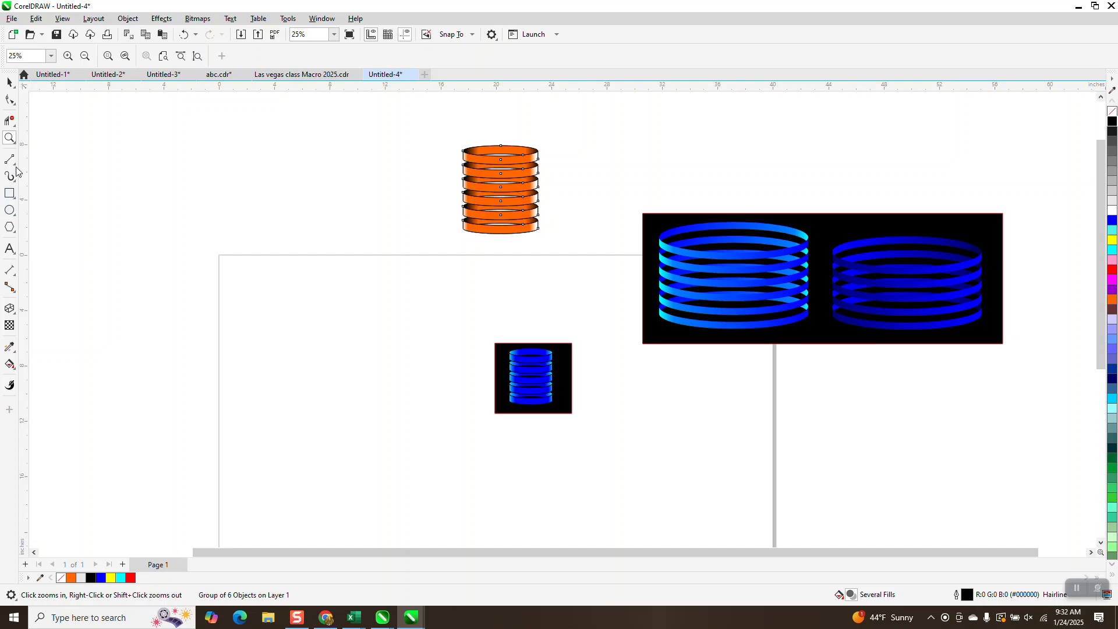
left_click(10, 211)
mouse_move(418, 328)
left_mouse_down()
mouse_move(340, 334)
mouse_move(312, 349)
left_mouse_up()
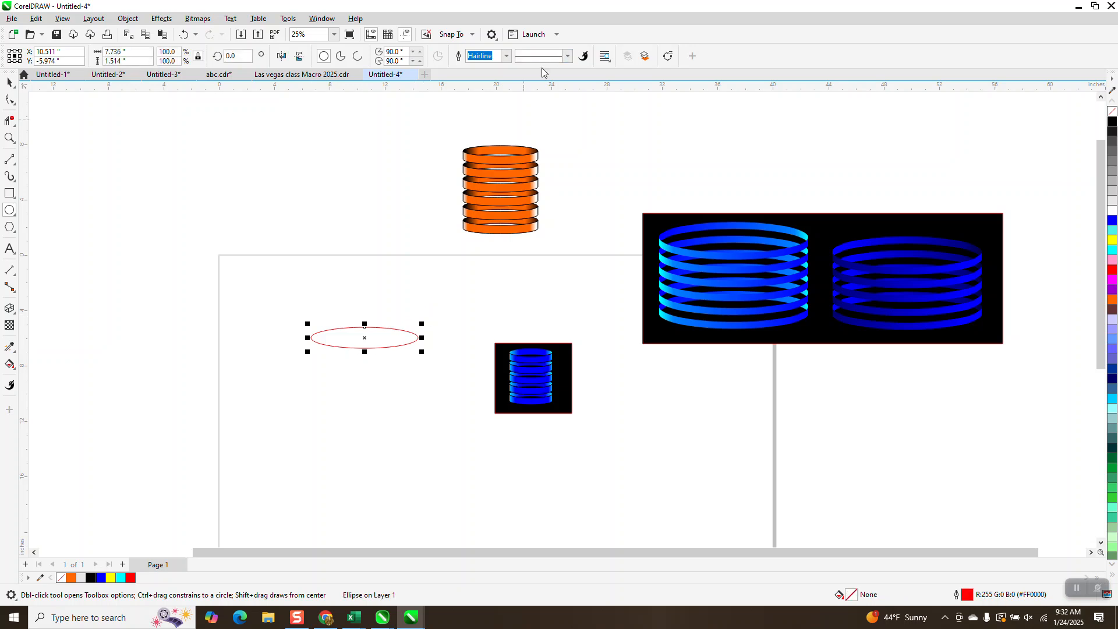
left_click_drag(434, 185, 609, 251)
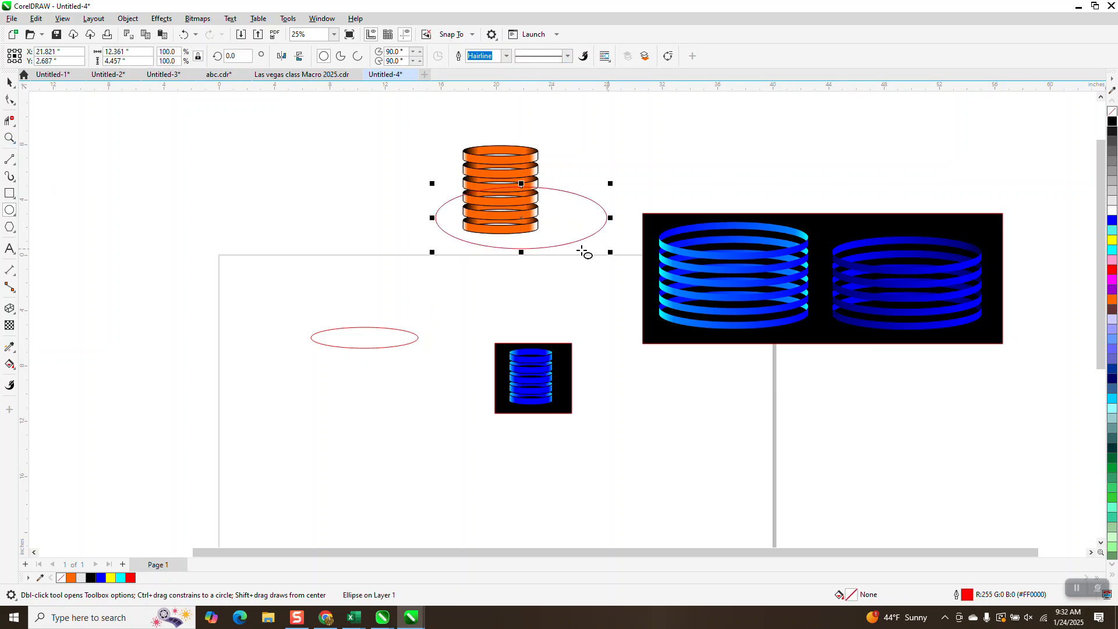
left_click(183, 35)
left_click(9, 138)
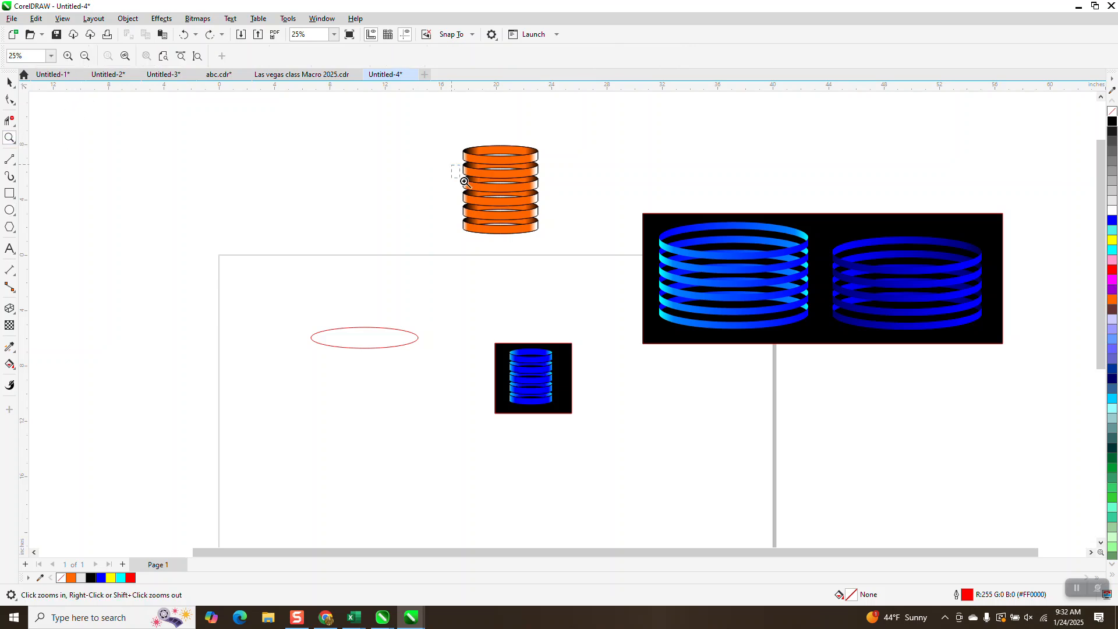
left_click_drag(455, 168, 575, 251)
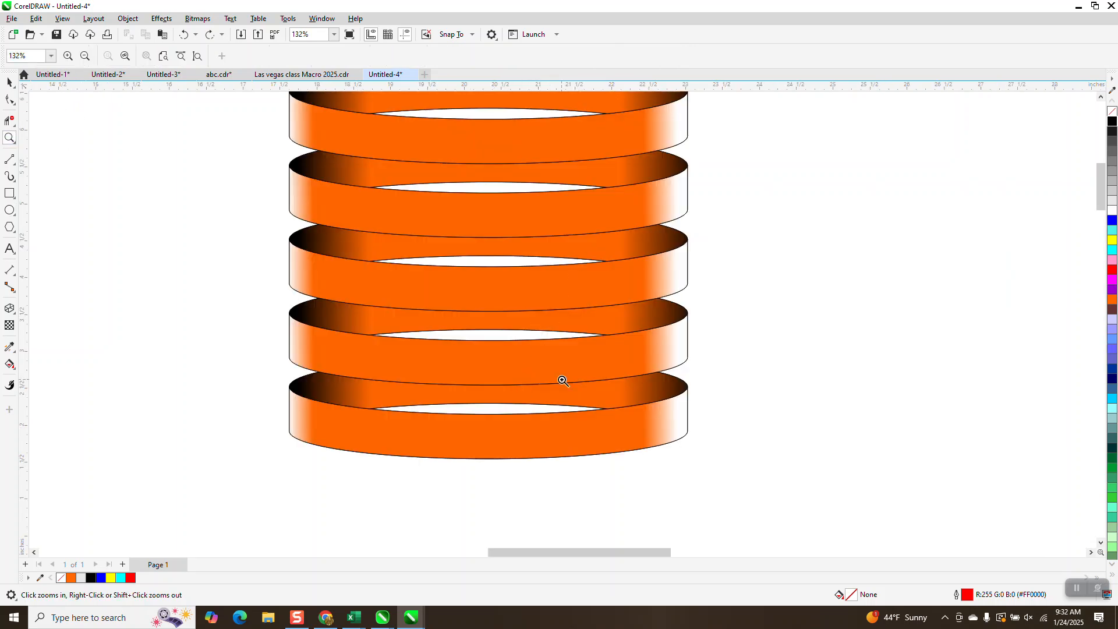
scroll(550, 317, "down", 5)
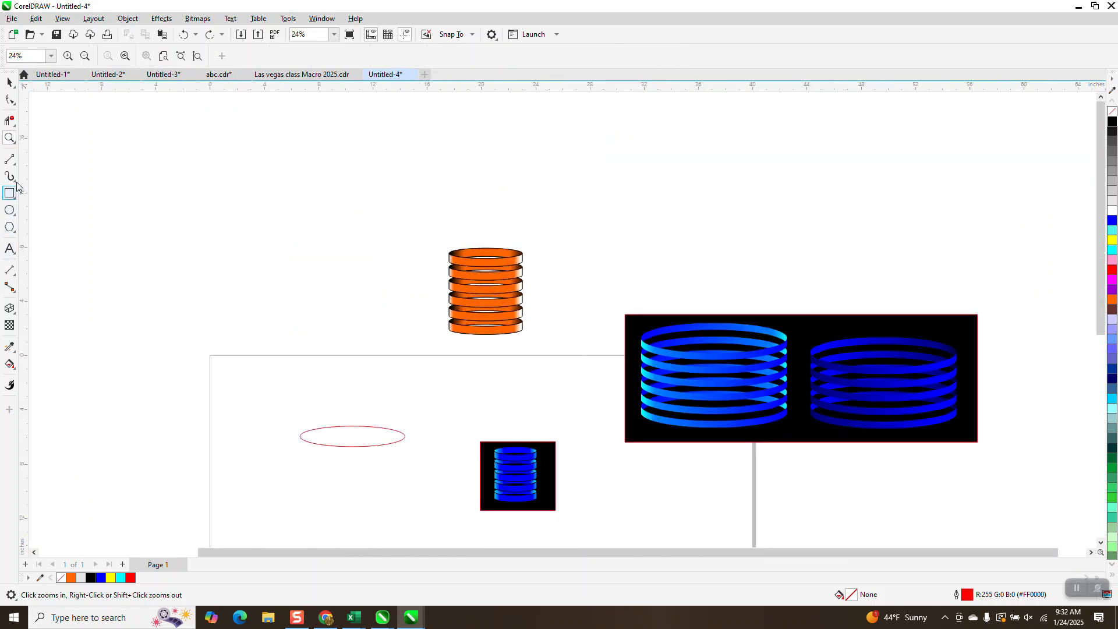
Duplicate the ellipse and move the copy straight down about 0.48 inches so the two outlines overlap.
left_click_drag(263, 389, 525, 478)
left_click(9, 82)
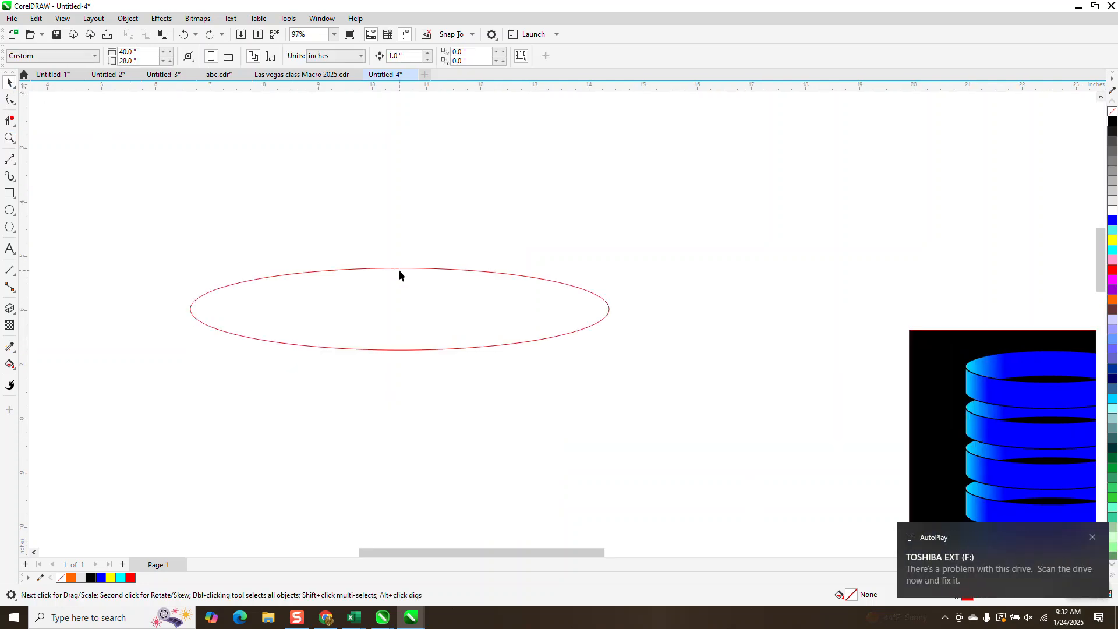
key("KP_Add")
left_click_drag(401, 307, 398, 335)
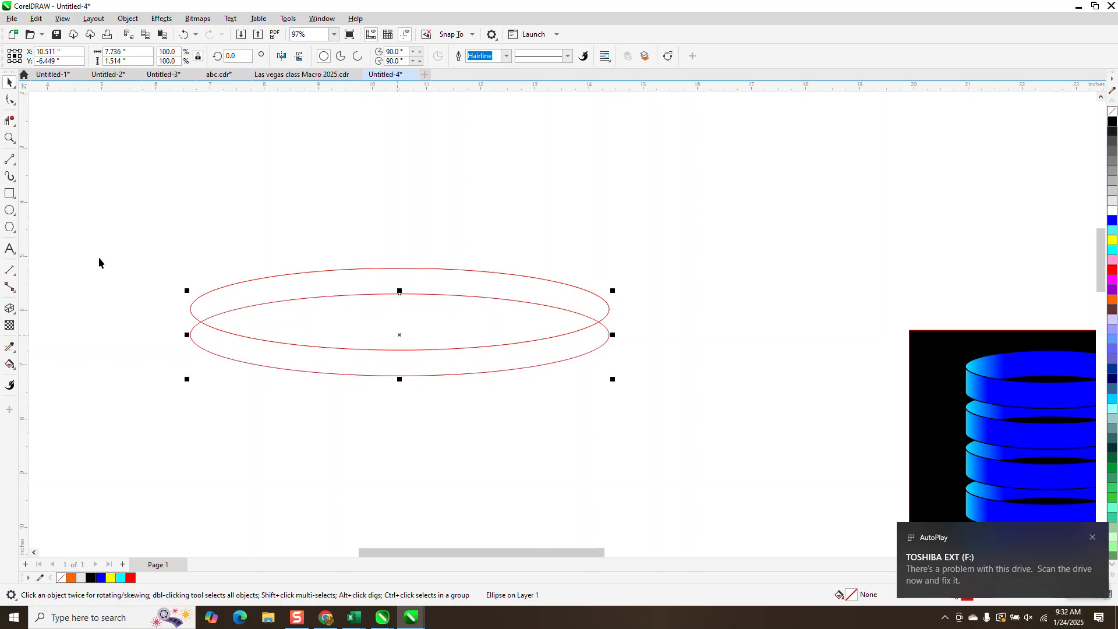
Draw two-point lines joining the upper and lower ellipses at their left and right ends.
left_click(10, 161)
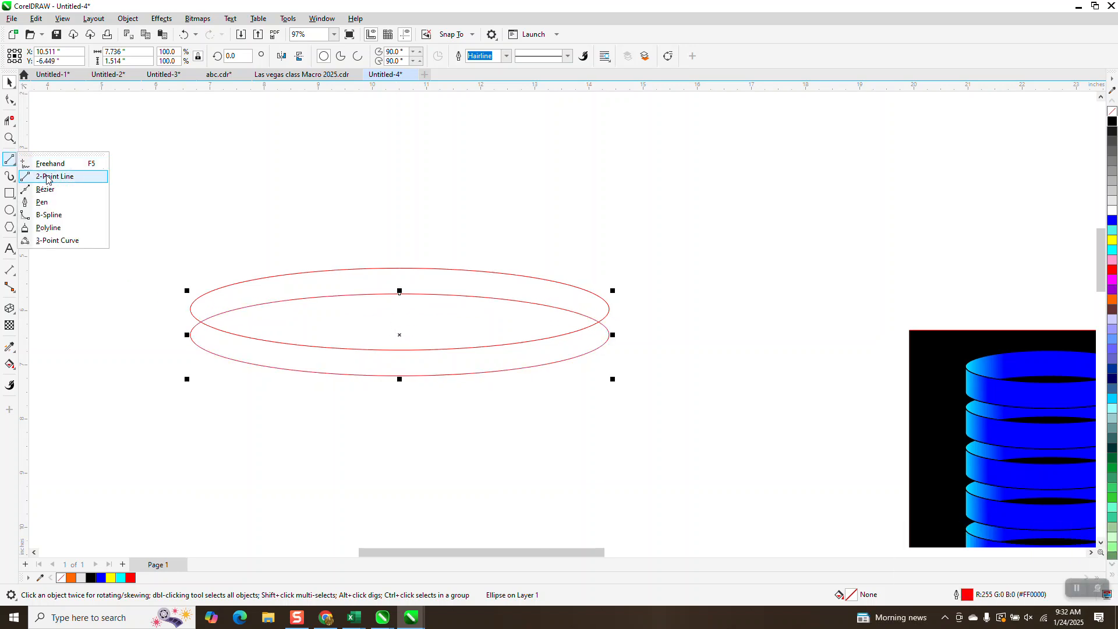
left_click(48, 176)
left_click_drag(191, 308, 191, 338)
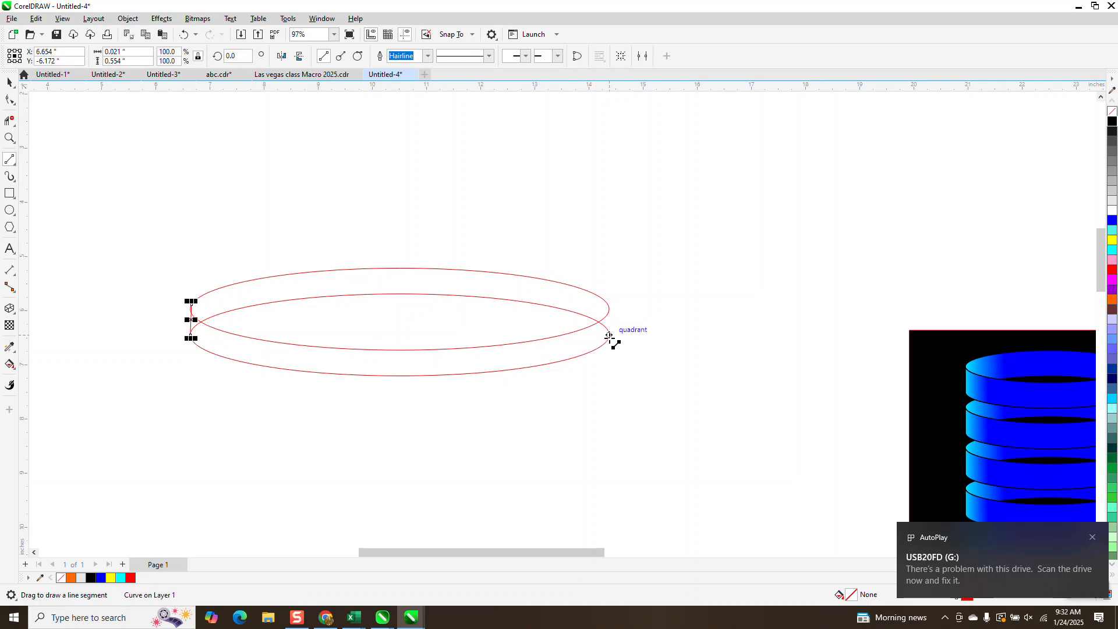
left_click_drag(609, 308, 609, 340)
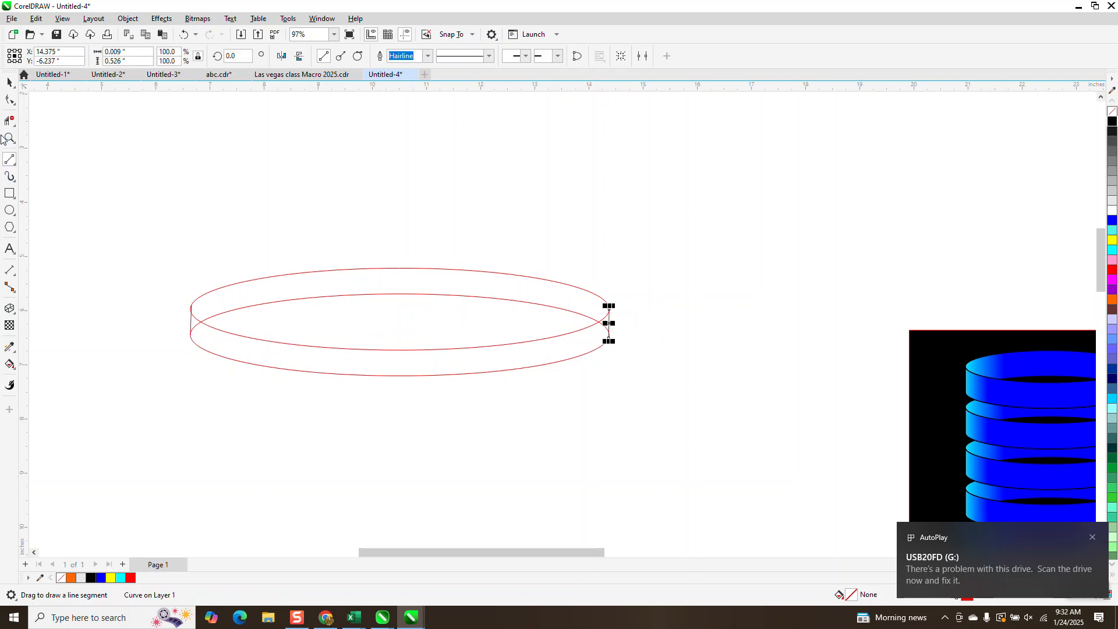
Move the upper node of the left connecting line onto the leftmost point of the upper ellipse.
left_click(11, 139)
left_click_drag(158, 292, 319, 377)
left_click(10, 100)
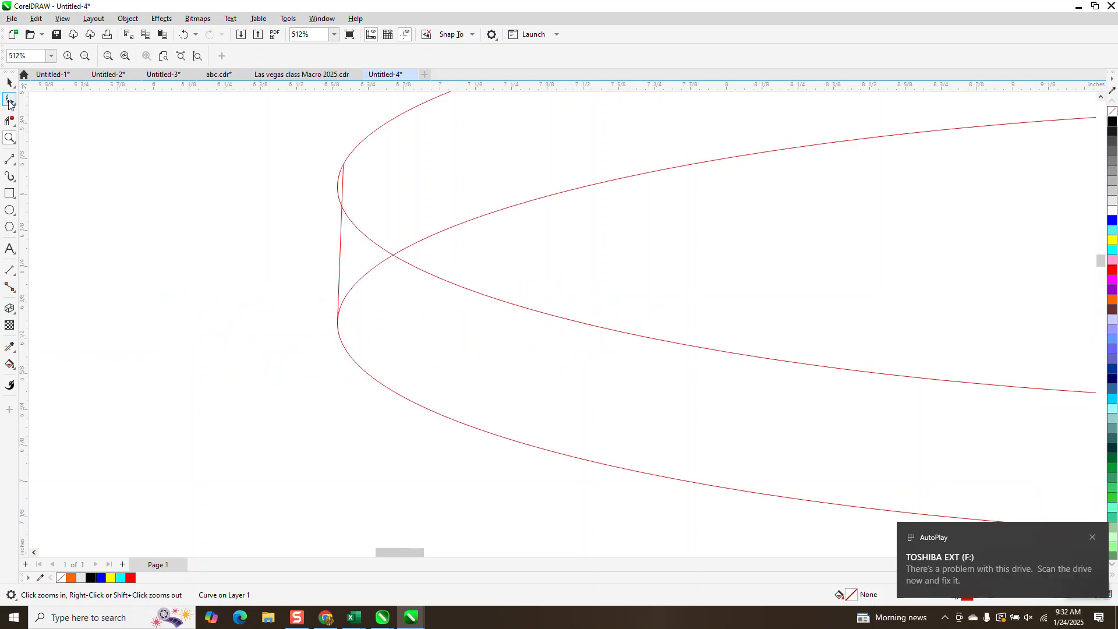
left_click(343, 167)
left_click_drag(345, 166, 338, 183)
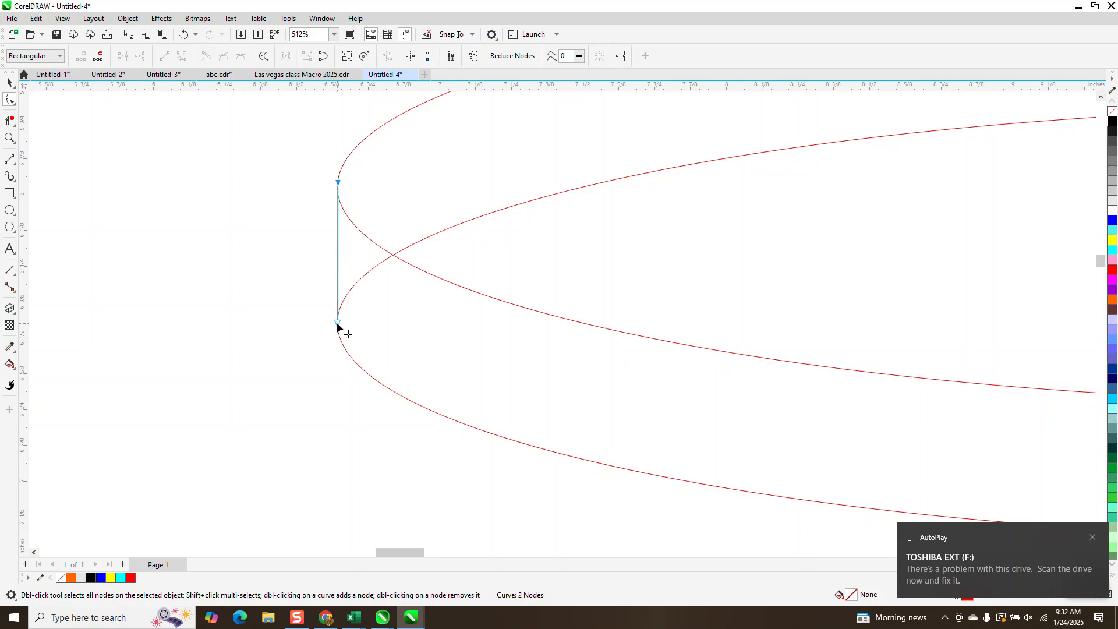
scroll(187, 302, "down", 3)
scroll(524, 299, "down", 1)
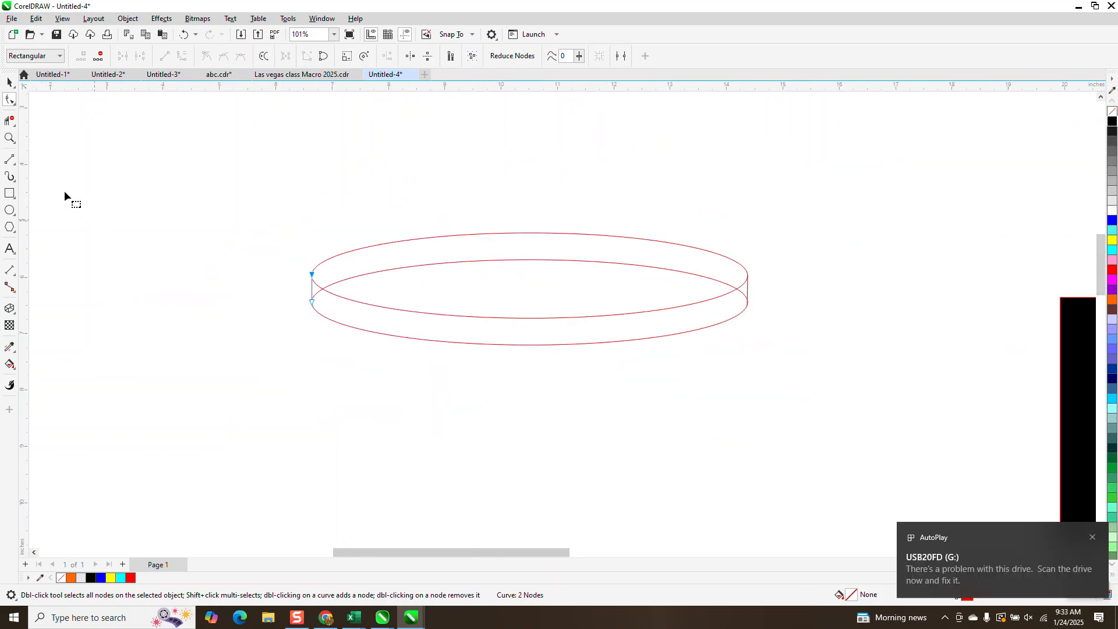
Move the lower node of the right connecting line onto the rightmost point of the lower ellipse.
left_click(9, 138)
left_click_drag(787, 313, 739, 342)
left_click(609, 366)
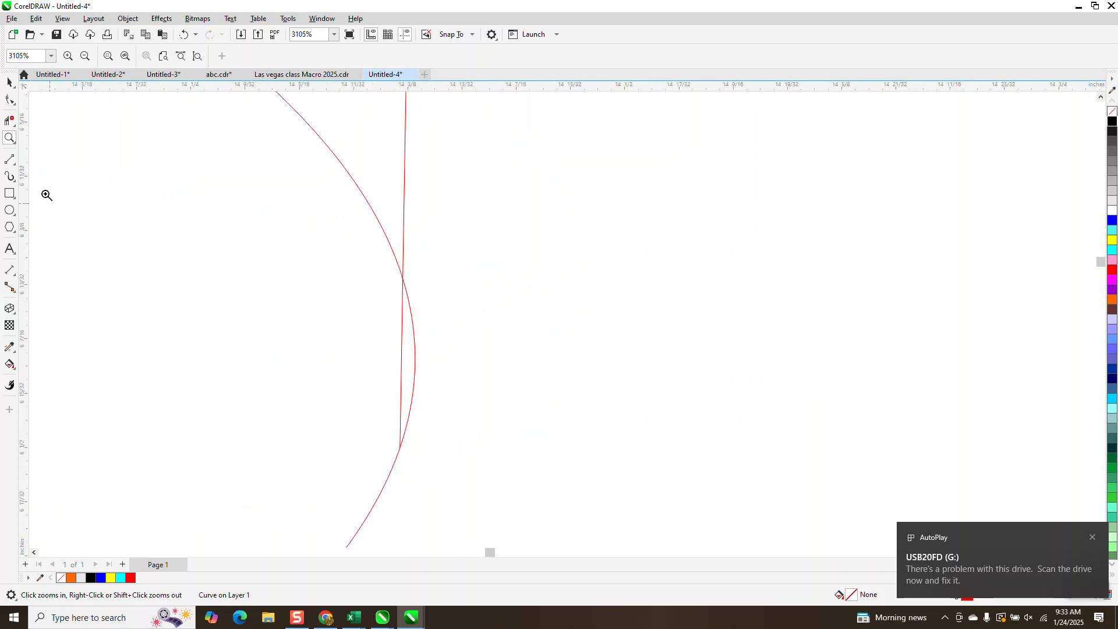
left_click(10, 99)
left_click(400, 447)
left_click_drag(402, 453, 415, 373)
scroll(525, 374, "down", 4)
scroll(594, 269, "down", 6)
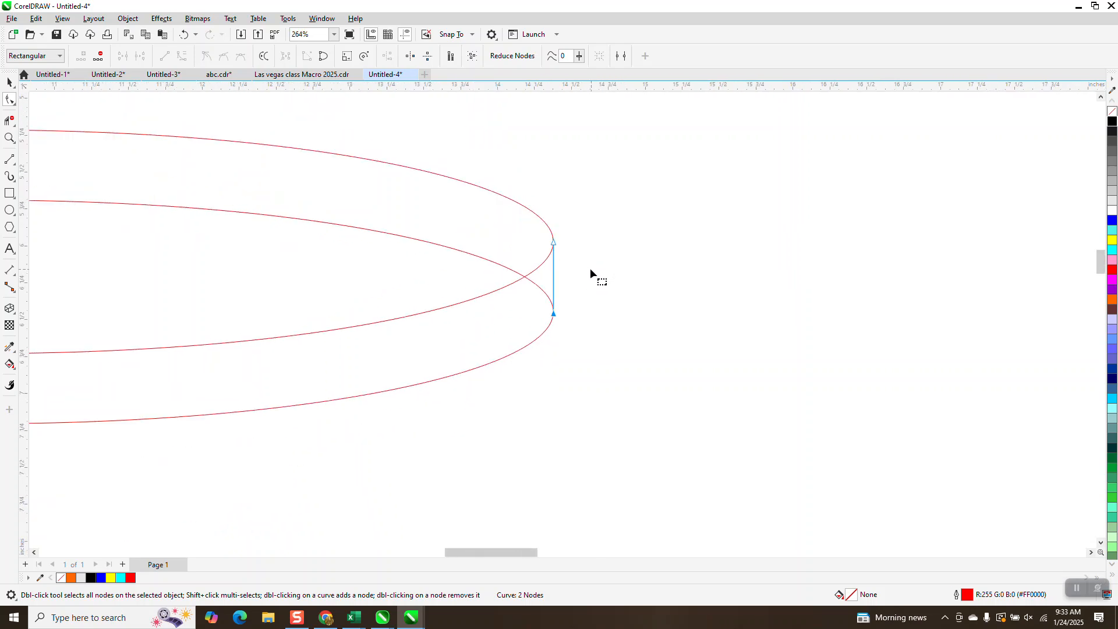
Delete the short arcs at both ends of the lower ellipse, between the connecting lines and the upper ellipse.
left_click(9, 122)
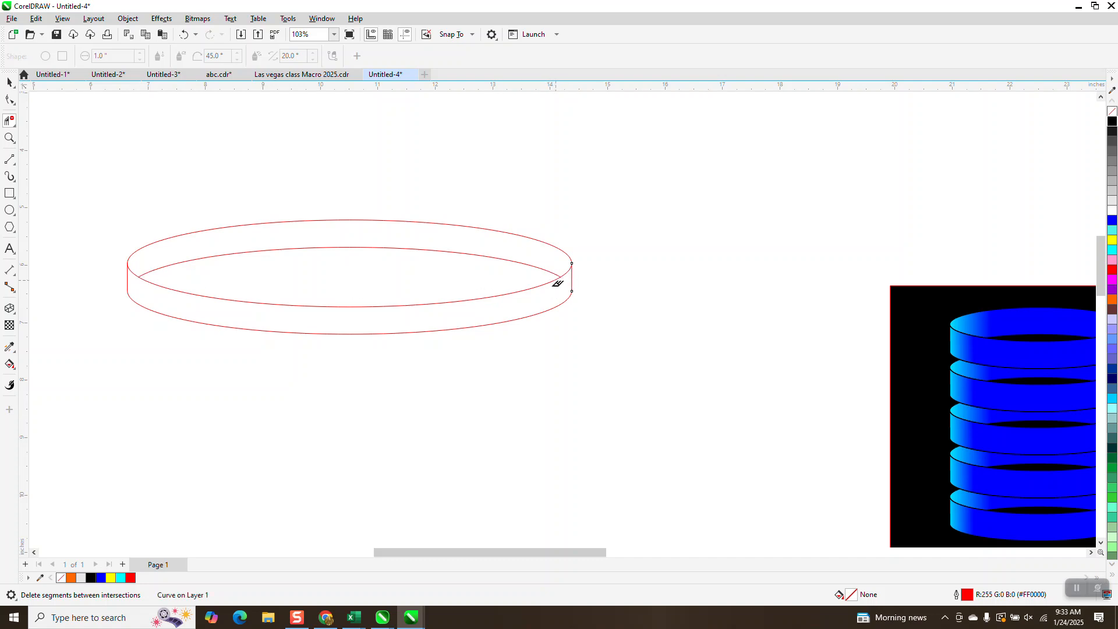
left_click(8, 82)
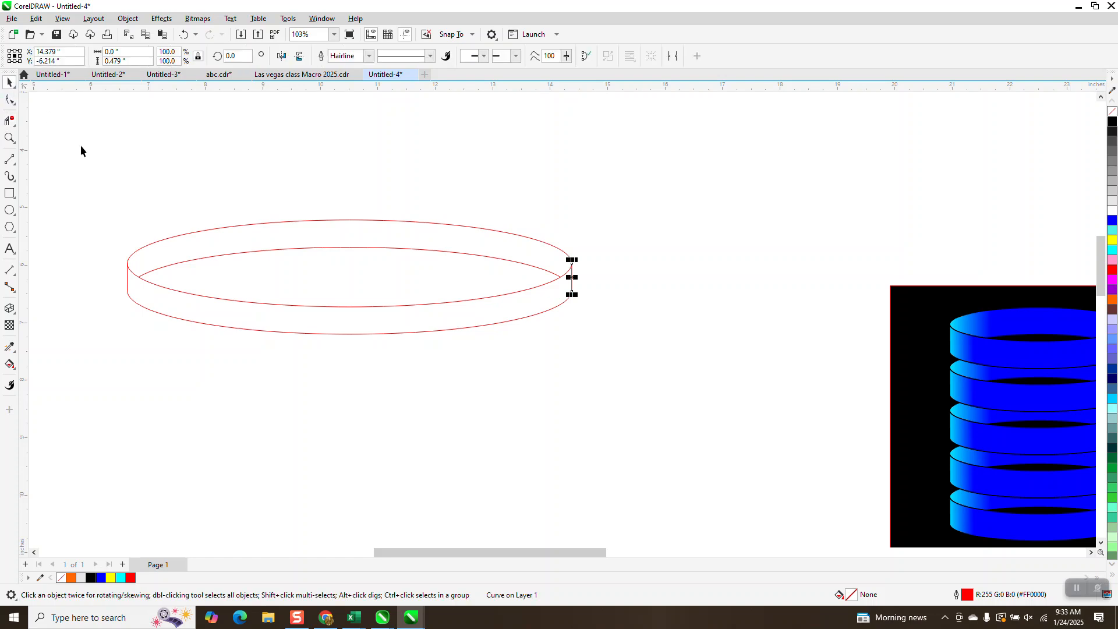
Use Smart Fill with blue and no outline to fill the back and front bands of the ring.
left_click(9, 364)
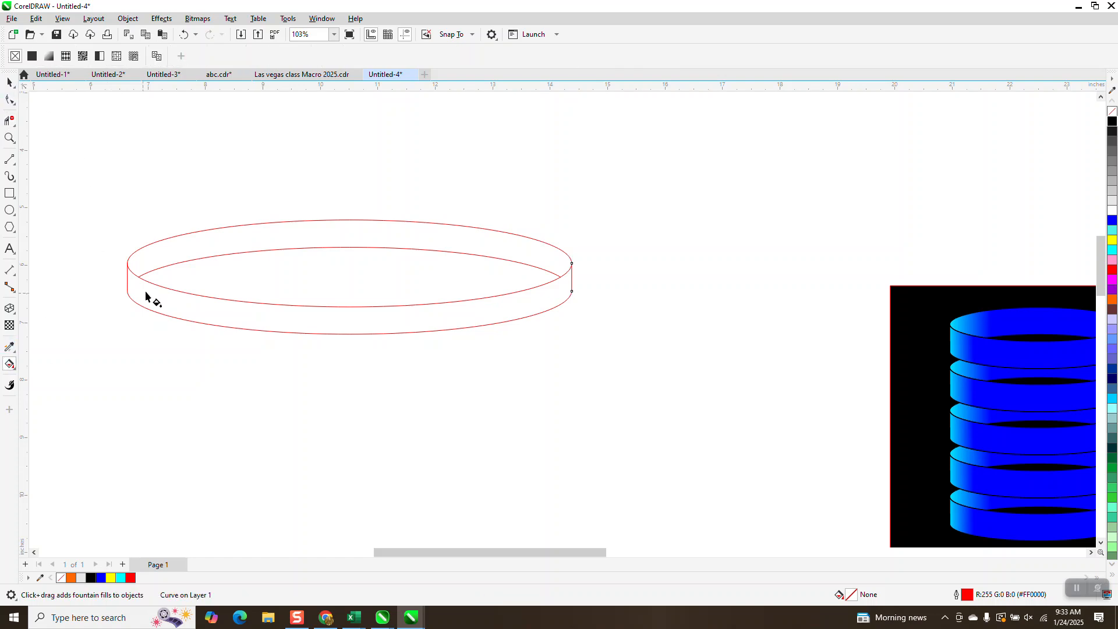
left_click(13, 371)
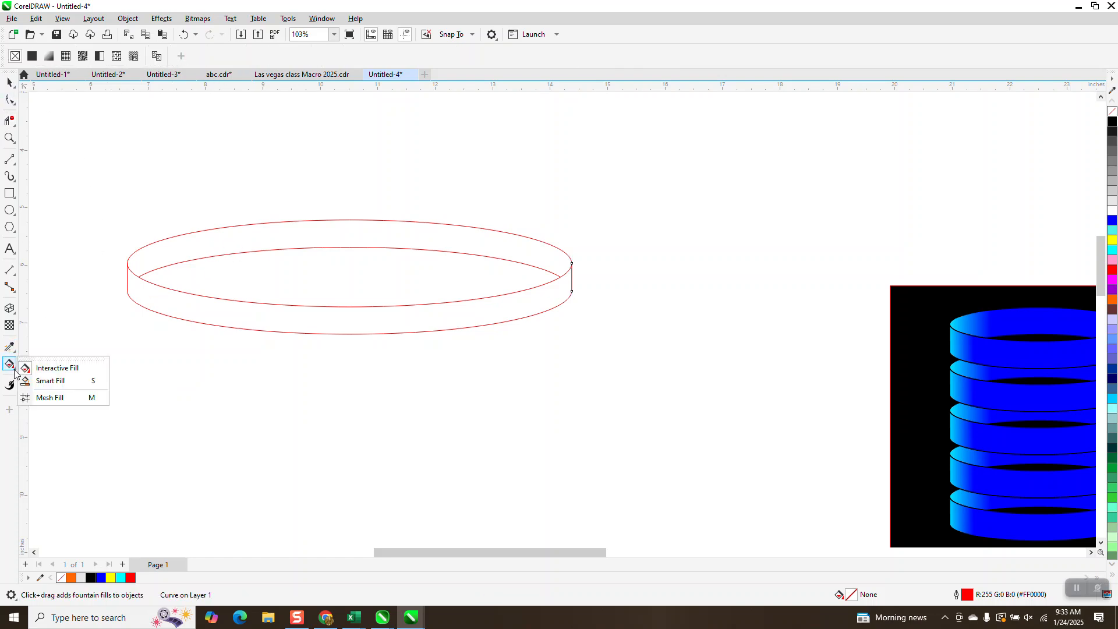
left_click(58, 380)
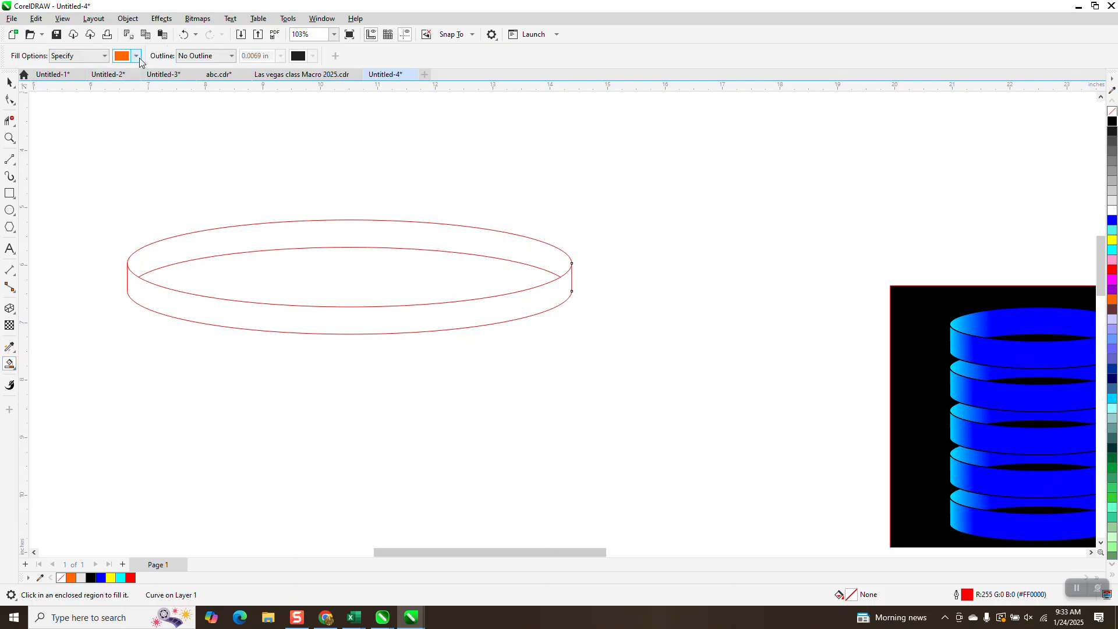
left_click(138, 58)
left_click(158, 128)
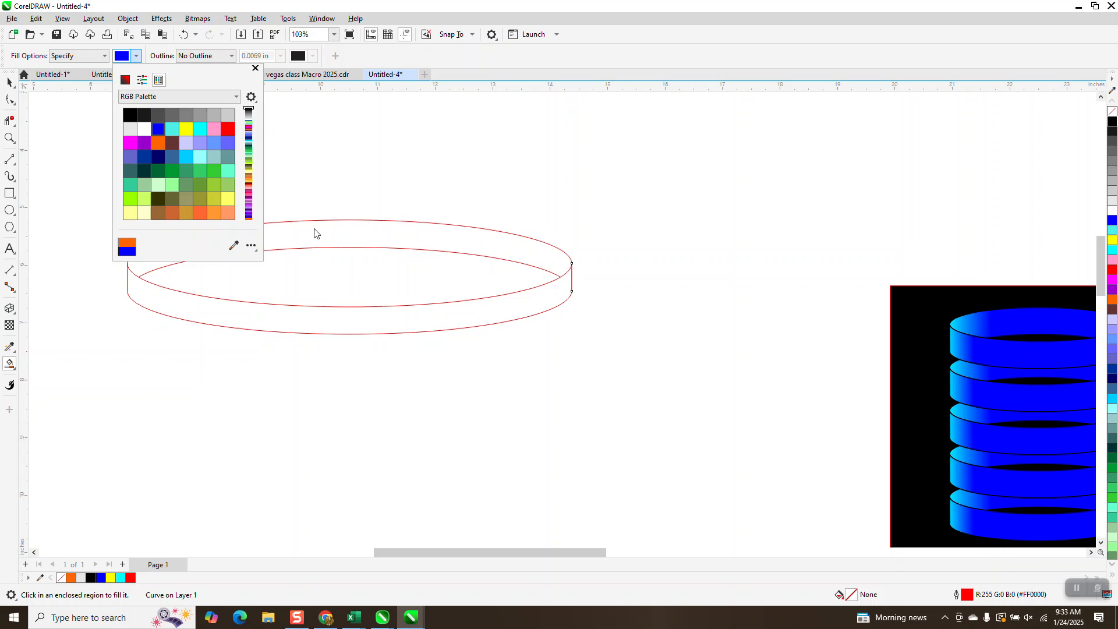
left_click(324, 235)
left_click(324, 234)
left_click(345, 315)
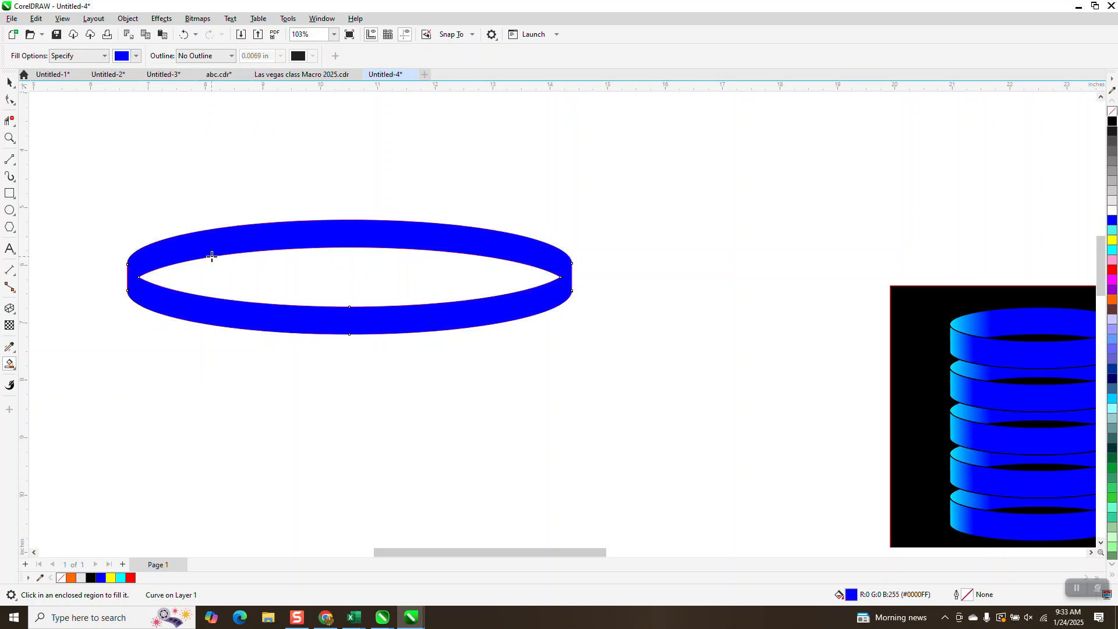
Remove the outlines from all the objects that make up the ring.
left_click(9, 82)
left_click_drag(80, 165, 615, 360)
right_click(1112, 111)
left_click(444, 177)
Apply a horizontal fountain fill to the back band, with white at both ends and blue stops just inside them.
left_click(386, 236)
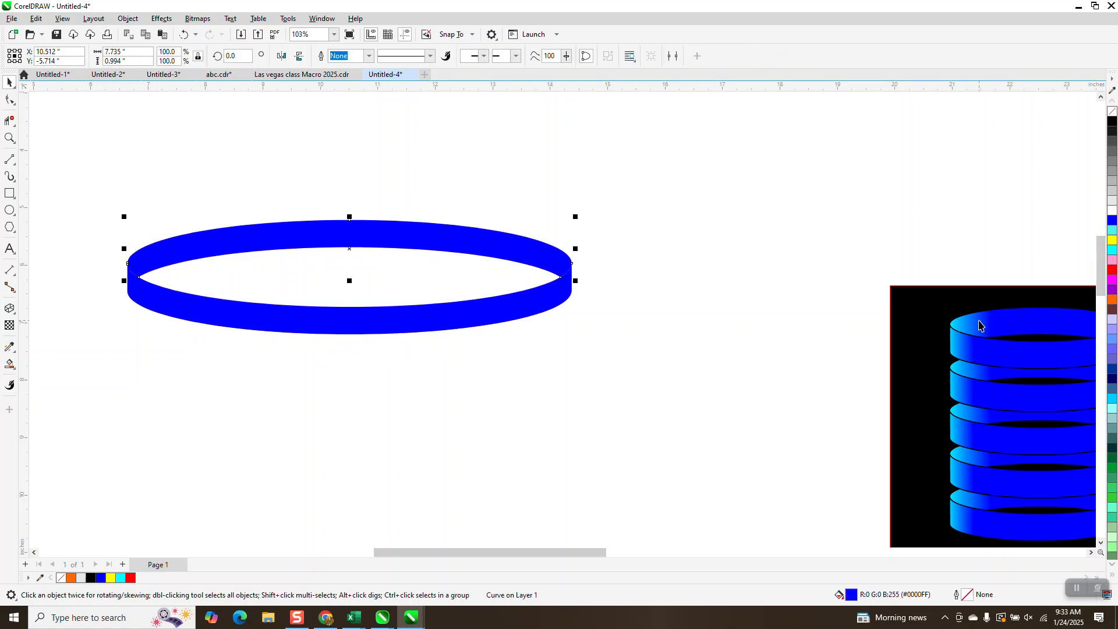
left_click(16, 371)
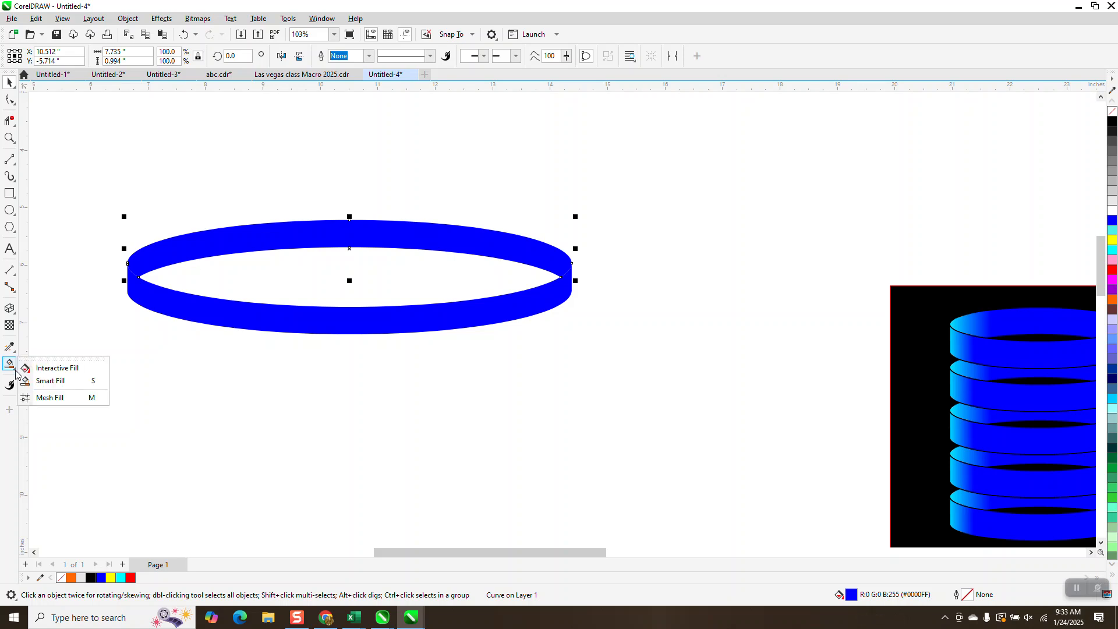
left_click(23, 368)
left_click_drag(157, 255, 578, 261)
left_click_drag(1112, 220, 523, 260)
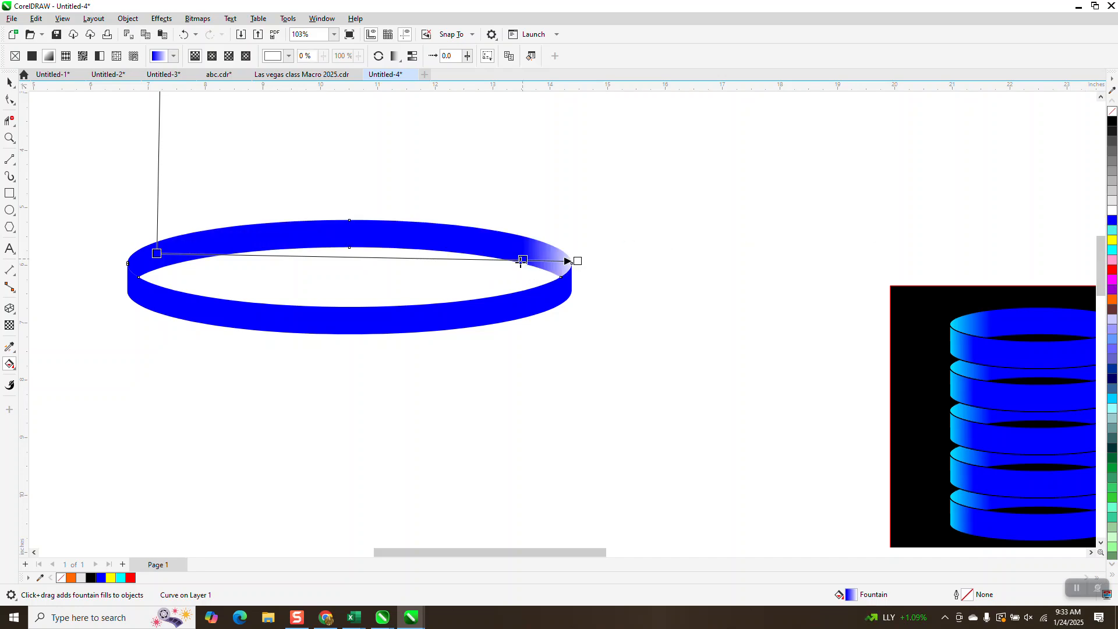
left_click_drag(1112, 210, 100, 264)
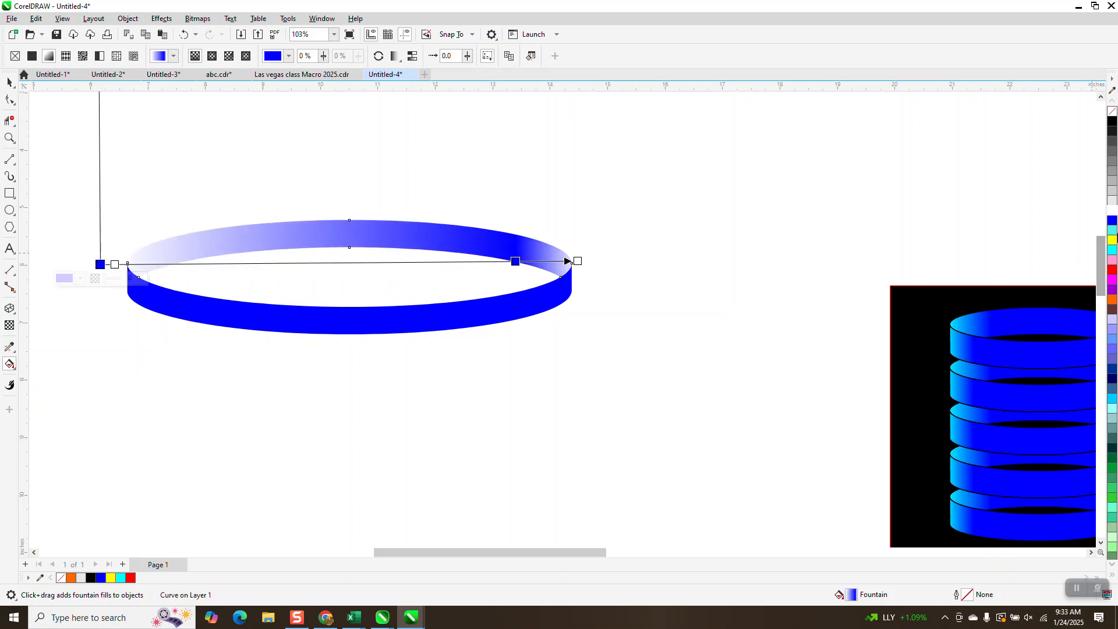
left_click_drag(1113, 220, 176, 264)
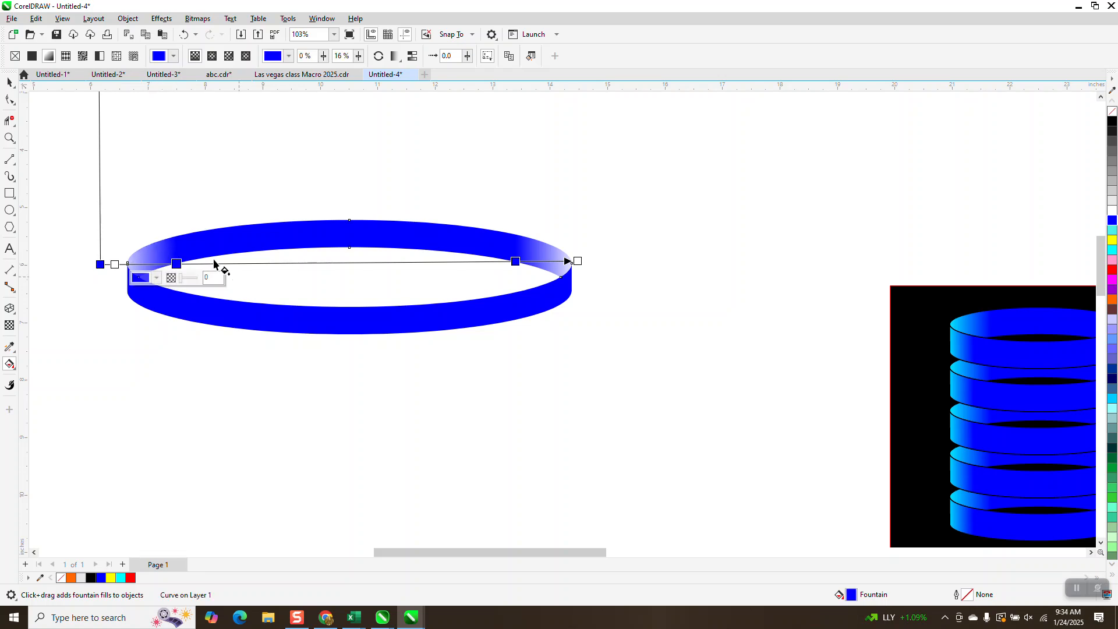
Apply a horizontal fountain fill to the front band, ending in white, with blue stops at the middle and near that end.
left_click(10, 85)
left_click(145, 347)
left_click(235, 315)
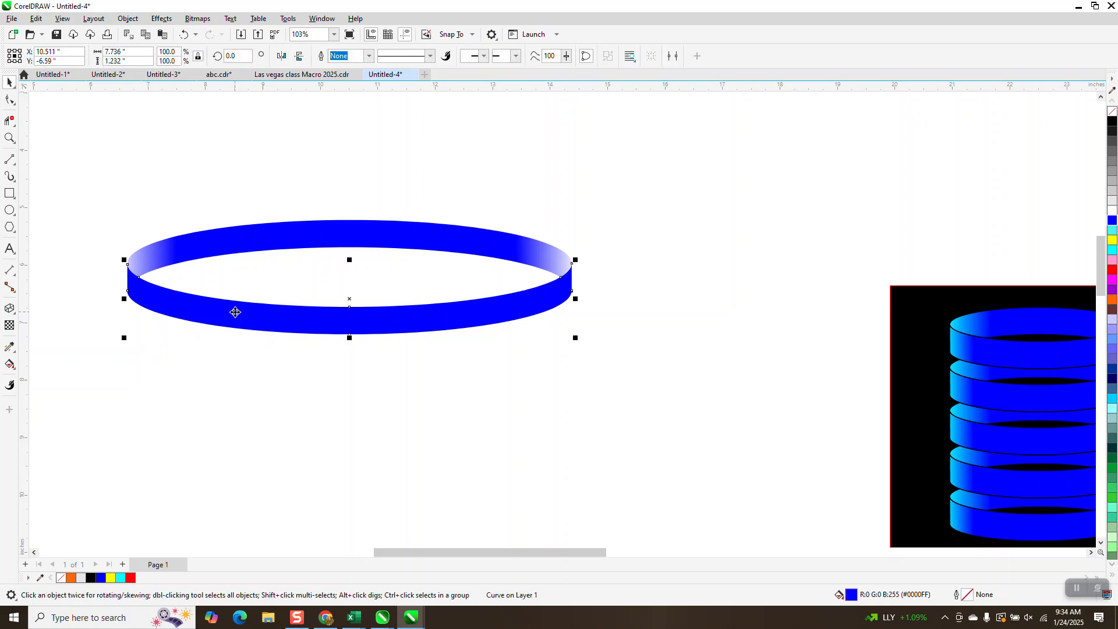
left_click(10, 365)
left_click_drag(214, 308, 599, 324)
left_click_drag(212, 309, 122, 314)
left_click_drag(1112, 222, 383, 318)
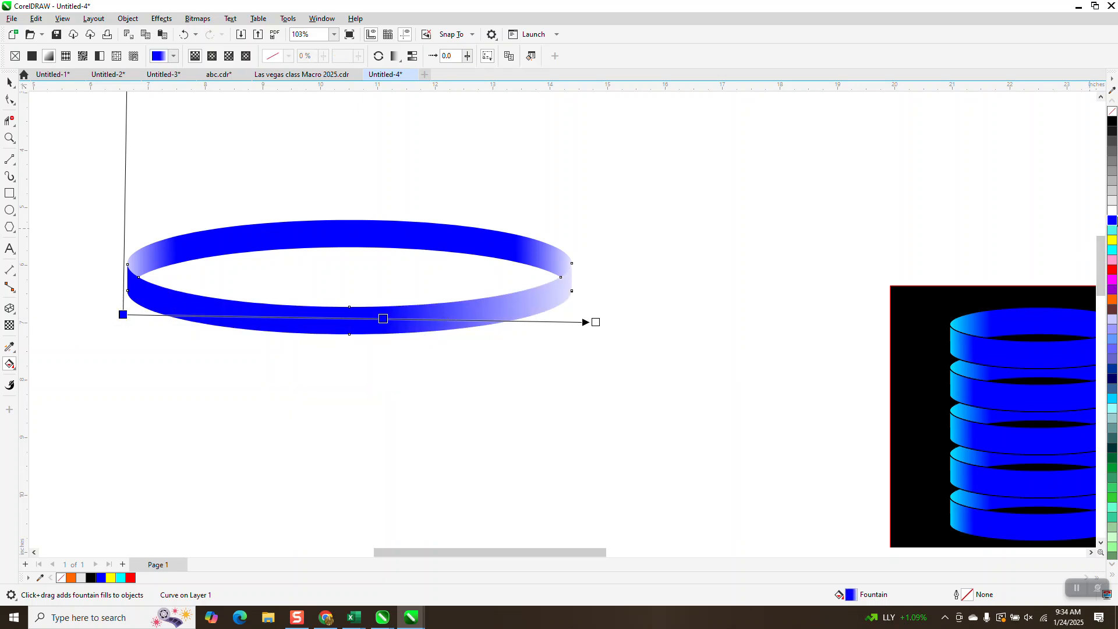
left_click_drag(568, 320, 553, 321)
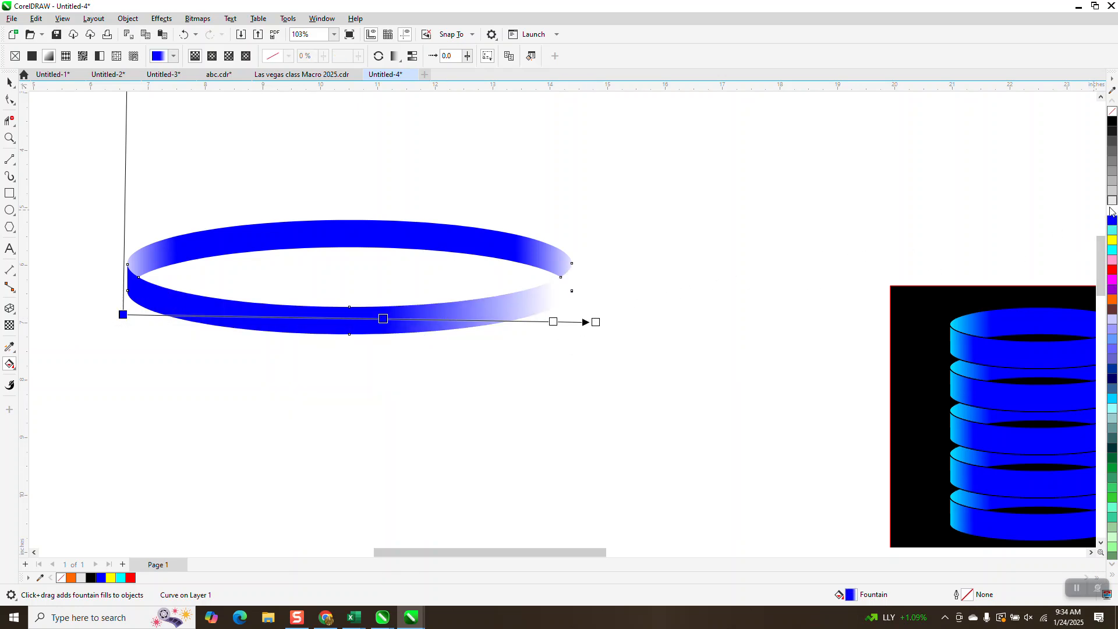
left_click_drag(1111, 222, 583, 311)
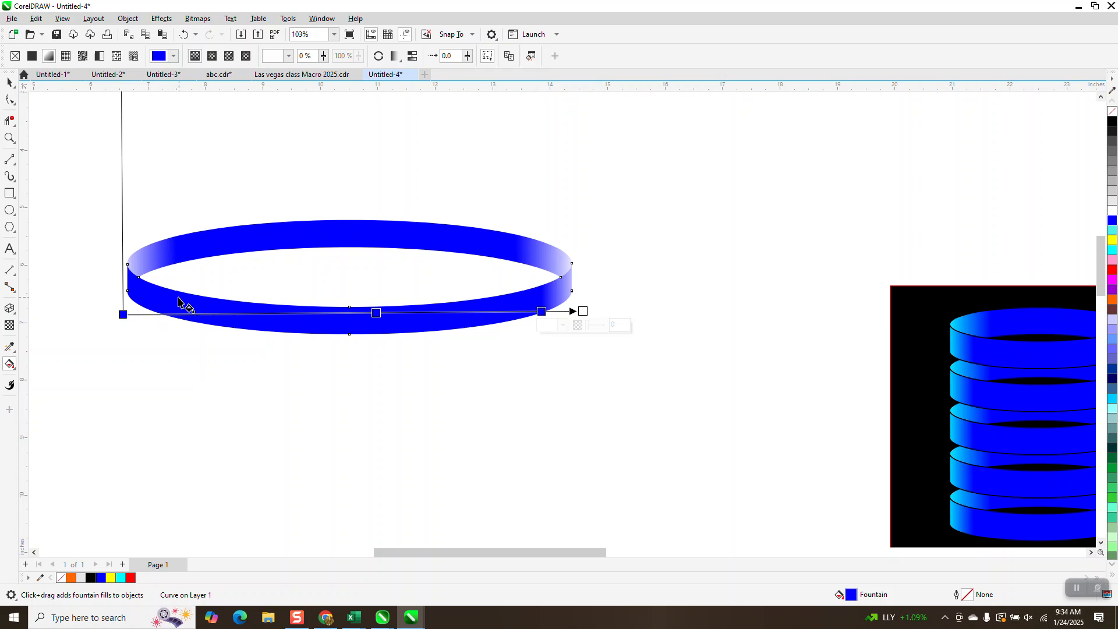
Make the start of the front band's fountain fill white and add a blue stop just inside it.
left_click_drag(1112, 213, 122, 315)
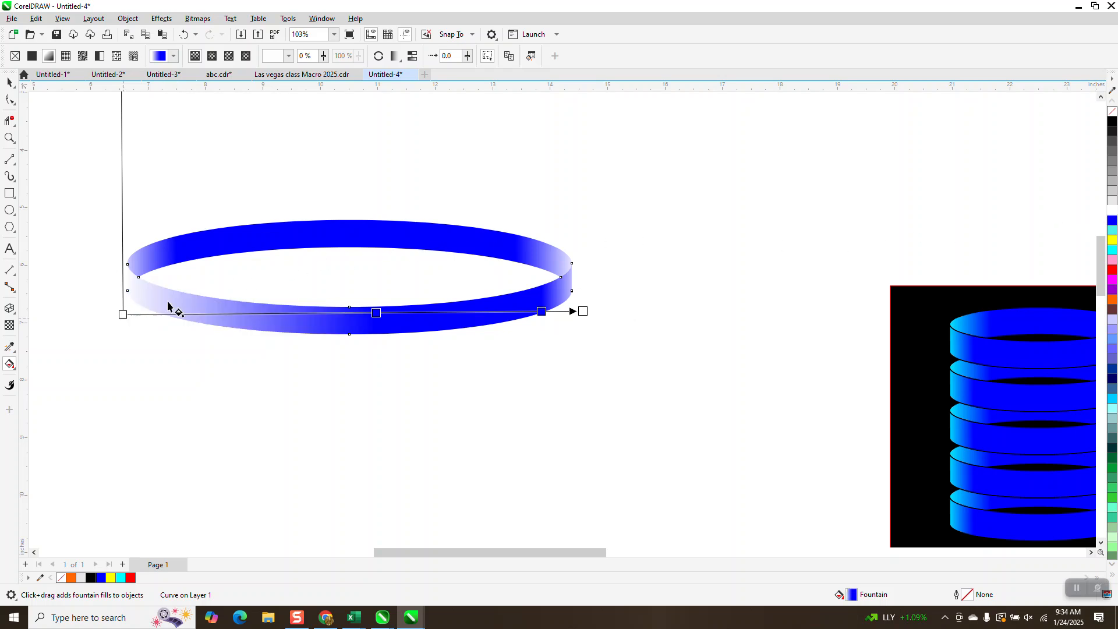
left_click_drag(1112, 219, 146, 315)
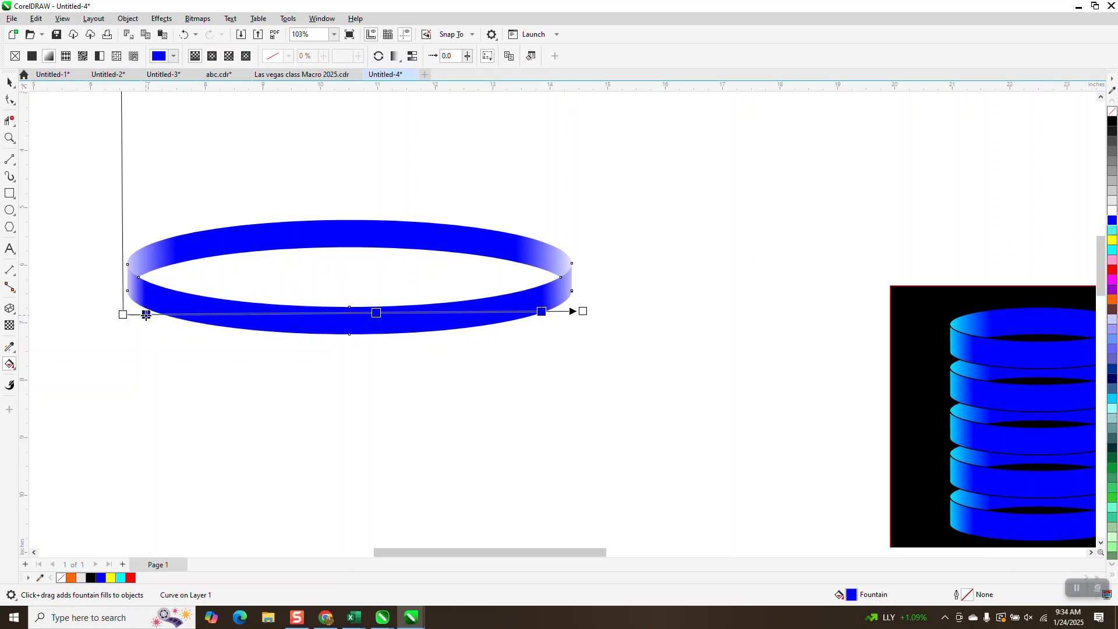
left_click(9, 82)
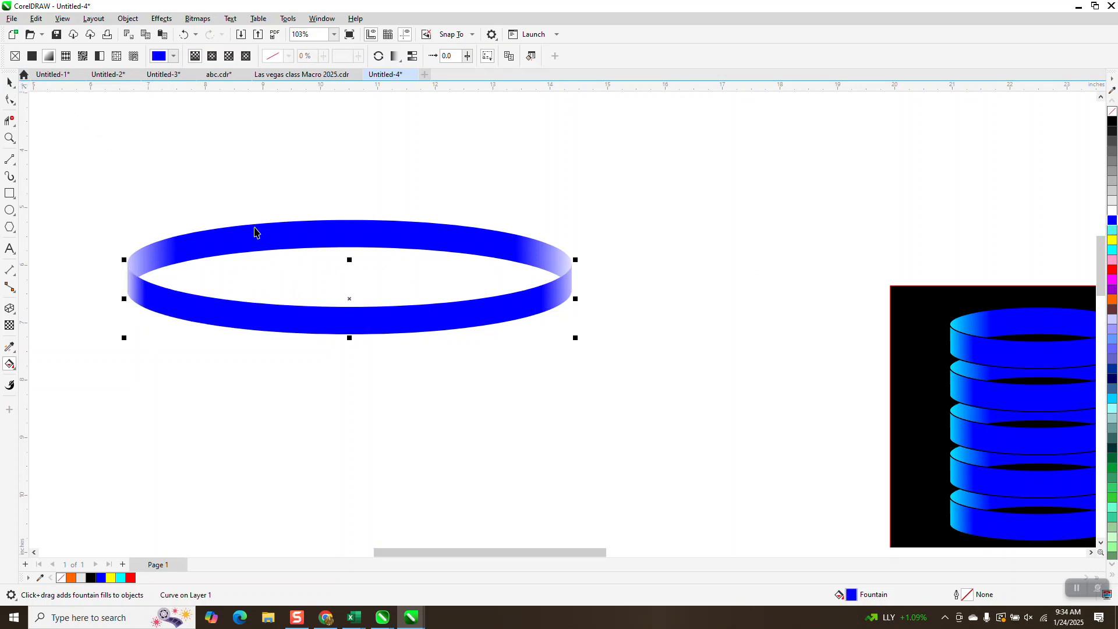
Select the whole ring and duplicate it upward three times at 1-inch spacing.
scroll(256, 260, "down", 1)
left_click_drag(87, 163, 561, 372)
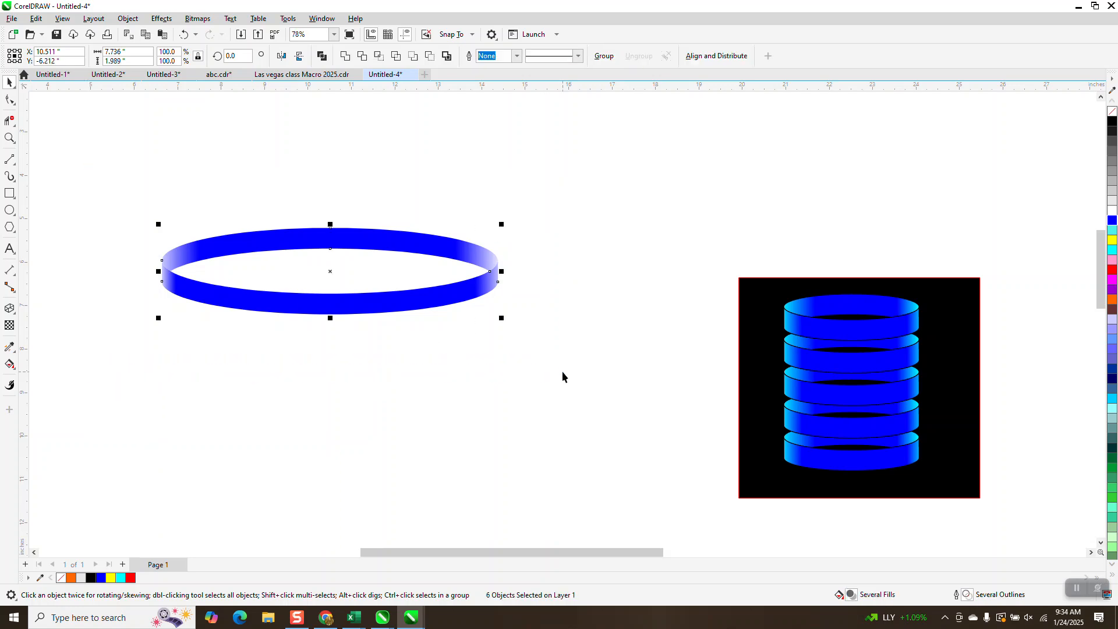
left_click(534, 134)
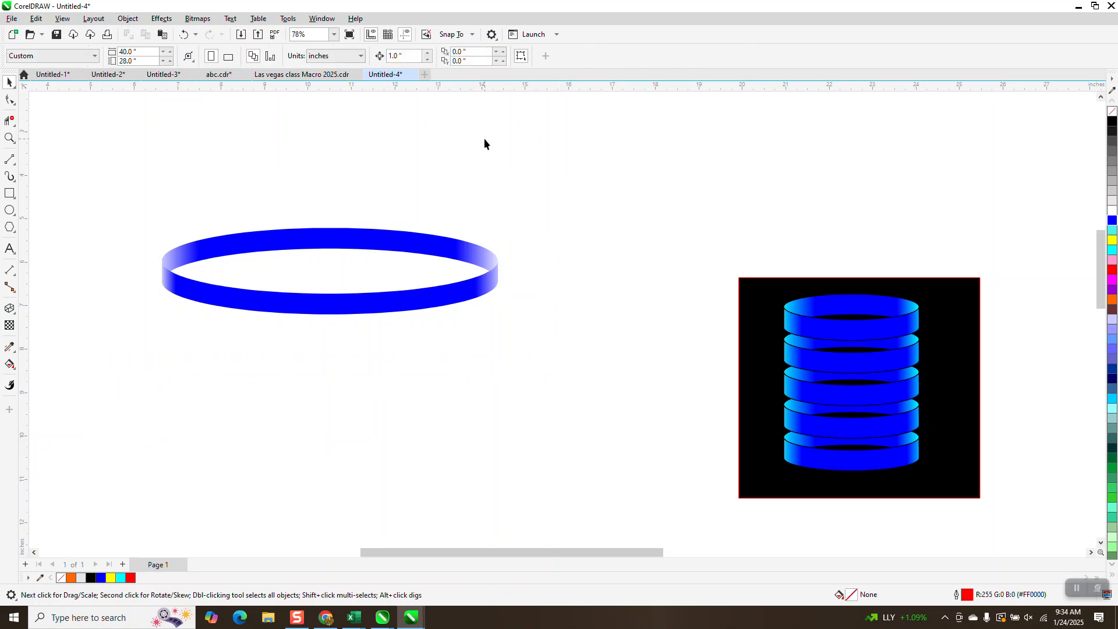
left_click_drag(518, 379, 563, 398)
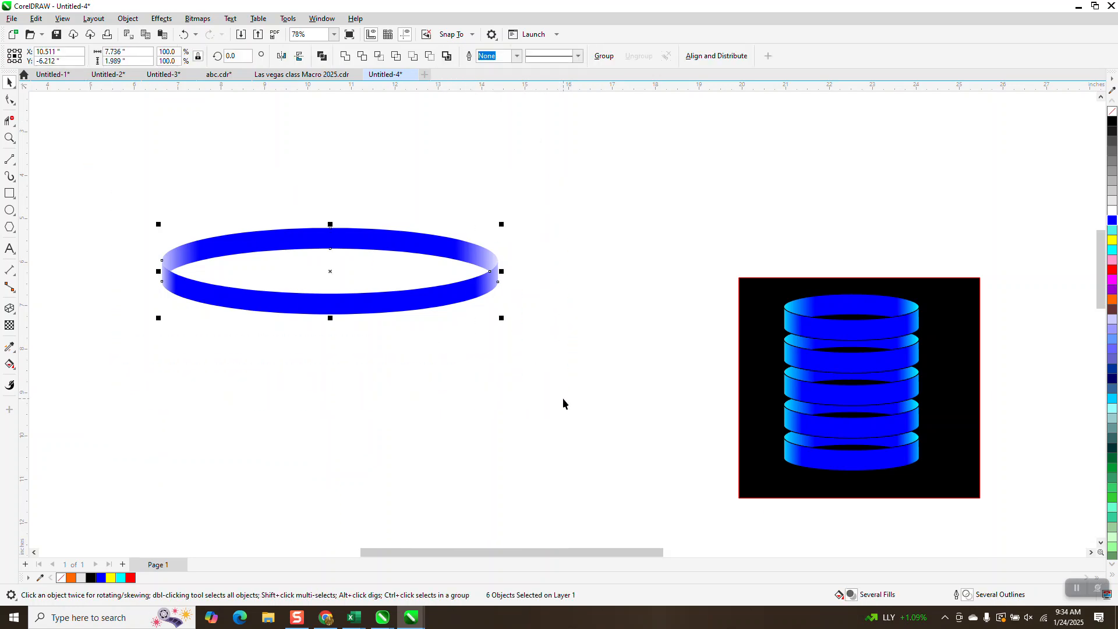
key("ctrl+d")
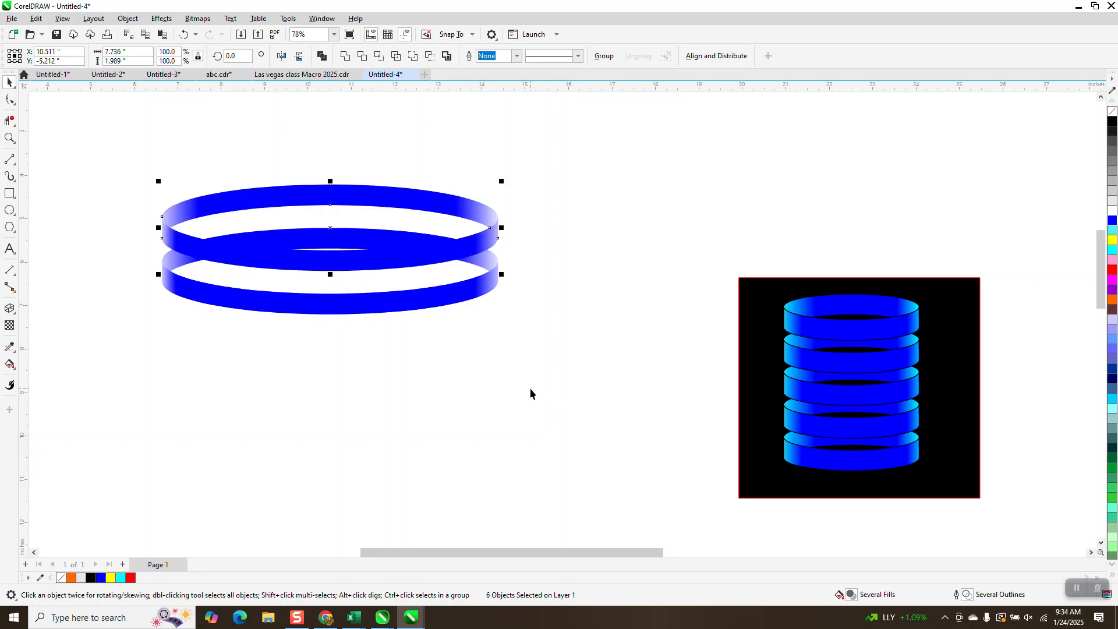
key("ctrl+d")
key("ctrl+d")
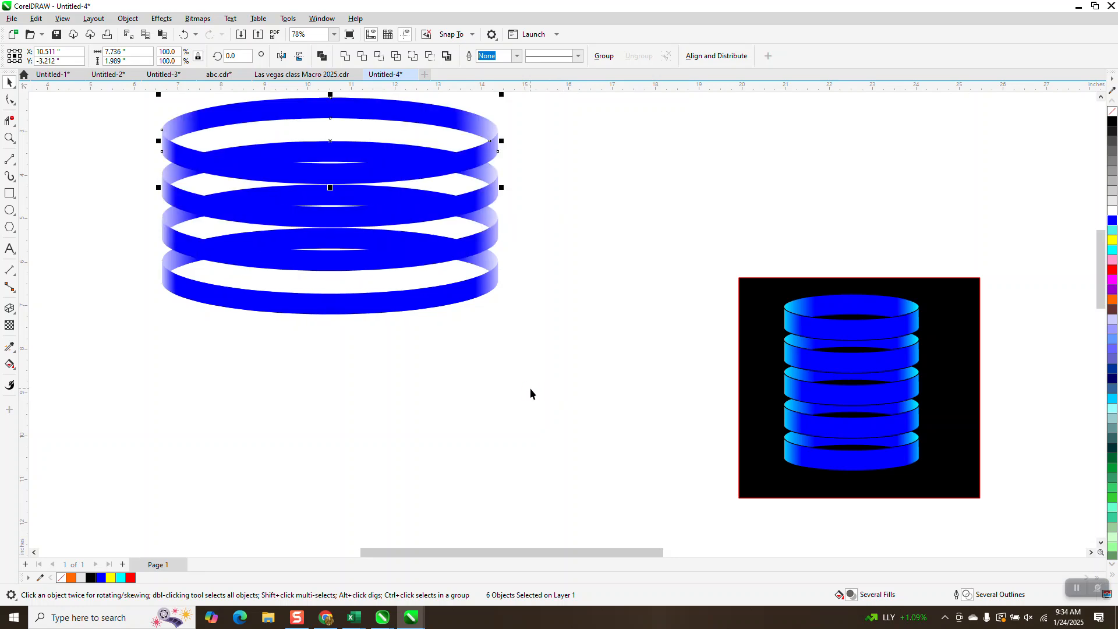
scroll(530, 388, "down", 1)
scroll(422, 403, "down", 1)
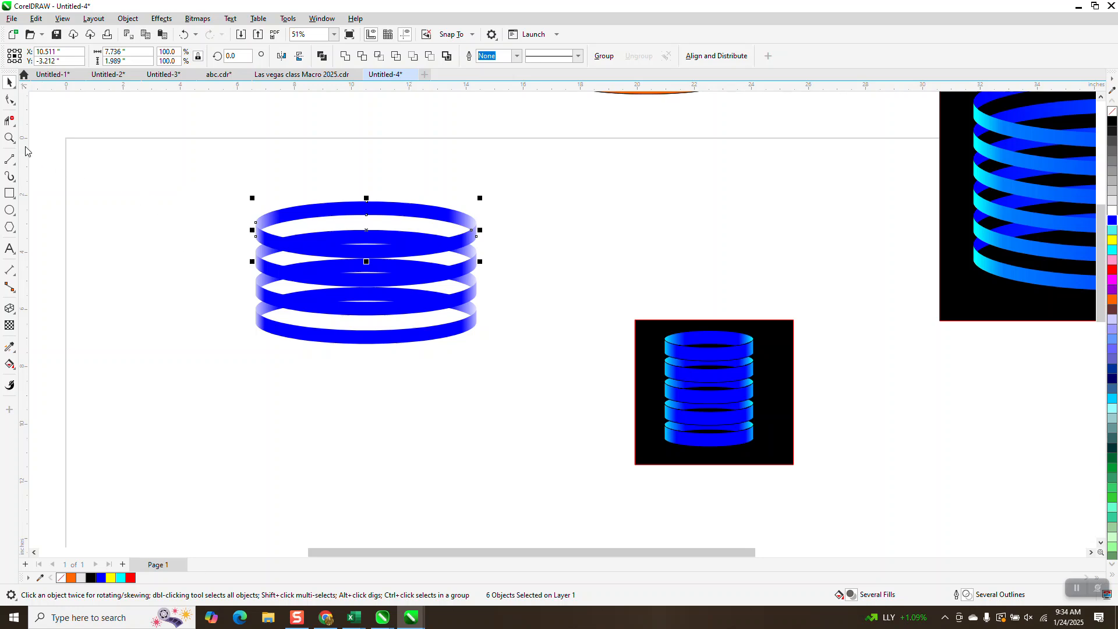
Select all the stacked rings and give them a black hairline outline.
left_click(10, 140)
left_click_drag(226, 193, 426, 321)
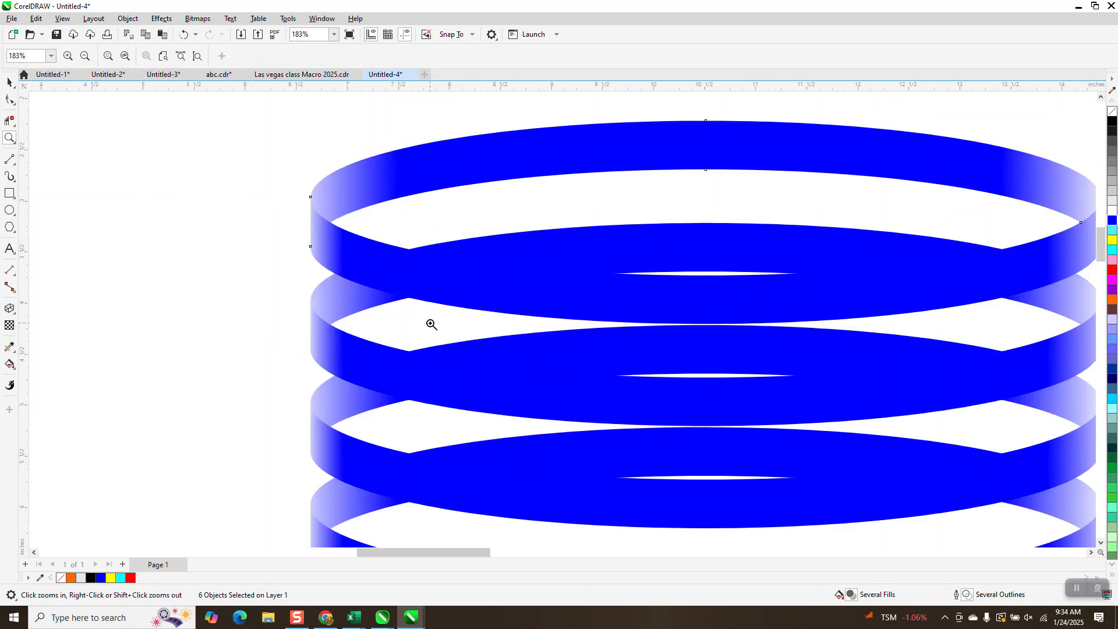
scroll(428, 322, "down", 3)
key("space")
scroll(300, 128, "down", 1)
left_click_drag(299, 138, 824, 466)
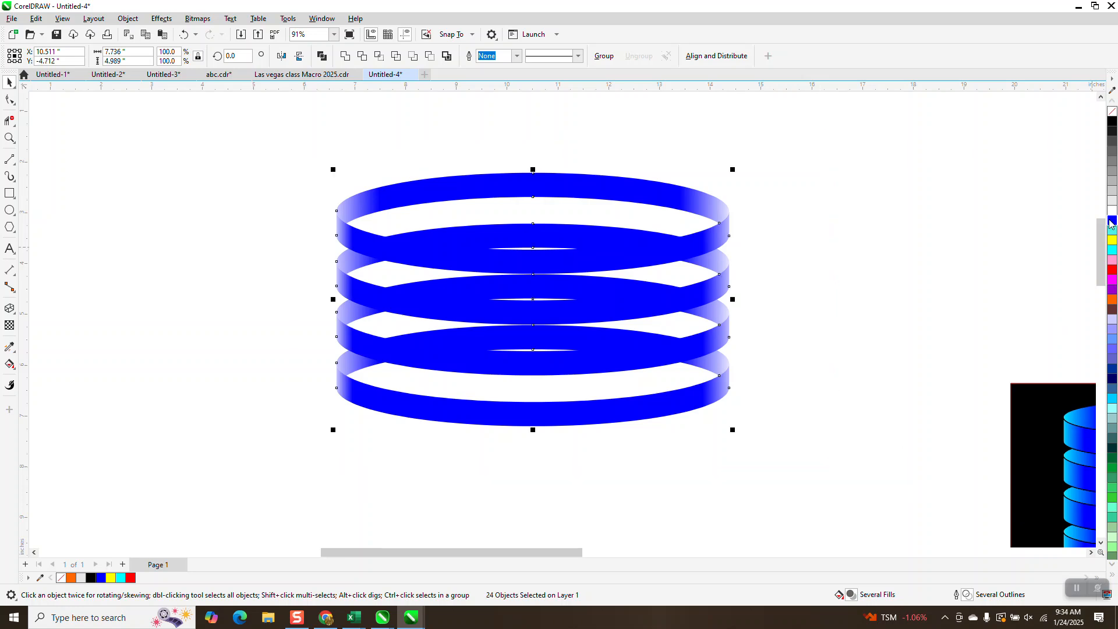
right_click(1112, 122)
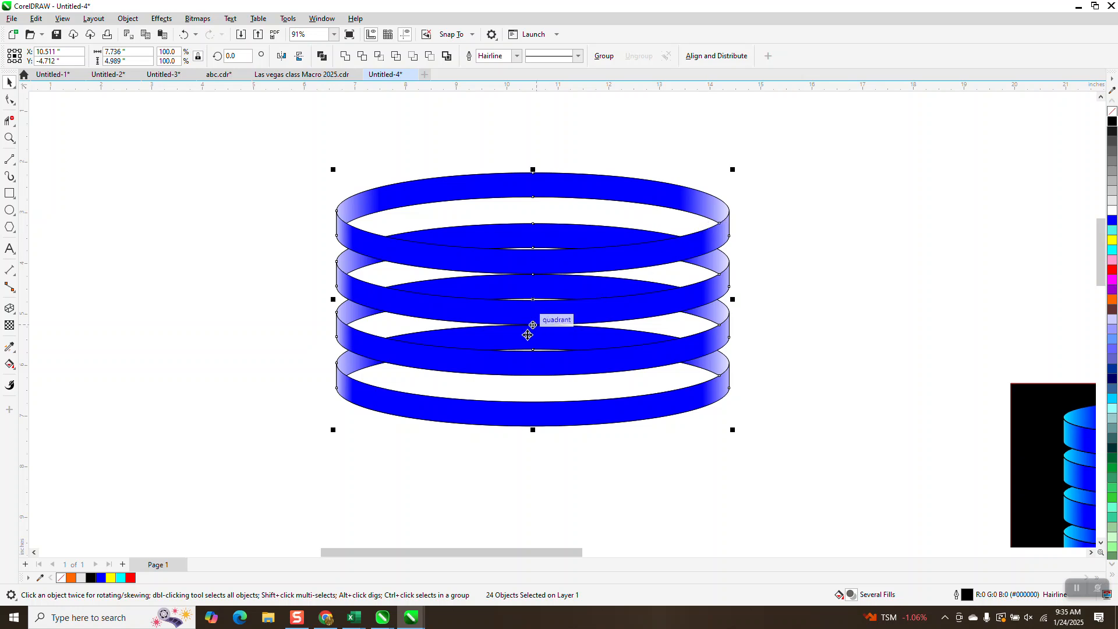
Undo the black outline and the three ring duplicates.
left_click(184, 36)
left_click(184, 35)
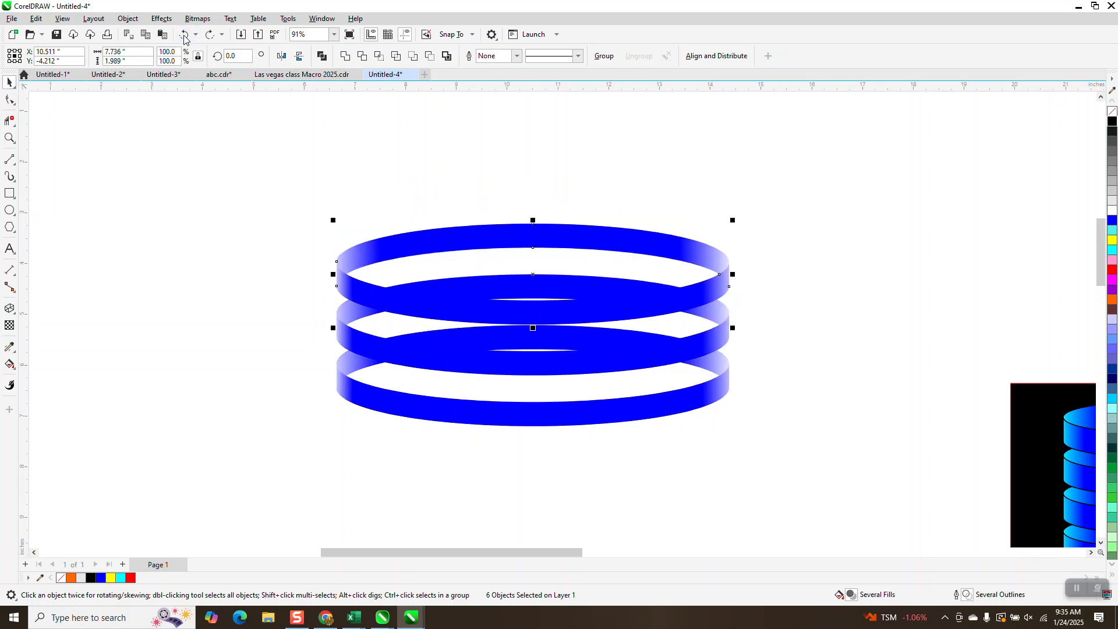
left_click(184, 36)
left_click(184, 36)
Try moving the back band upward, apart from the front band, and undo the move.
left_click(661, 189)
left_click_drag(612, 327, 608, 195)
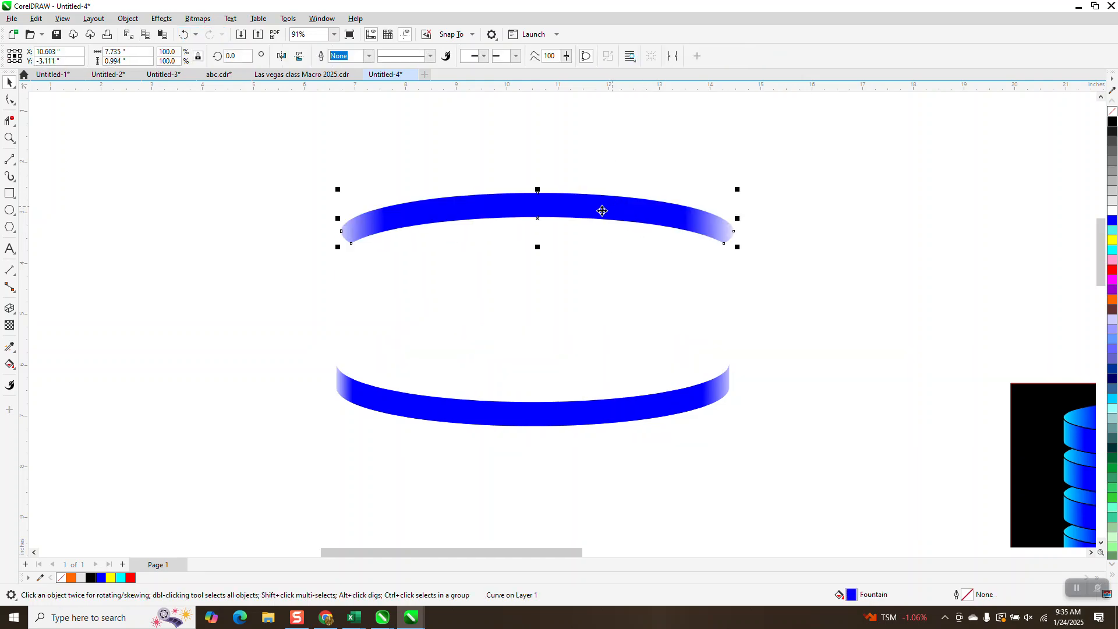
left_click(190, 37)
Group the objects that make up the ring and set the nudge distance to 0.75 inches.
left_click_drag(290, 162, 763, 491)
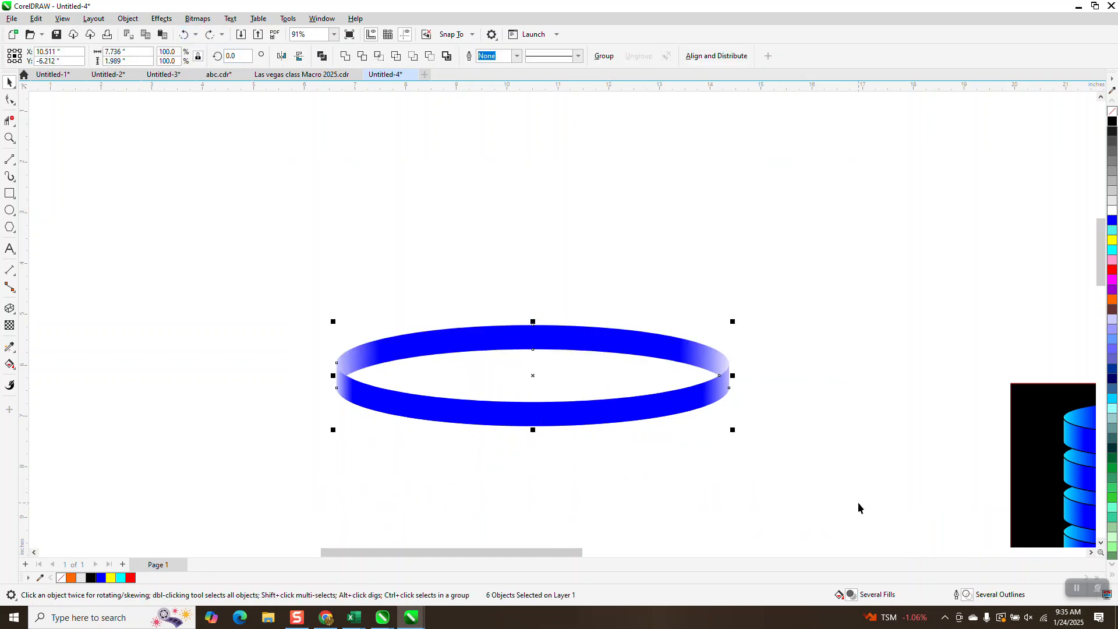
key("ctrl+g")
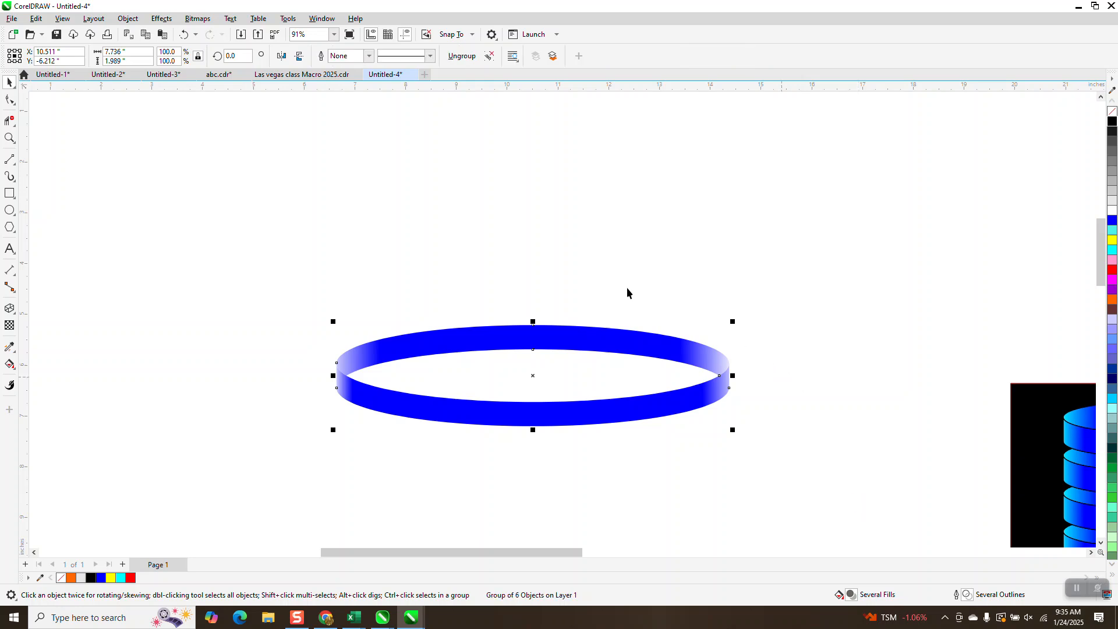
left_click(739, 344)
left_click_drag(396, 61, 345, 78)
key("Return")
left_click_drag(408, 56, 362, 54)
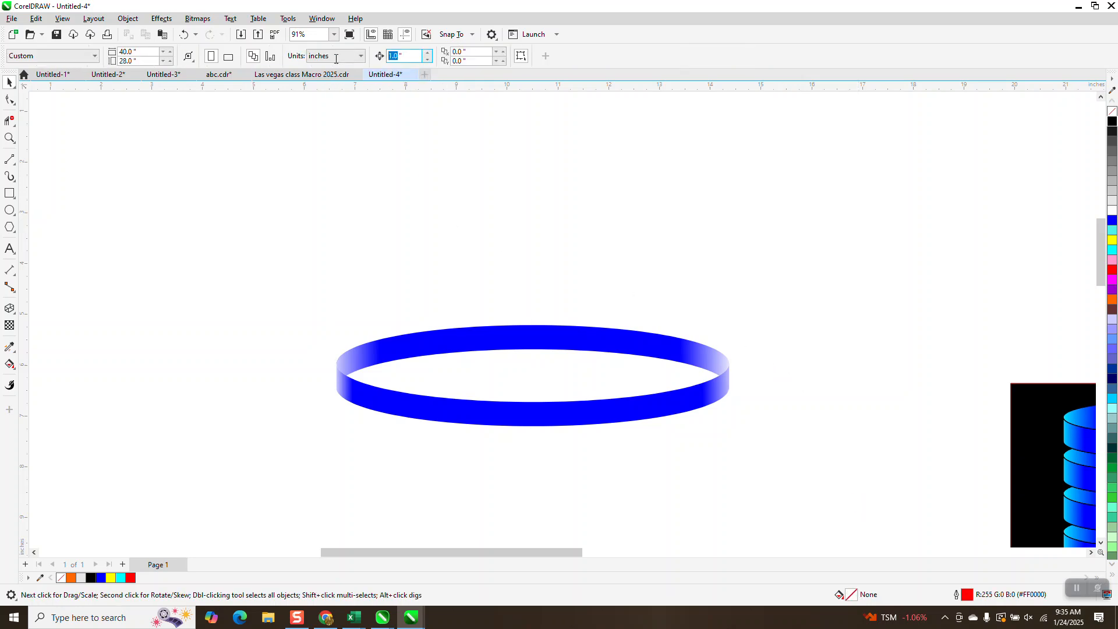
key("Return")
Duplicate the grouped ring six times, nudging each copy up 0.75 inches from the previous one.
left_click(521, 334)
key("KP_Add")
key("Up")
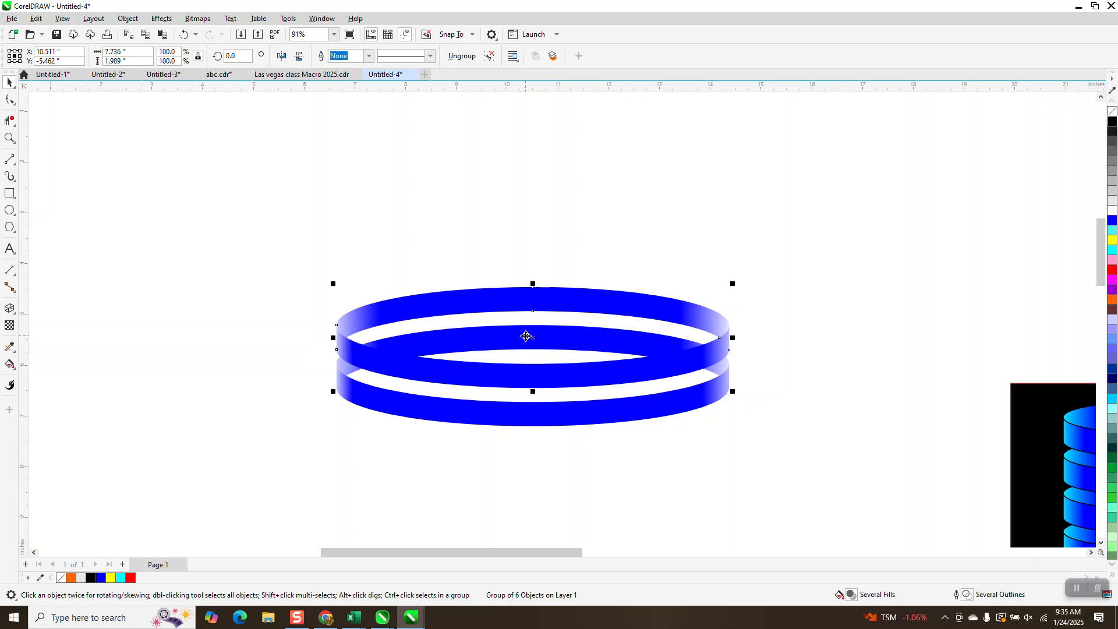
key("KP_Add")
key("Up")
key("KP_Add")
key("Up")
key("KP_Add")
key("Up")
key("KP_Add")
key("Up")
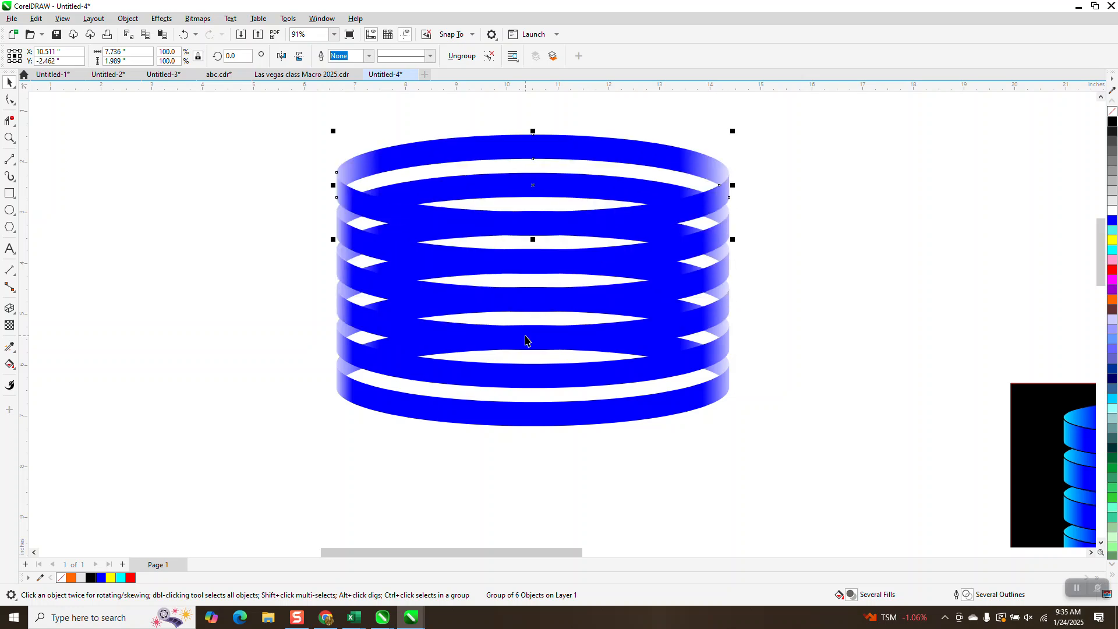
key("KP_Add")
key("Up")
scroll(521, 408, "down", 1)
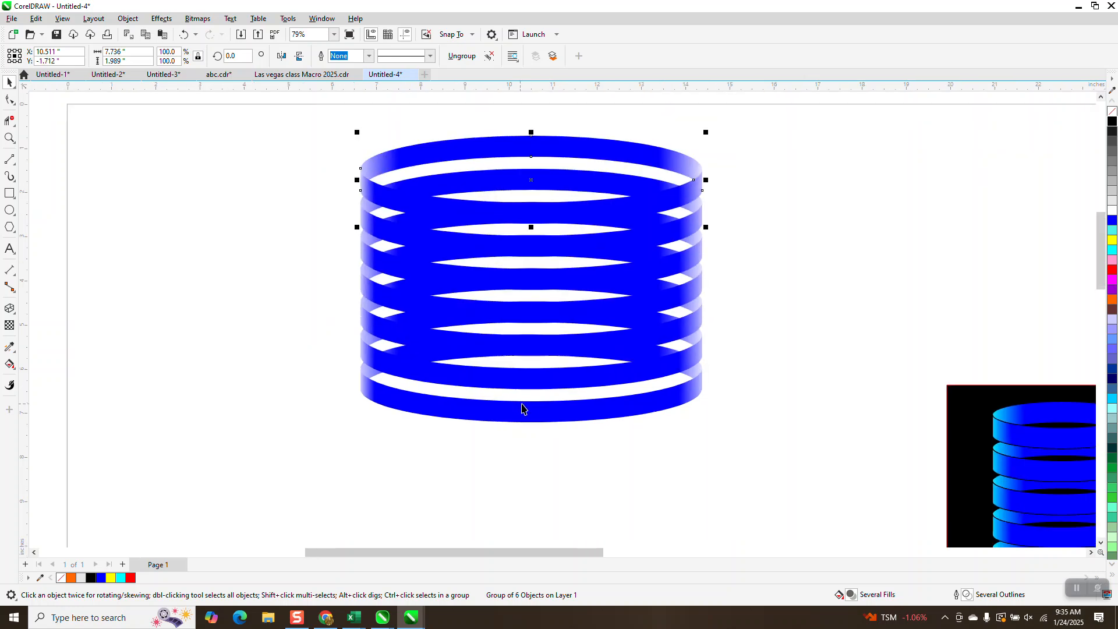
left_click(9, 138)
mouse_move(342, 126)
left_mouse_down()
mouse_move(742, 411)
mouse_move(783, 458)
left_mouse_up()
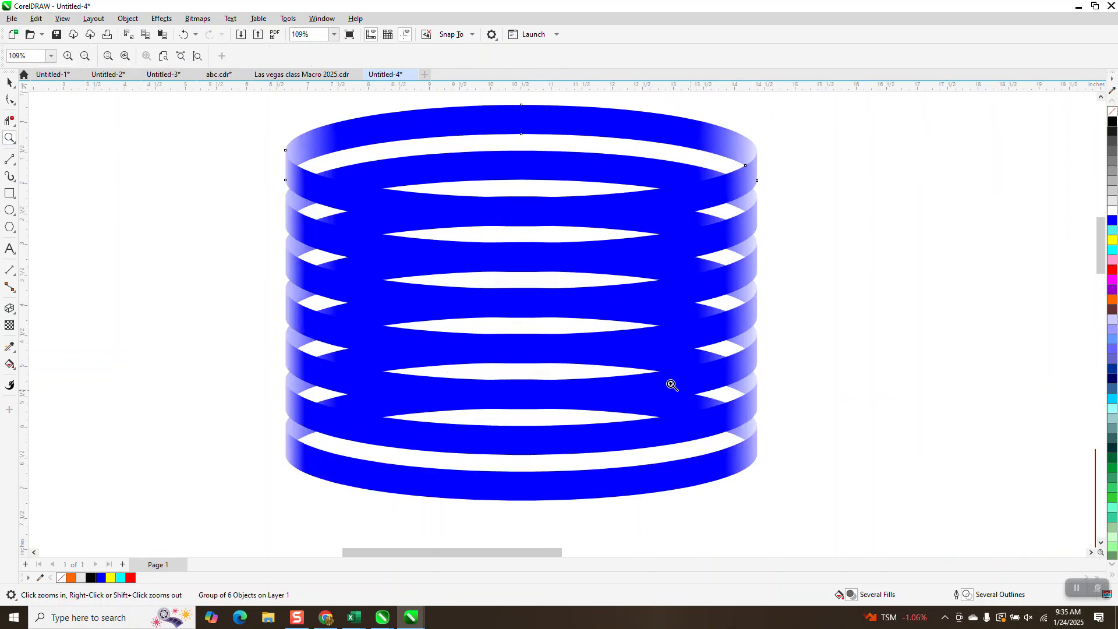
scroll(263, 290, "down", 1)
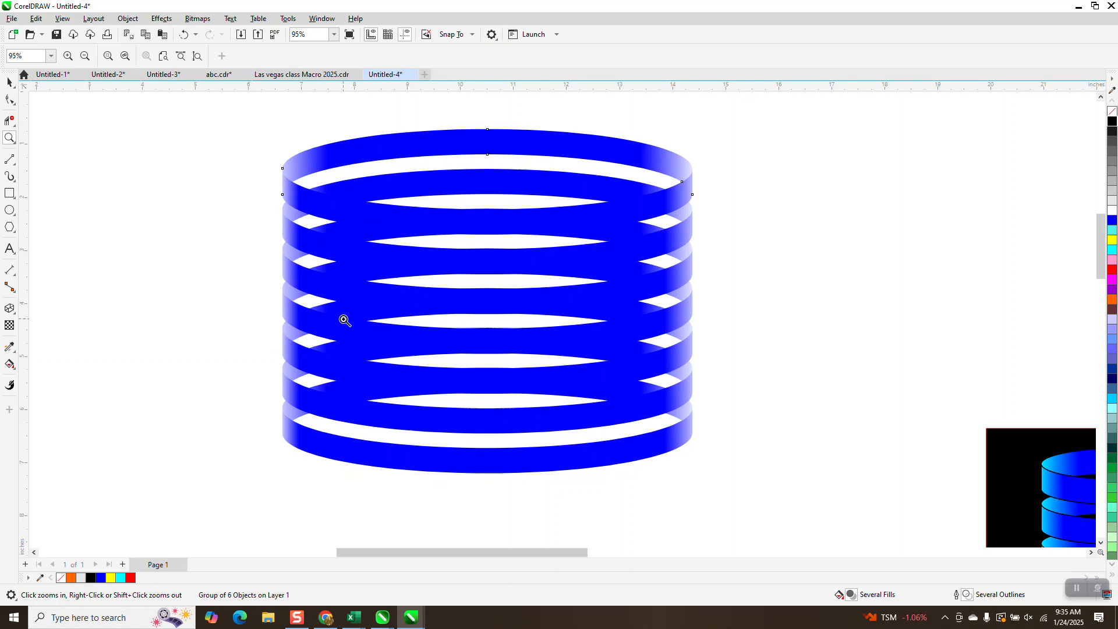
Undo the nudged ring copies until only the original ring remains.
left_click(180, 32)
left_click(182, 32)
left_click(183, 32)
left_click(184, 32)
left_click(185, 32)
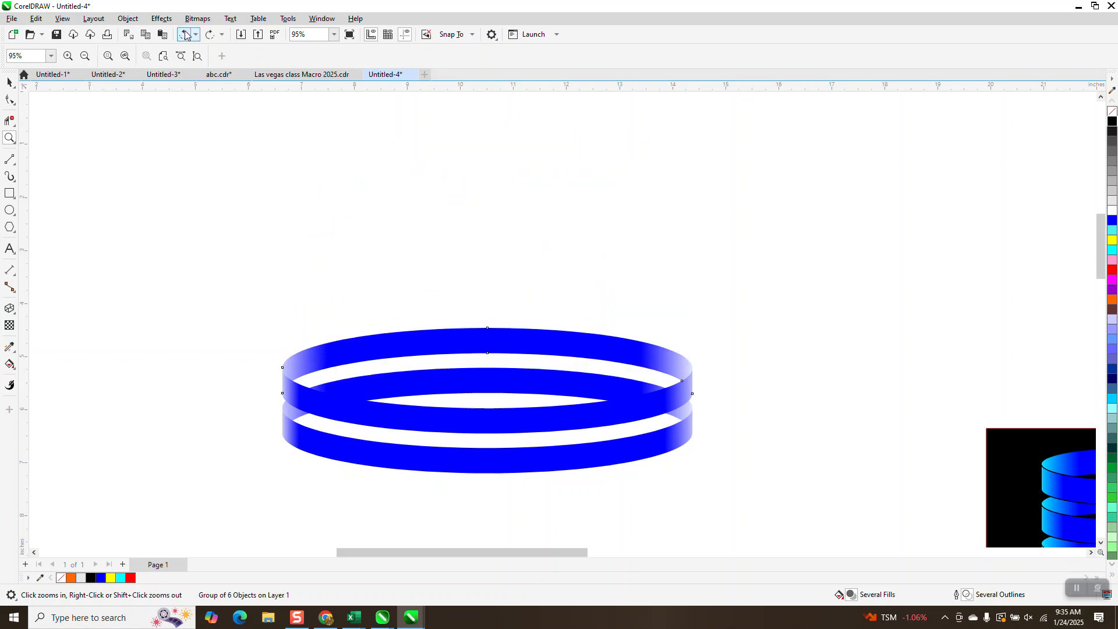
left_click(187, 34)
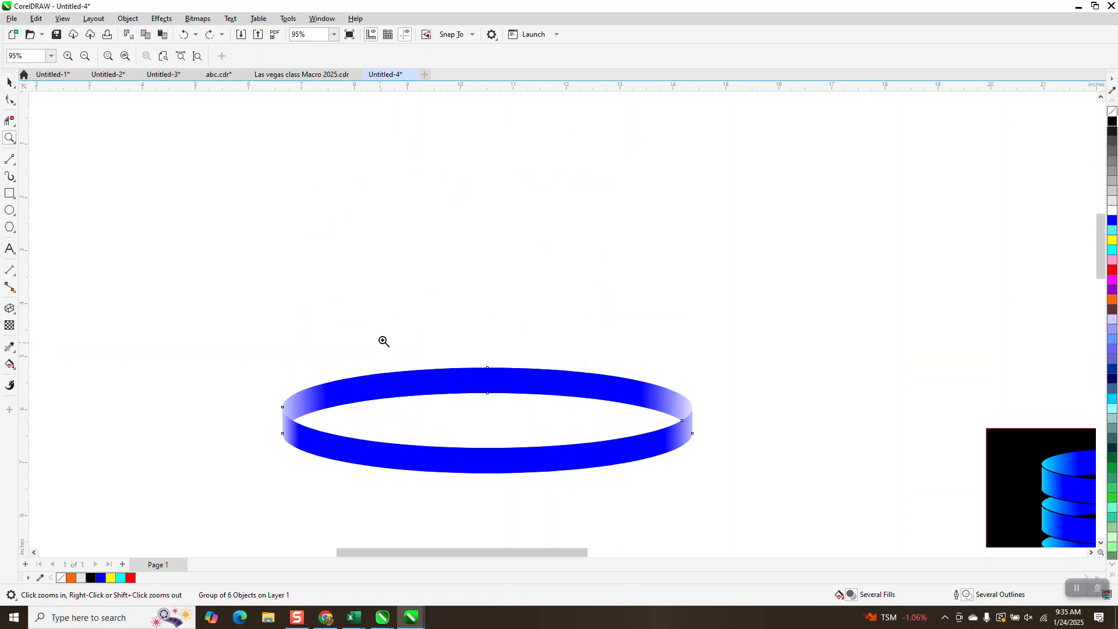
Select the remaining ring and ungroup all its objects.
left_click(9, 82)
left_click(541, 376)
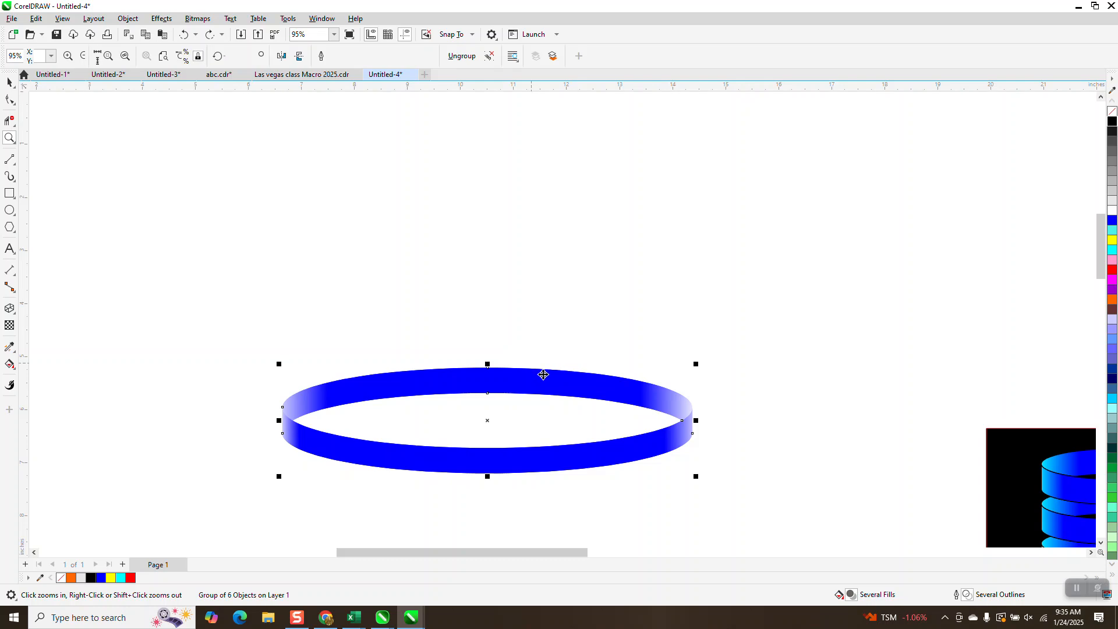
left_click(128, 18)
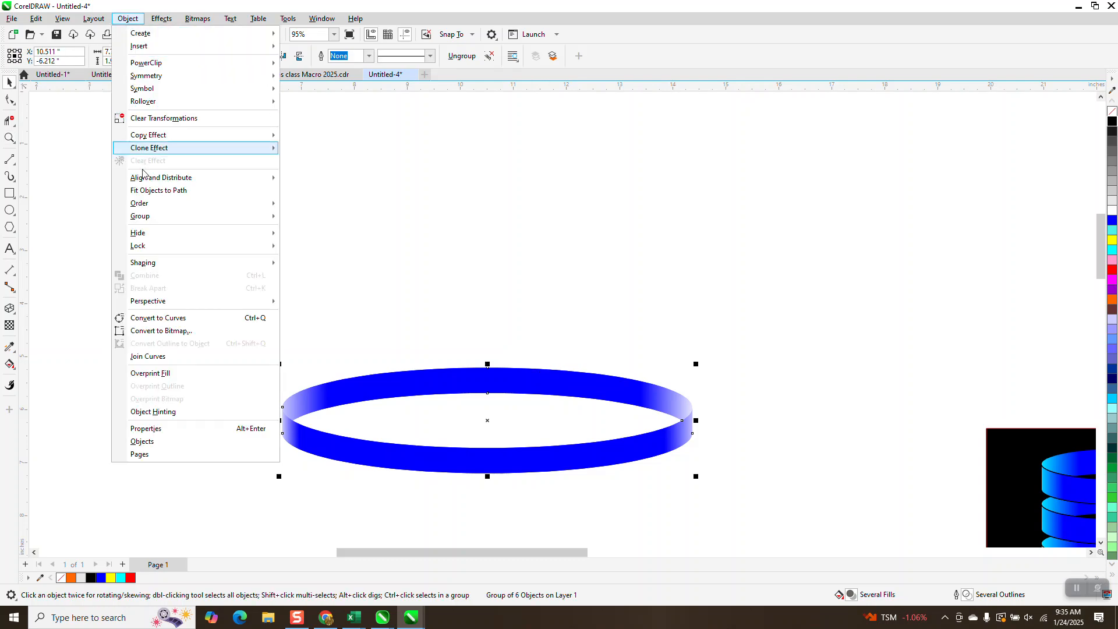
mouse_move(220, 218)
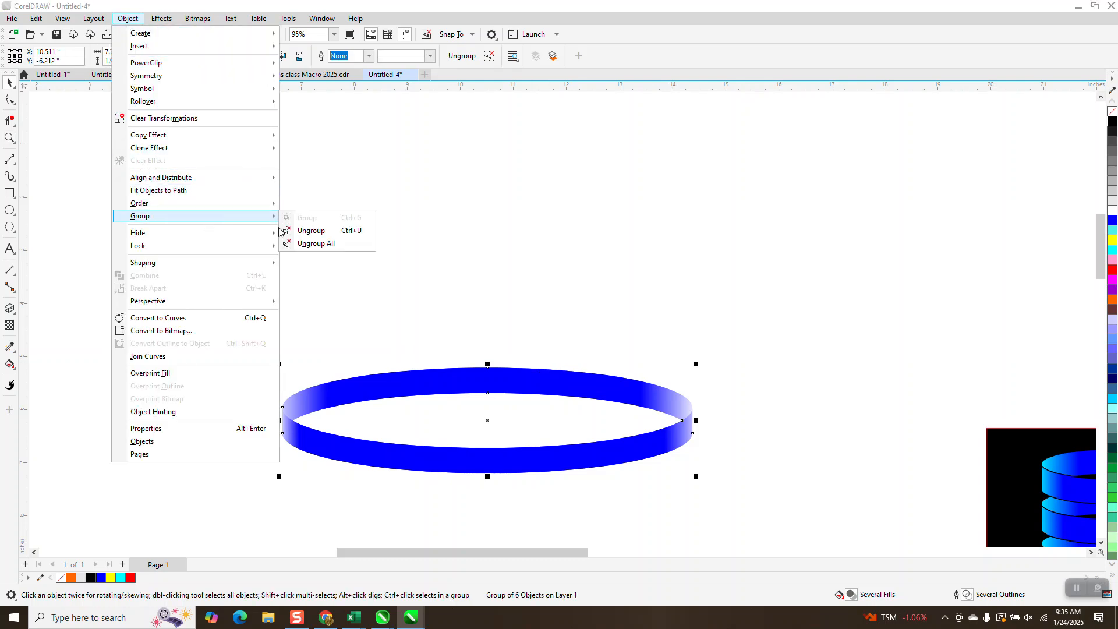
left_click(326, 243)
Recolor the upper back band's fountain fill with black nodes near both ends and a blue node at its far right end.
left_click(9, 364)
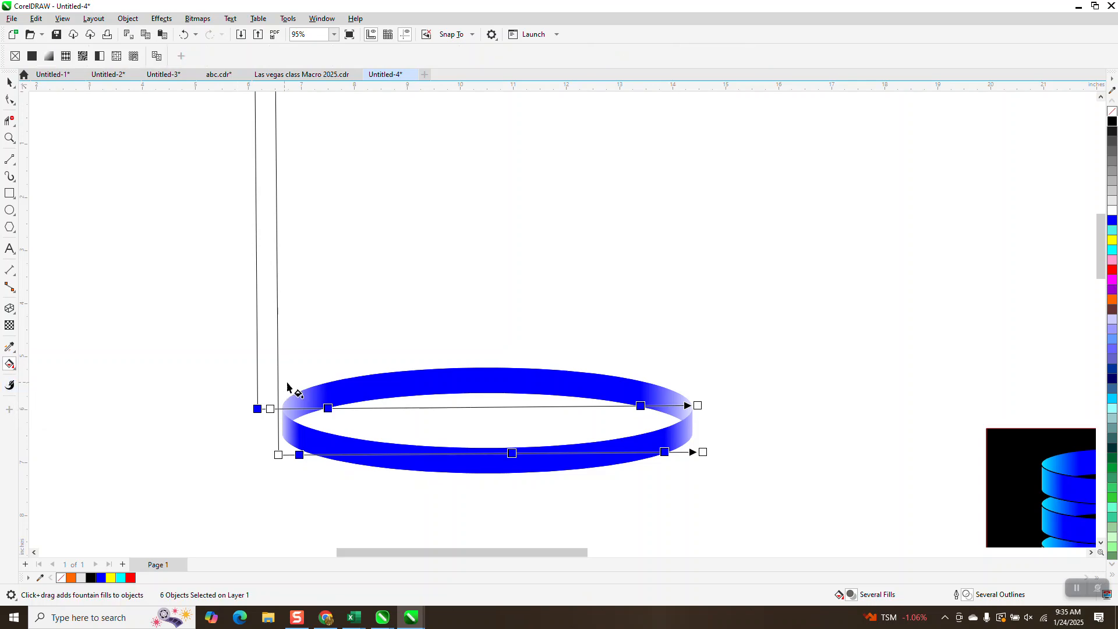
scroll(326, 391, "down", 2)
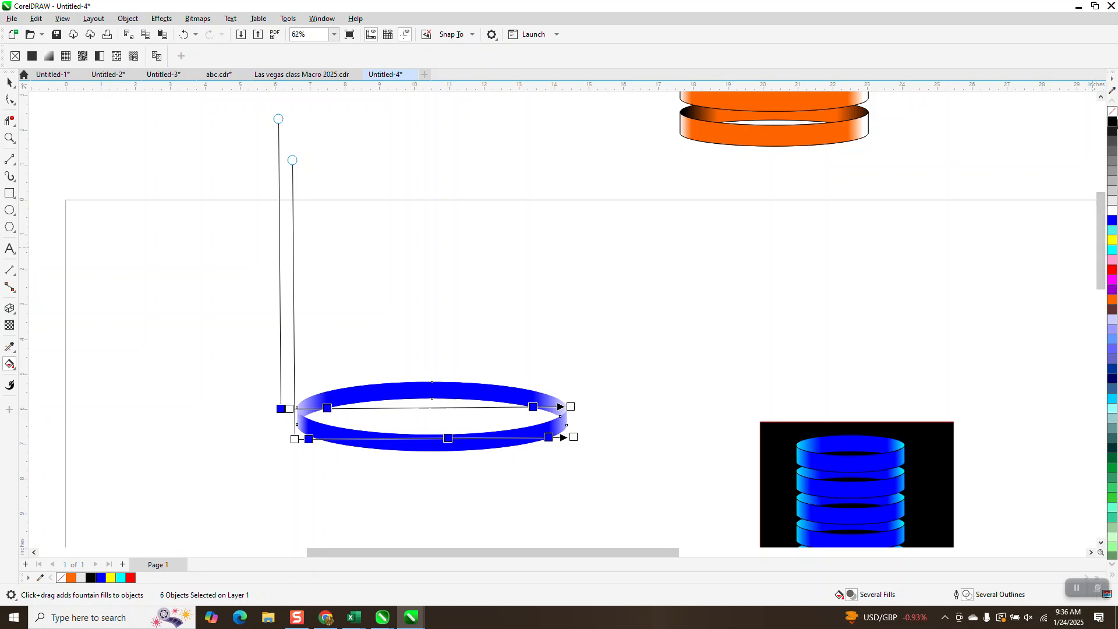
left_click_drag(1114, 122, 338, 407)
left_click(291, 408)
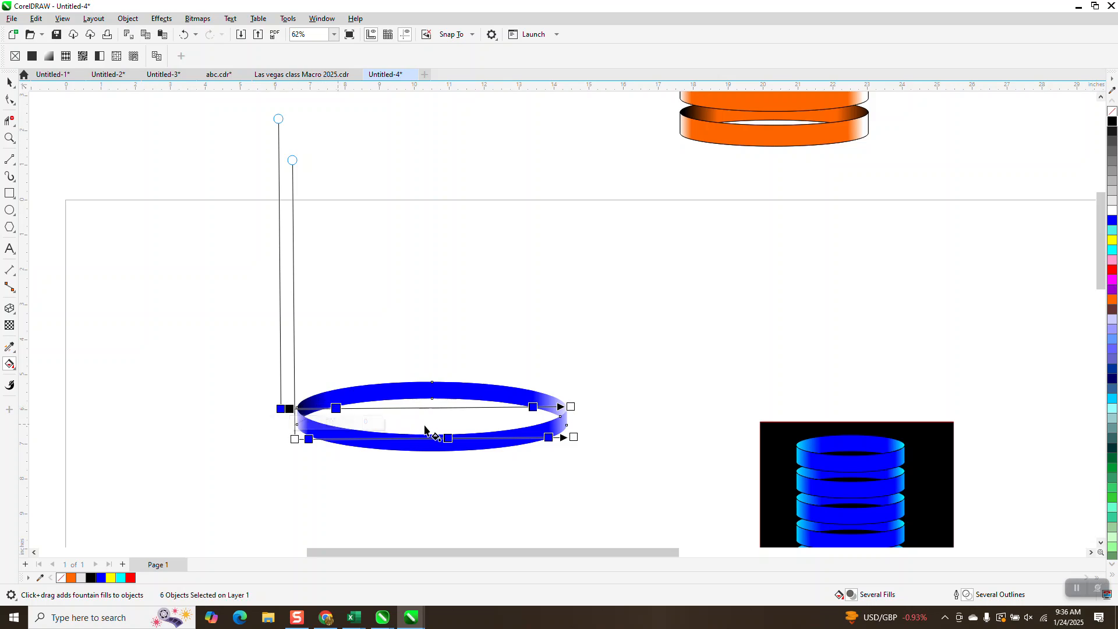
left_click_drag(1112, 122, 533, 406)
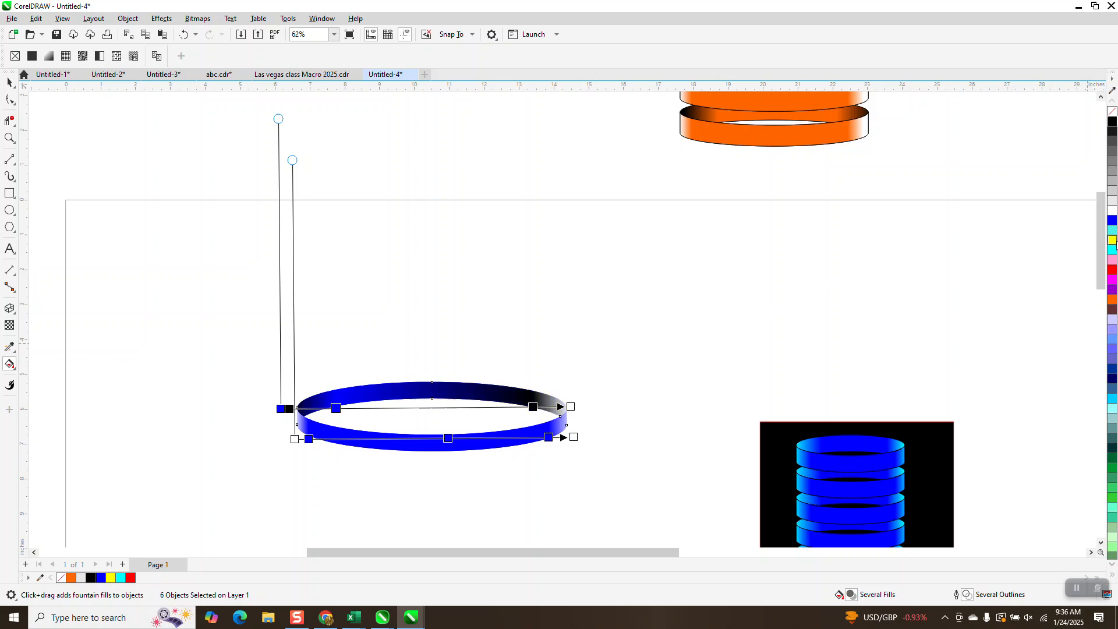
left_click_drag(1112, 220, 534, 407)
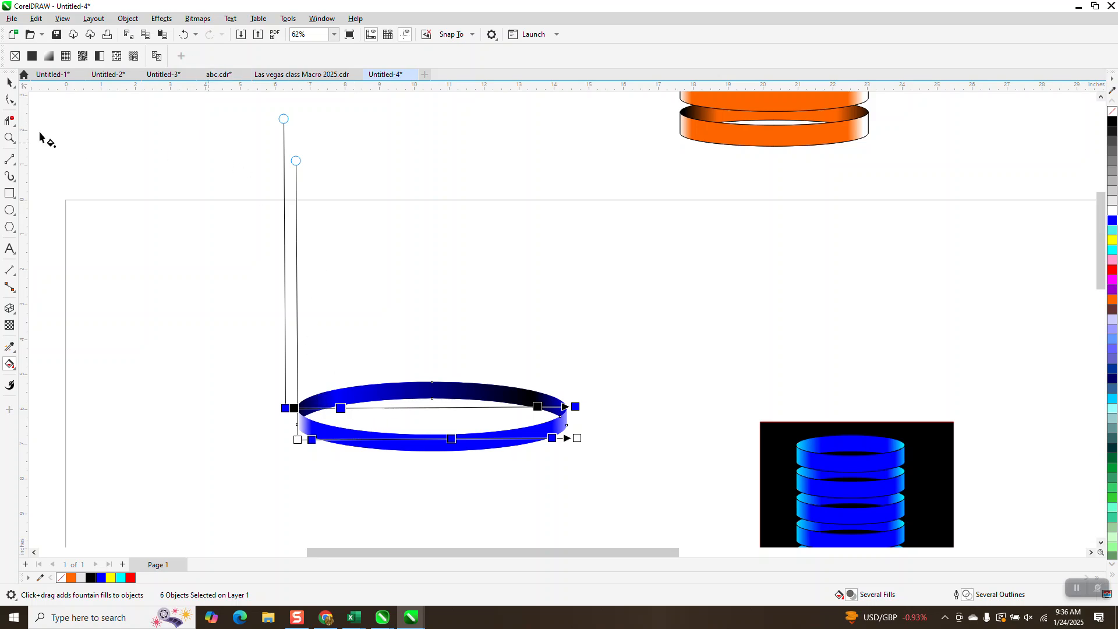
left_click(8, 85)
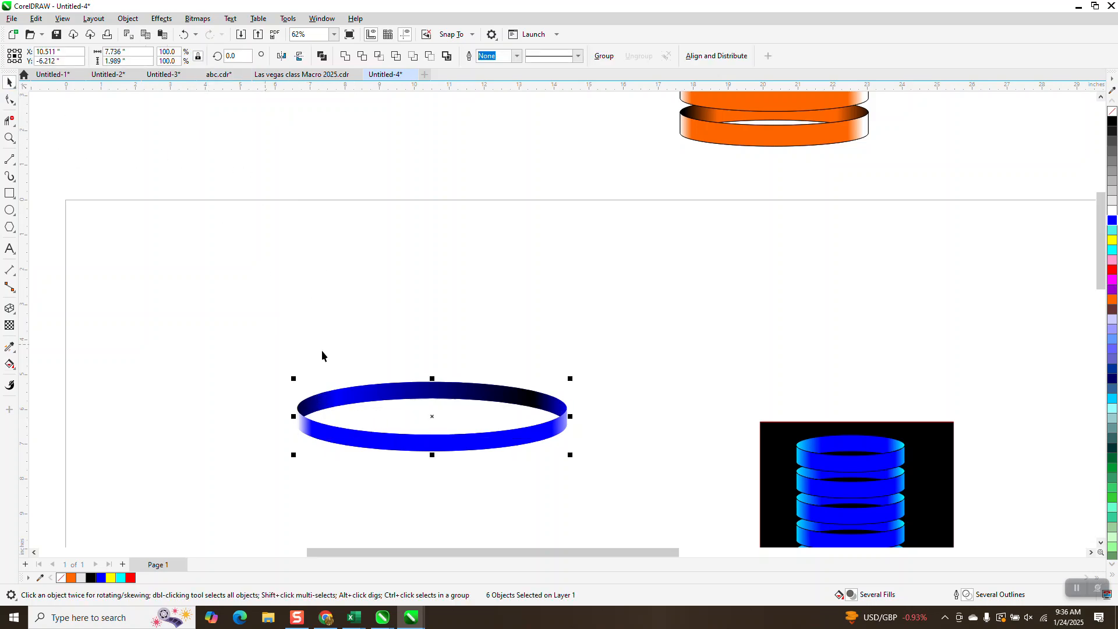
Pull the recolored back band and the loose front band off the ring and delete both.
key("Escape")
left_click_drag(505, 396, 505, 285)
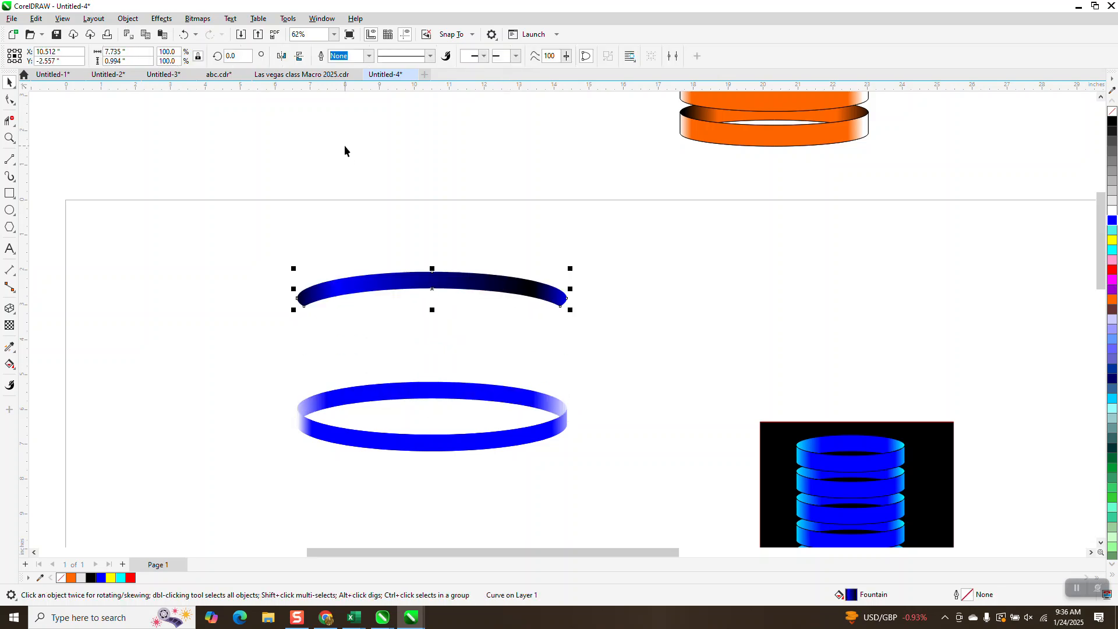
key("Delete")
left_click_drag(435, 445, 436, 502)
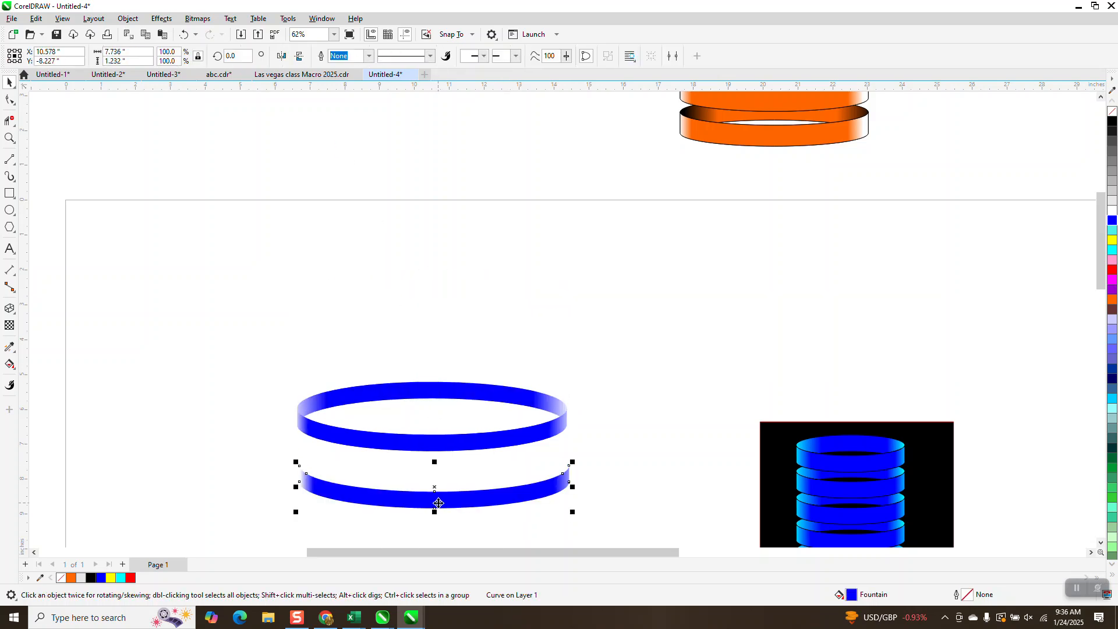
key("Delete")
Move the remaining blue ring group to a clear area of the page and ungroup it.
left_click(446, 501)
left_click_drag(447, 452, 444, 490)
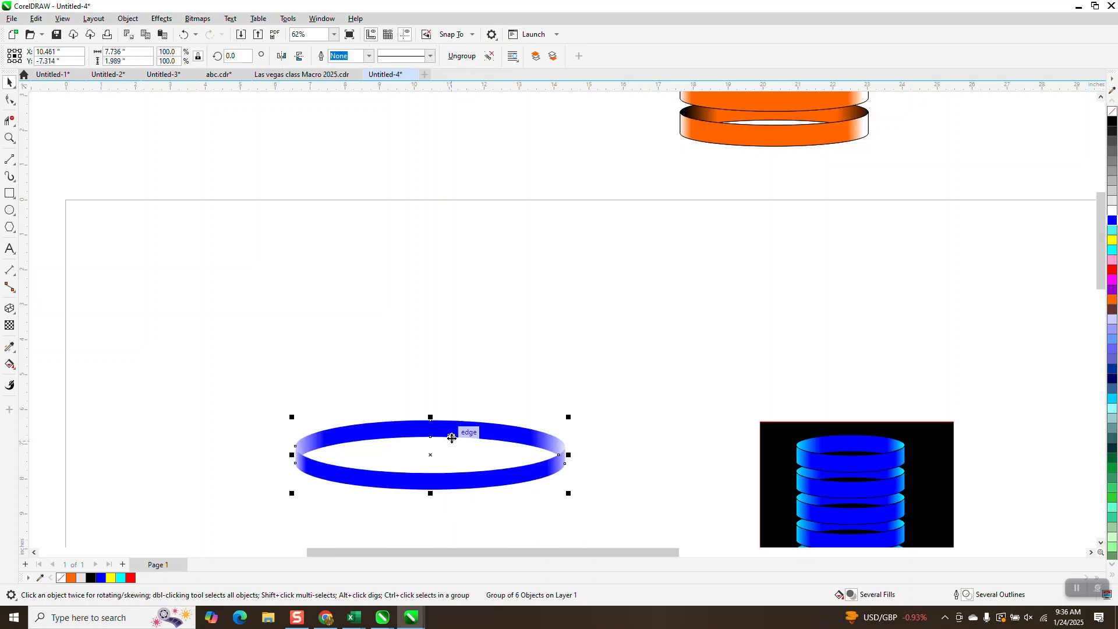
left_click(441, 344)
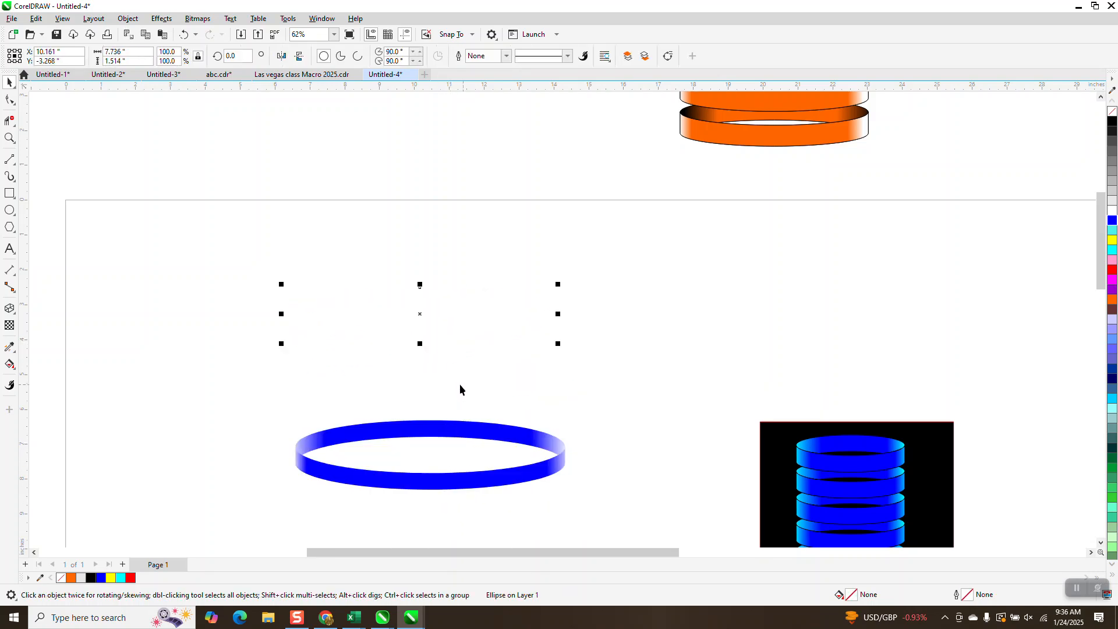
left_click(462, 385)
left_click_drag(436, 431, 448, 365)
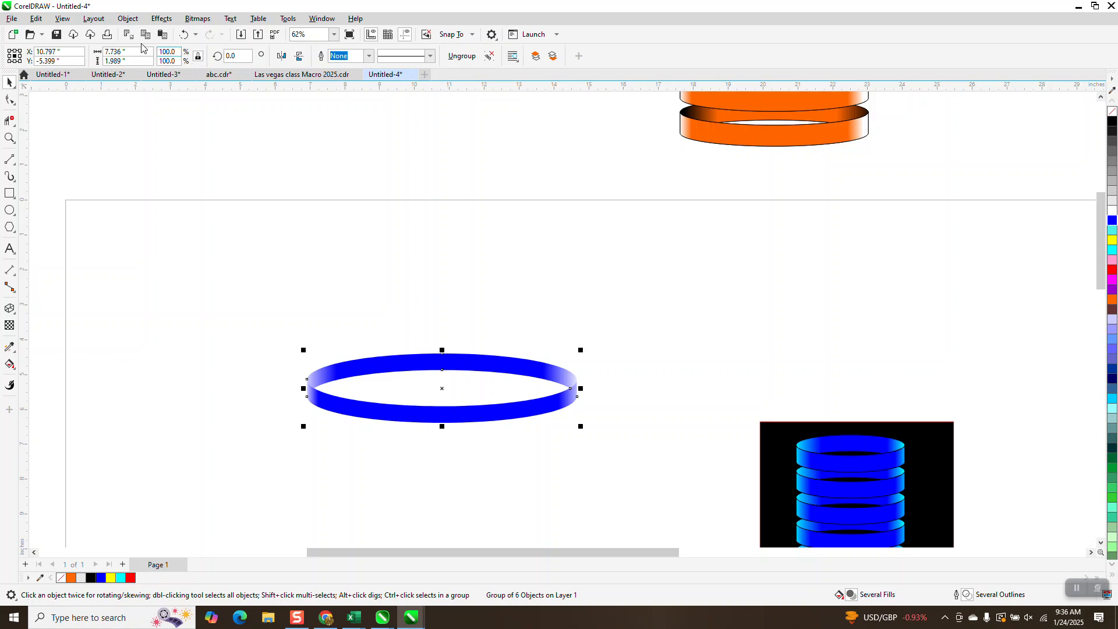
left_click(130, 19)
mouse_move(229, 219)
left_click(294, 230)
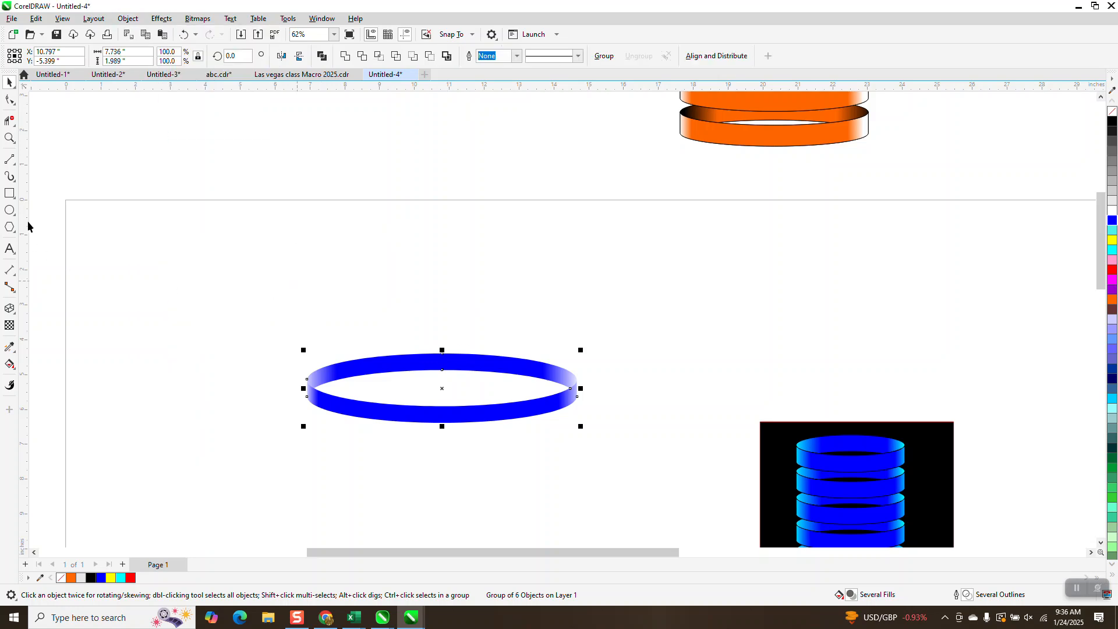
Shade the left end of the back band's fountain fill from black to blue, removing the surplus black node between them.
left_click(9, 140)
left_click_drag(592, 495, 592, 495)
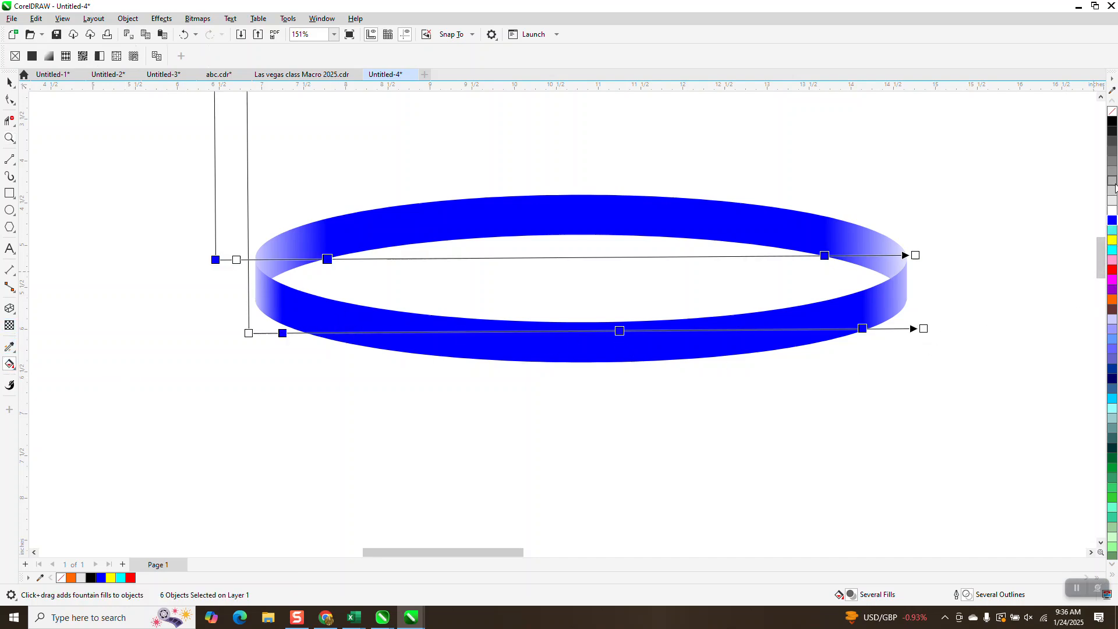
left_click_drag(1114, 123, 325, 261)
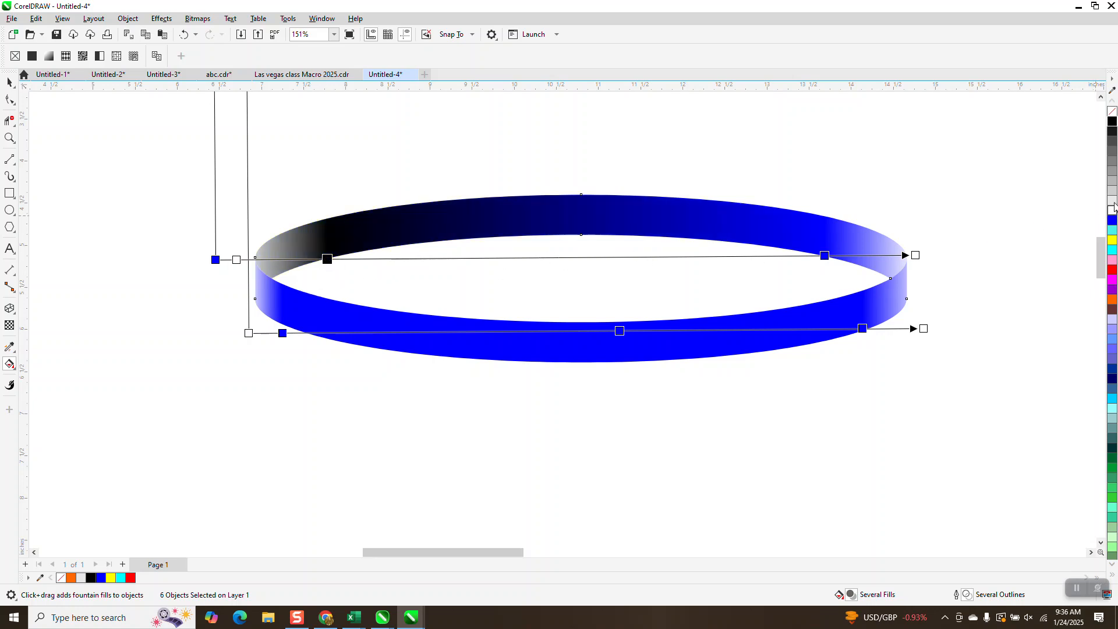
left_click_drag(1113, 222, 365, 259)
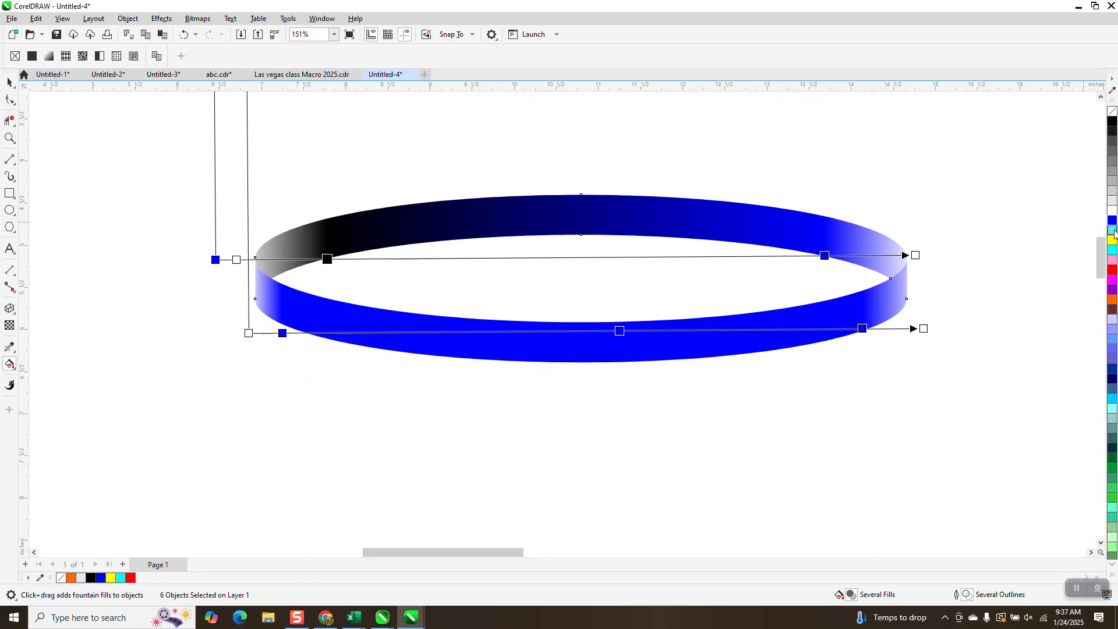
left_click_drag(1114, 224, 265, 260)
left_click(313, 263)
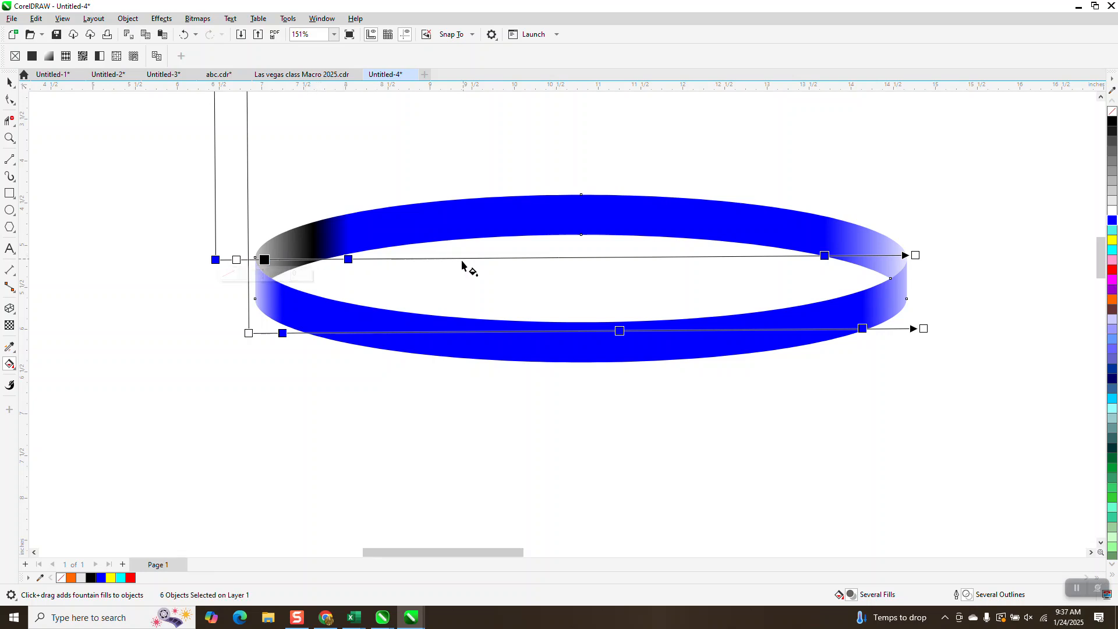
double_click(334, 254)
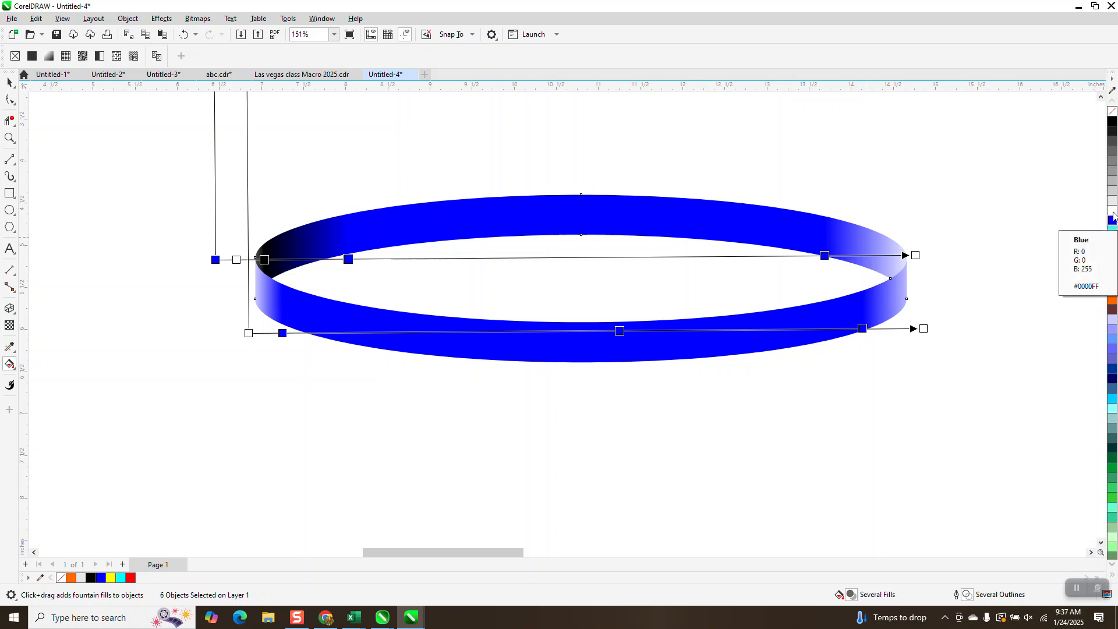
Set the right end node of the back band's fountain fill to black, leaving the document defaults unchanged.
left_click_drag(1114, 121, 918, 259)
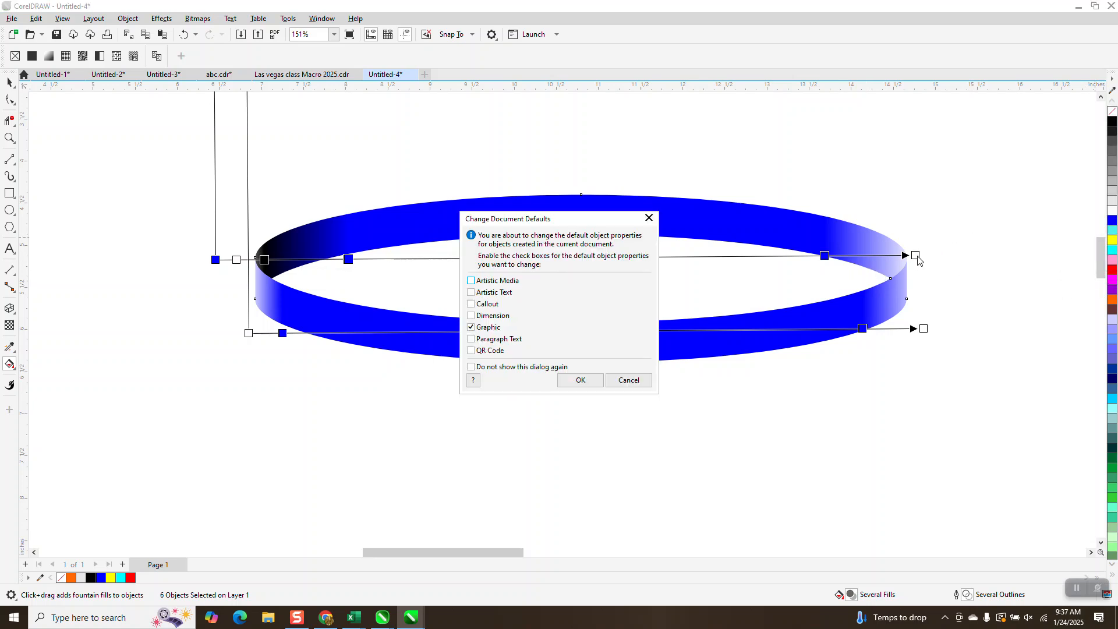
left_click(631, 382)
left_click_drag(1095, 151, 916, 255)
scroll(477, 342, "down", 1)
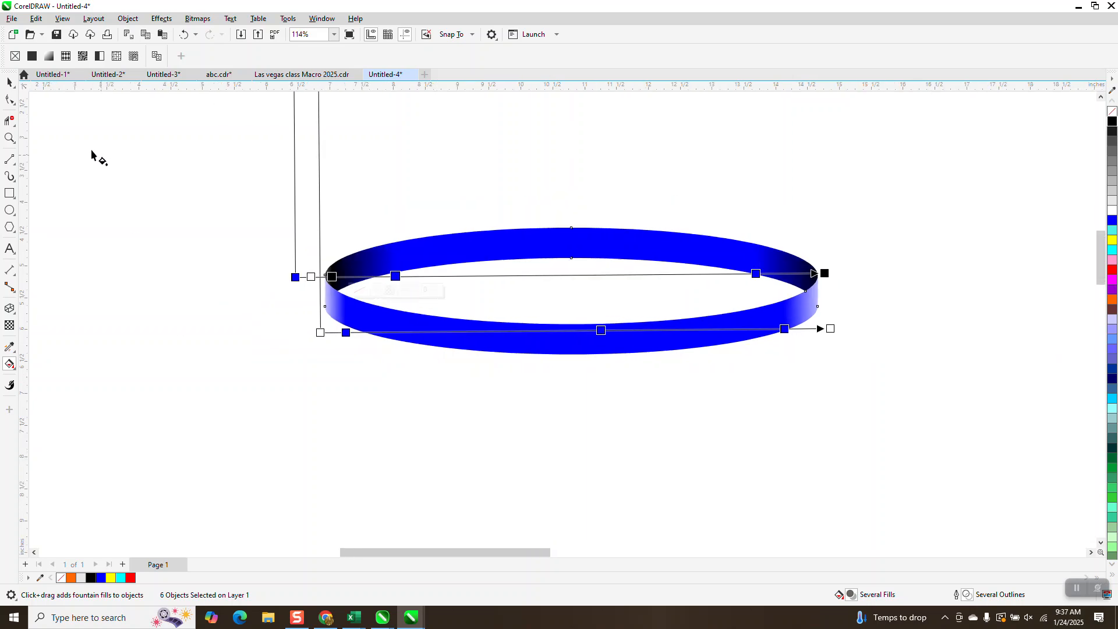
Group all the ring's objects and duplicate the group upward at 0.75-inch spacing into a stack of six rings.
left_click(9, 83)
left_click_drag(285, 170, 1014, 448)
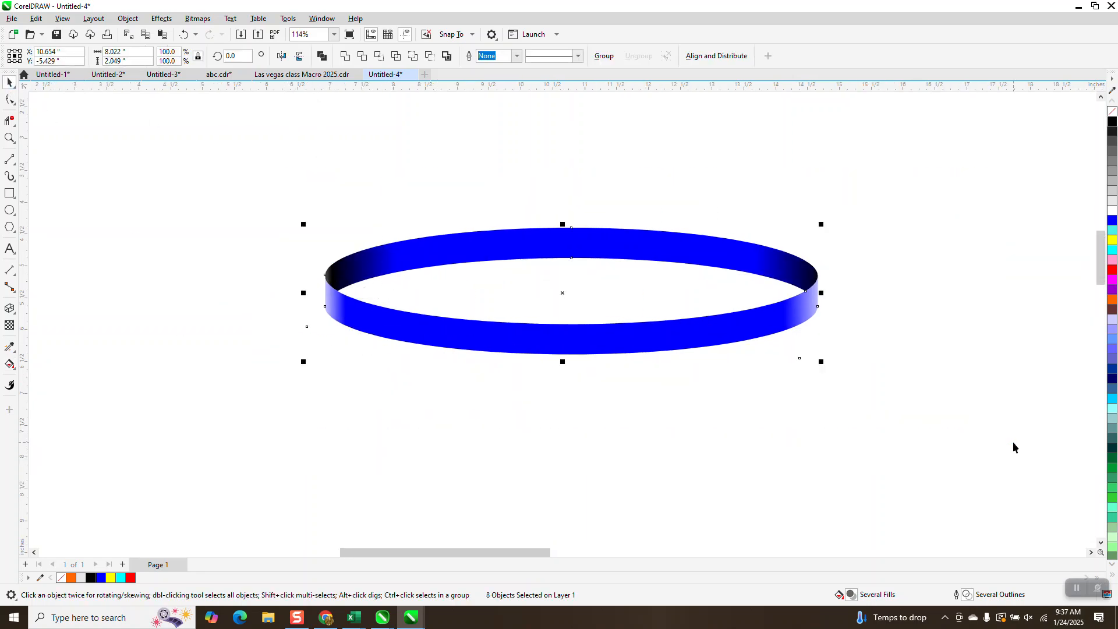
key("ctrl+g")
key("ctrl+d")
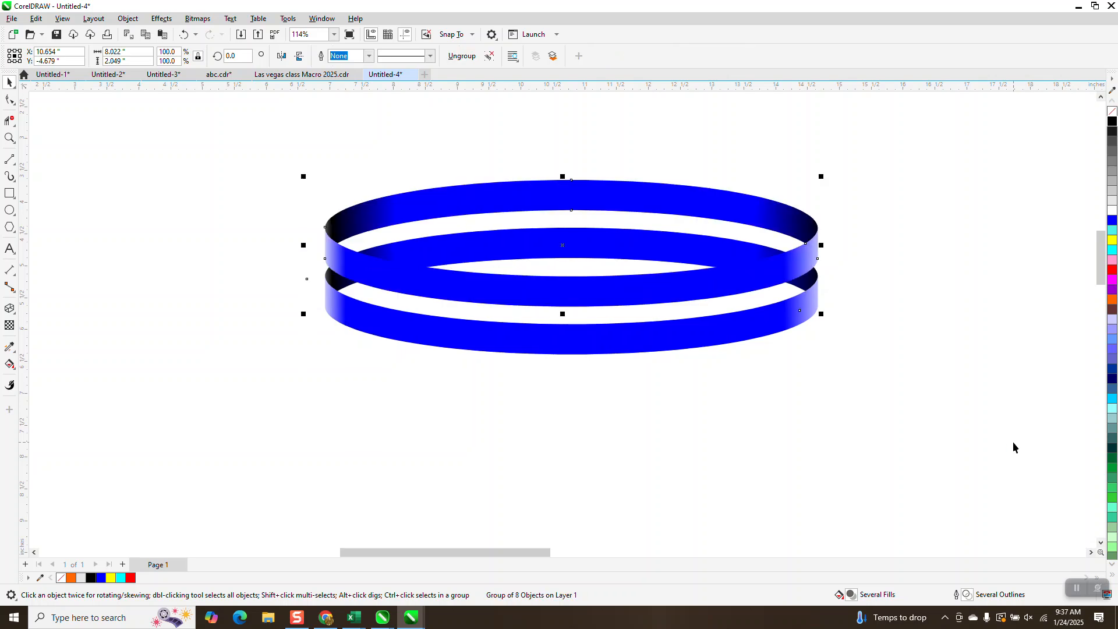
key("ctrl+d")
key("ctrl+d")
key("ctrl+d")
key("ctrl+d")
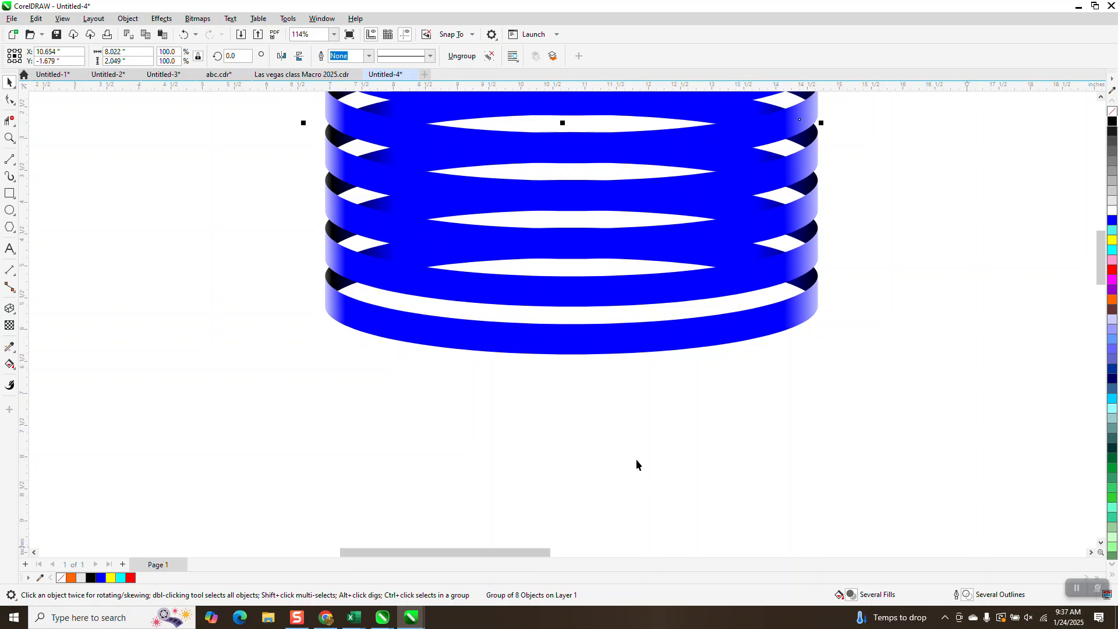
Select all six rings in the stack and give them a black outline.
scroll(541, 337, "down", 2)
scroll(393, 226, "down", 1)
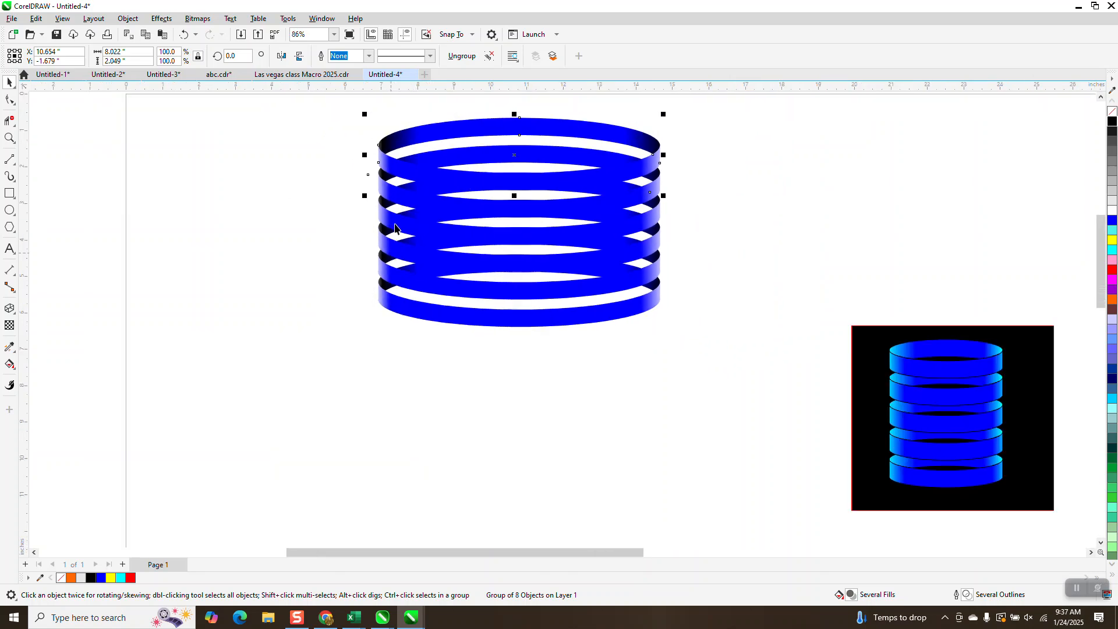
left_click_drag(349, 106, 728, 361)
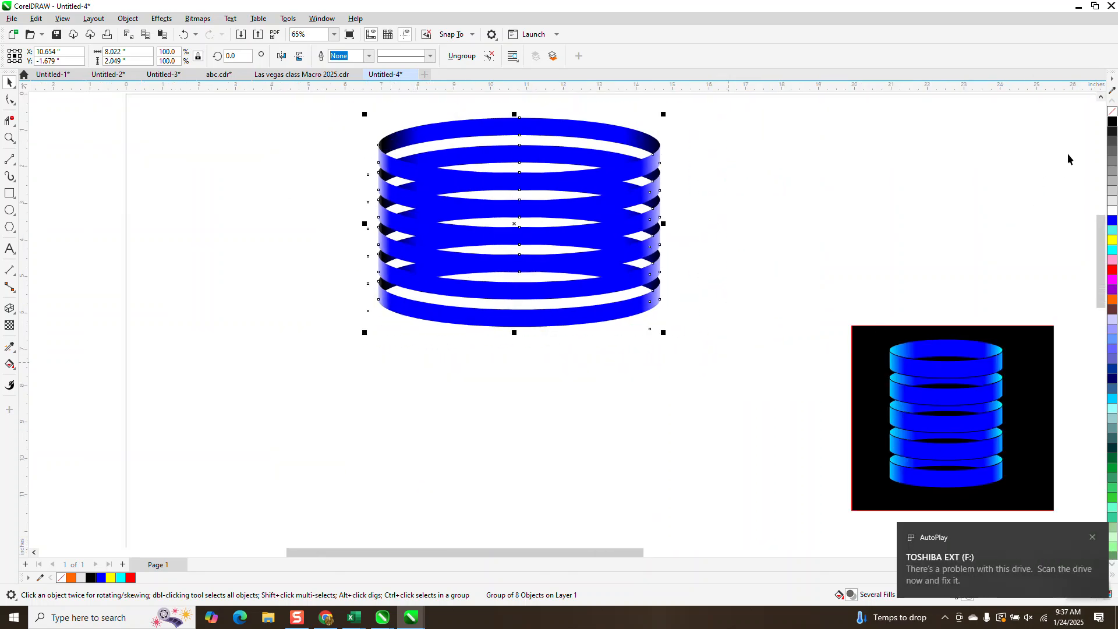
right_click(1113, 121)
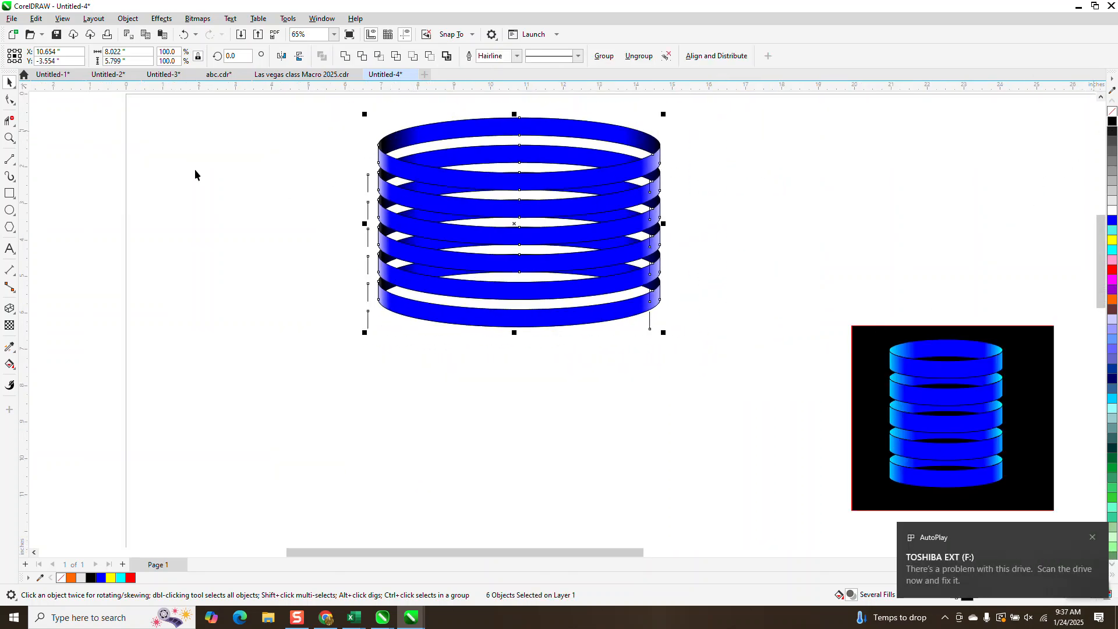
Inspect the stray vertical lines beside the stack, then select all six rings and ungroup them.
left_click(10, 138)
left_click_drag(351, 129, 735, 375)
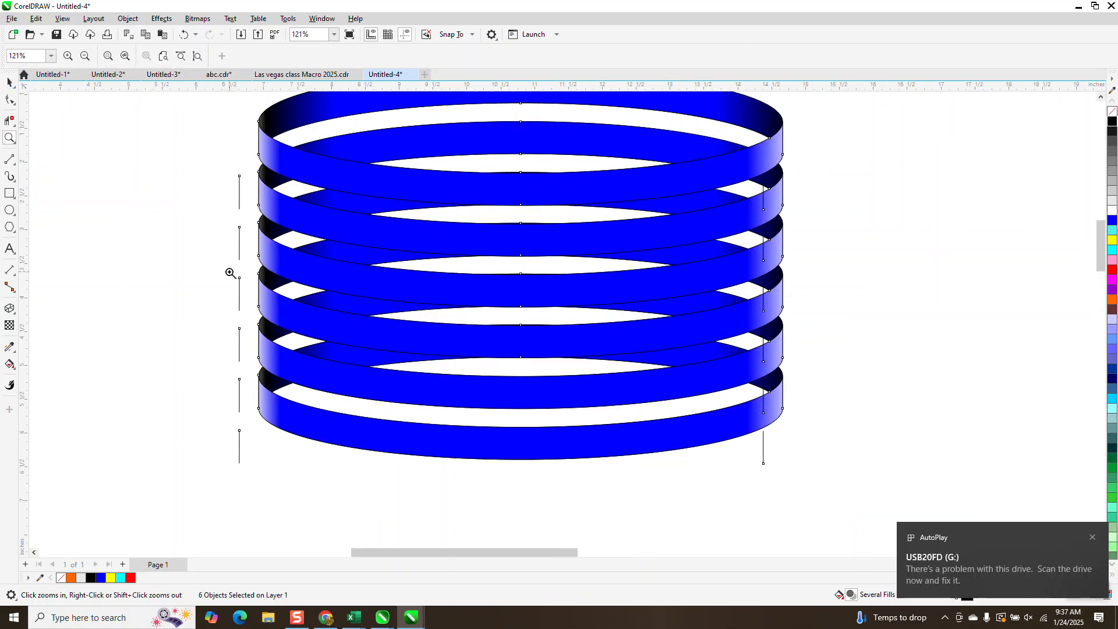
scroll(230, 272, "down", 1)
key("space")
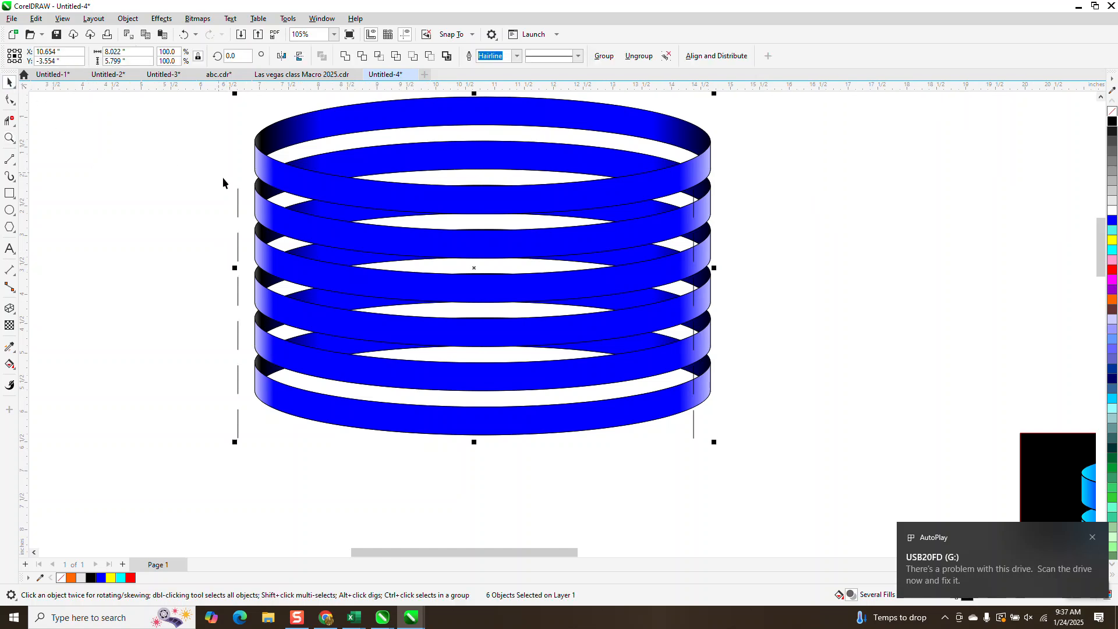
left_click(229, 207)
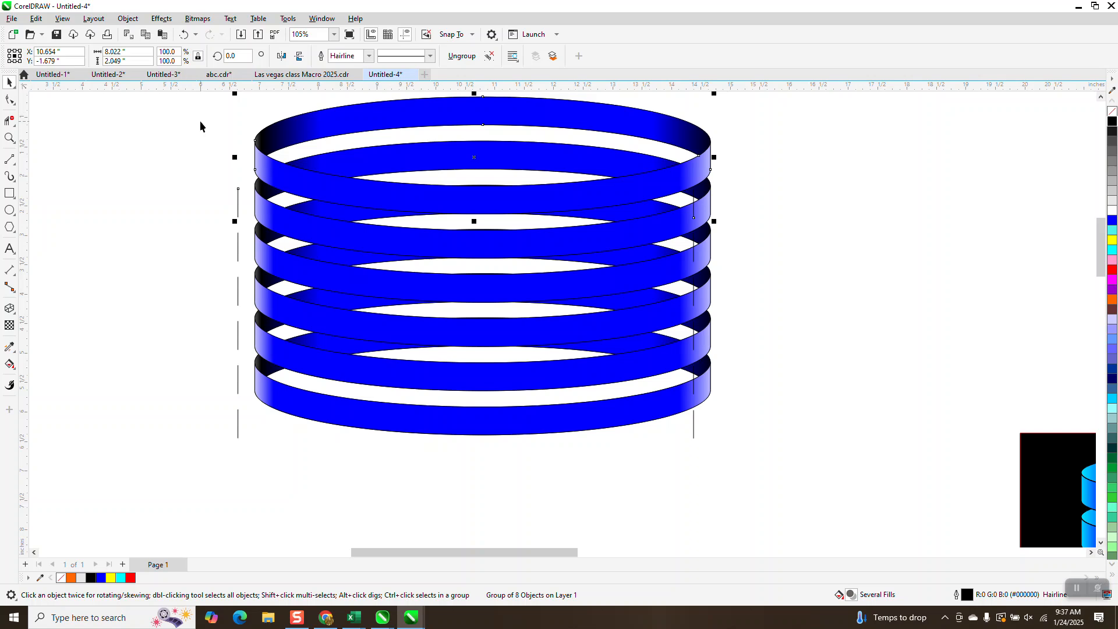
scroll(208, 139, "down", 2)
left_click_drag(217, 96, 570, 354)
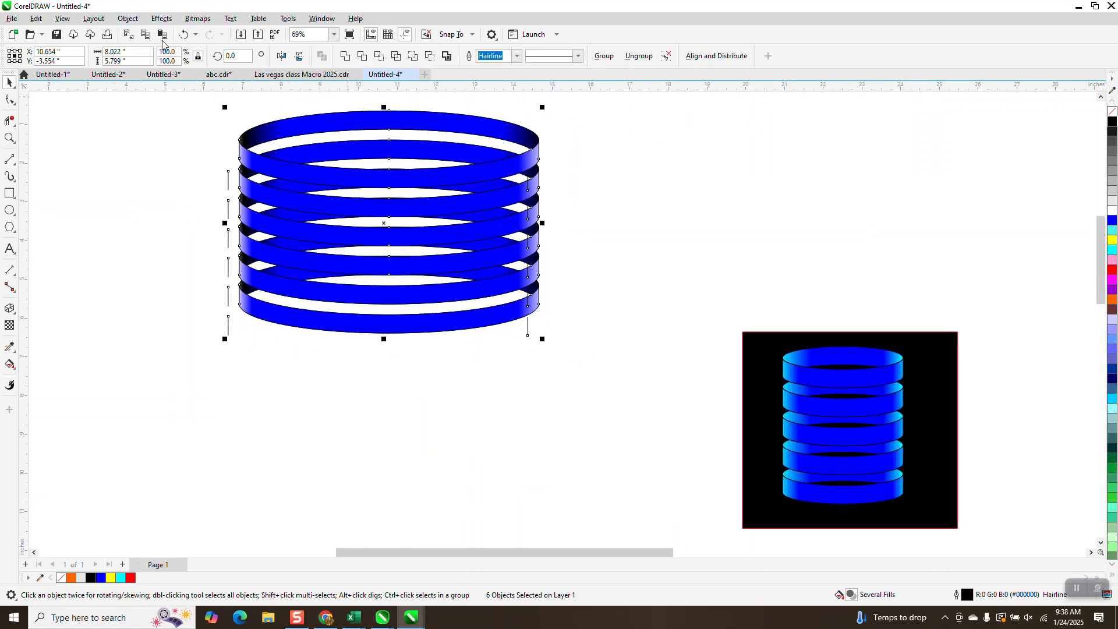
left_click(130, 19)
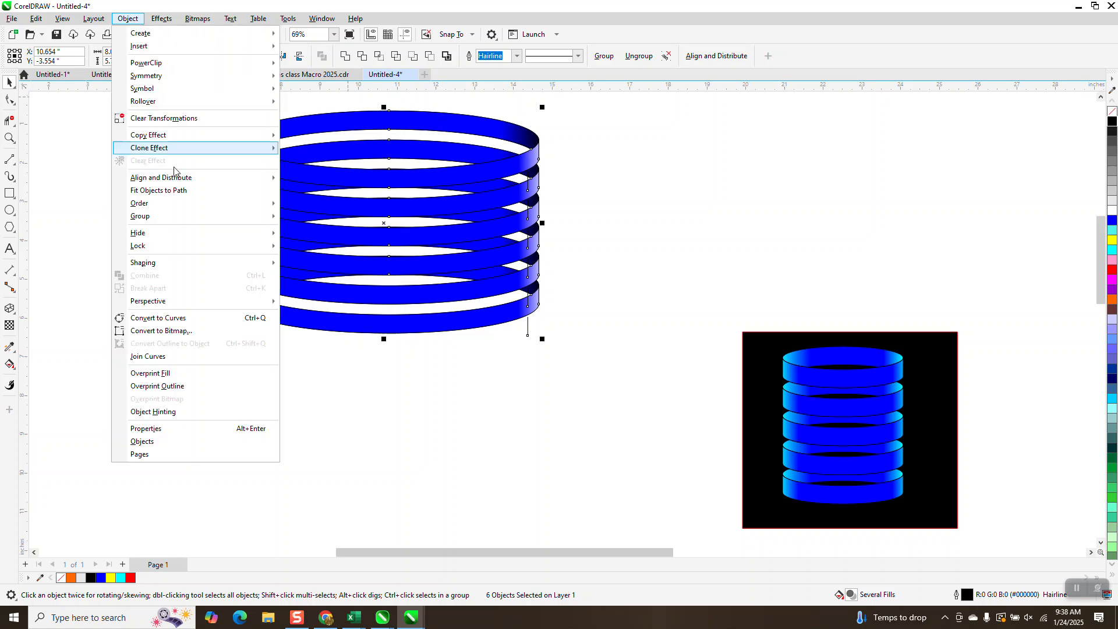
mouse_move(182, 216)
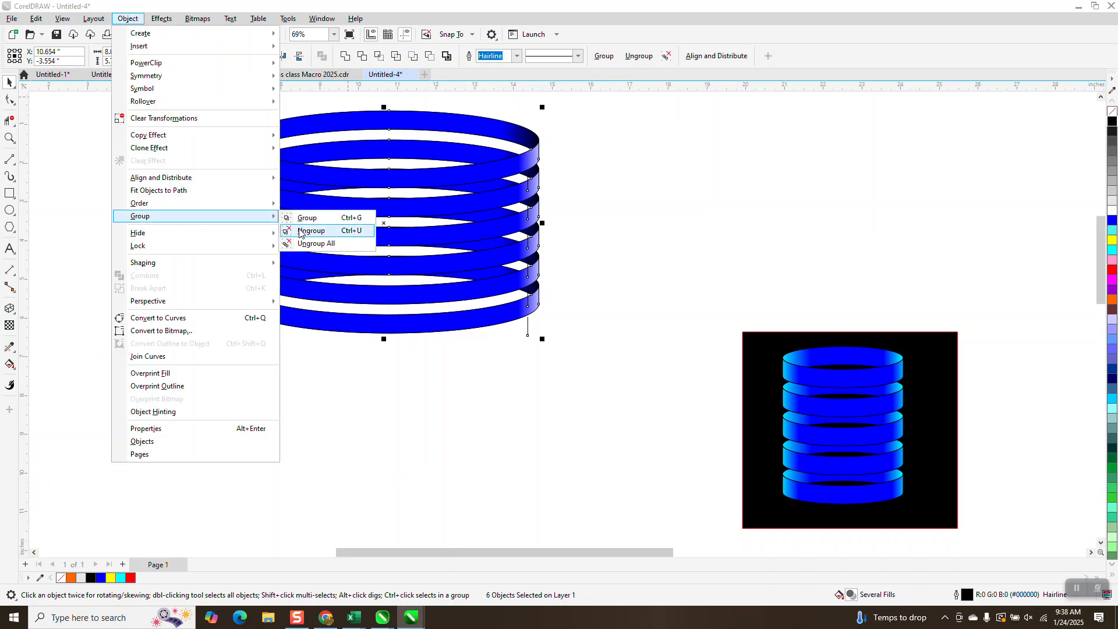
left_click(299, 231)
Delete the stray short vertical lines along the left and right sides of the ring stack.
left_click(188, 200)
left_click_drag(232, 298, 236, 343)
key("Delete")
left_click_drag(537, 355, 520, 139)
key("Delete")
Select all the stack's objects and try a 0.015625 in outline width, then set it to 0.0625 in.
left_click_drag(219, 105, 630, 347)
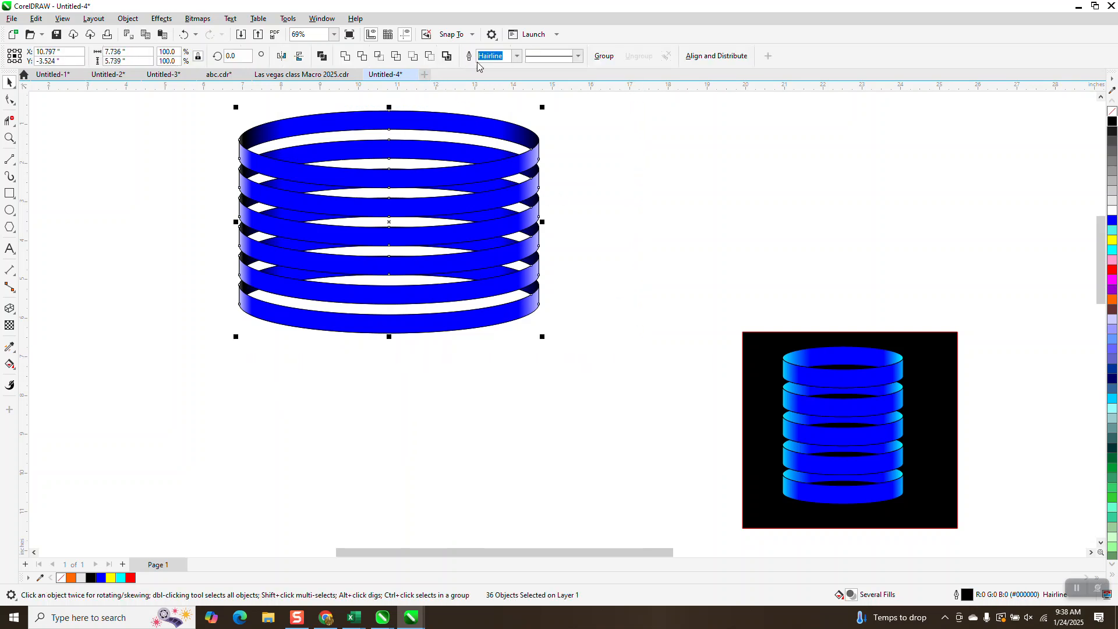
left_click(517, 56)
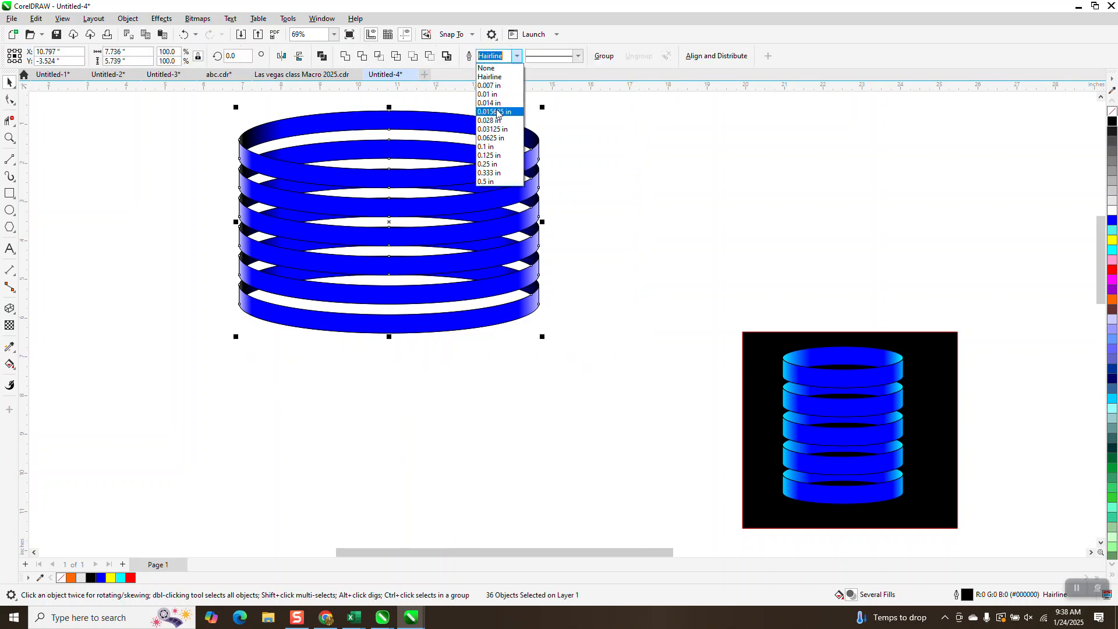
left_click(498, 112)
left_click(517, 56)
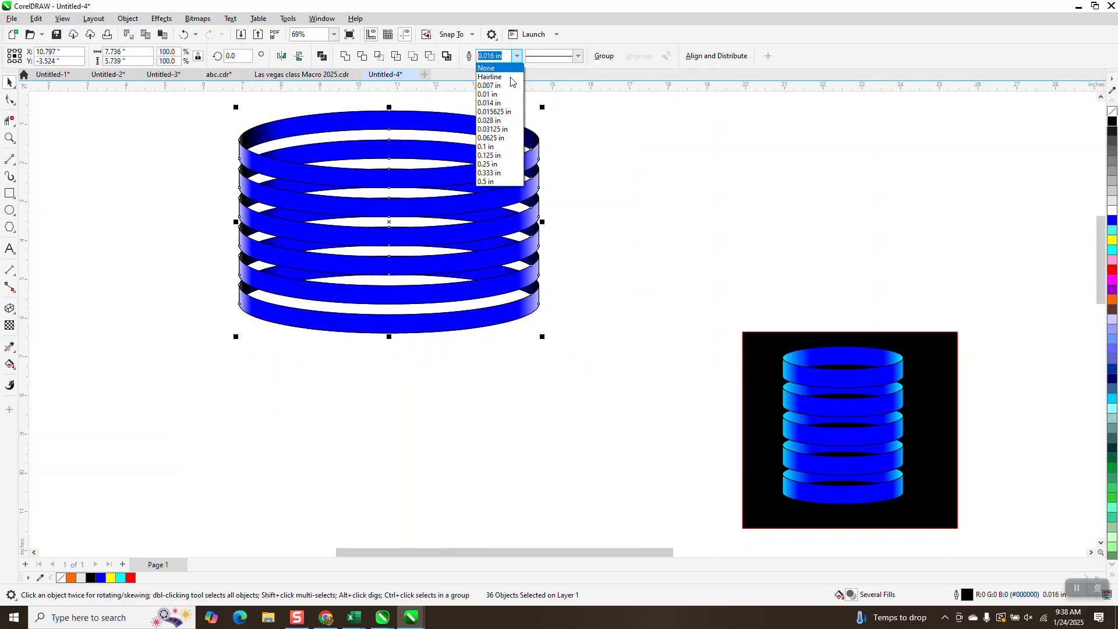
left_click(501, 134)
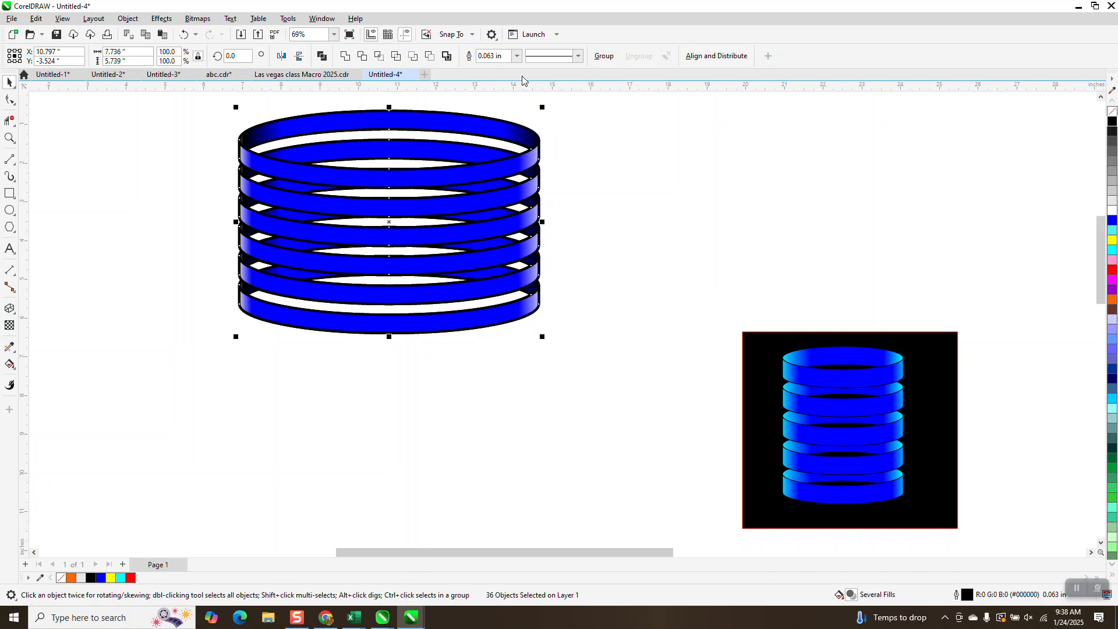
Try a 0.028 in outline width on all the stack's objects, then undo it together with the 0.0625 in width.
left_click(517, 56)
left_click(499, 123)
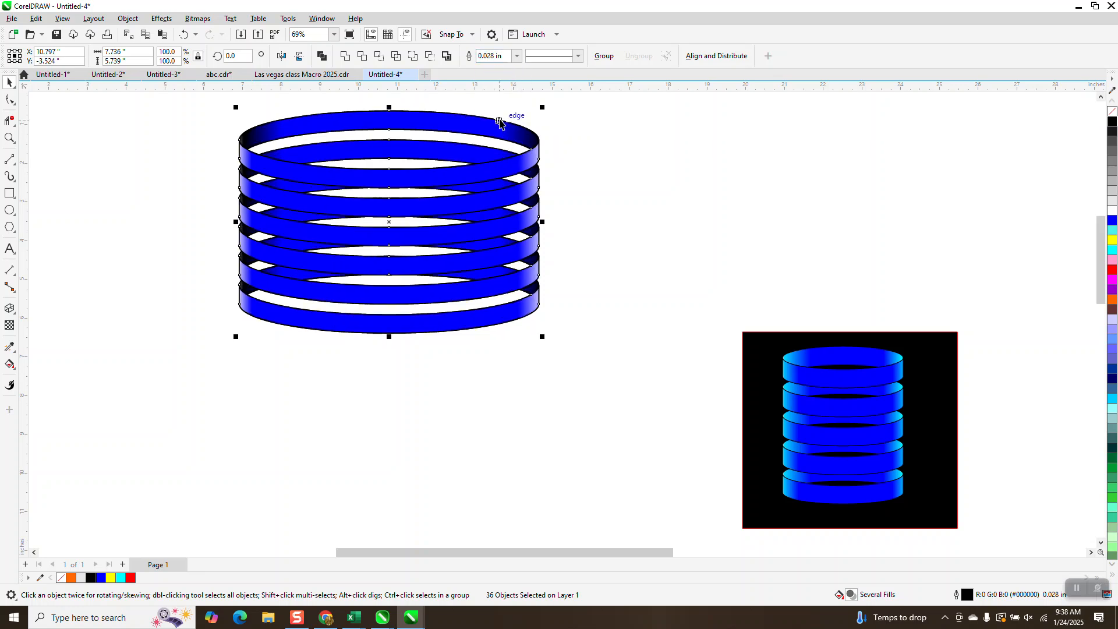
left_click(9, 138)
left_click_drag(243, 151, 380, 245)
scroll(397, 264, "down", 3)
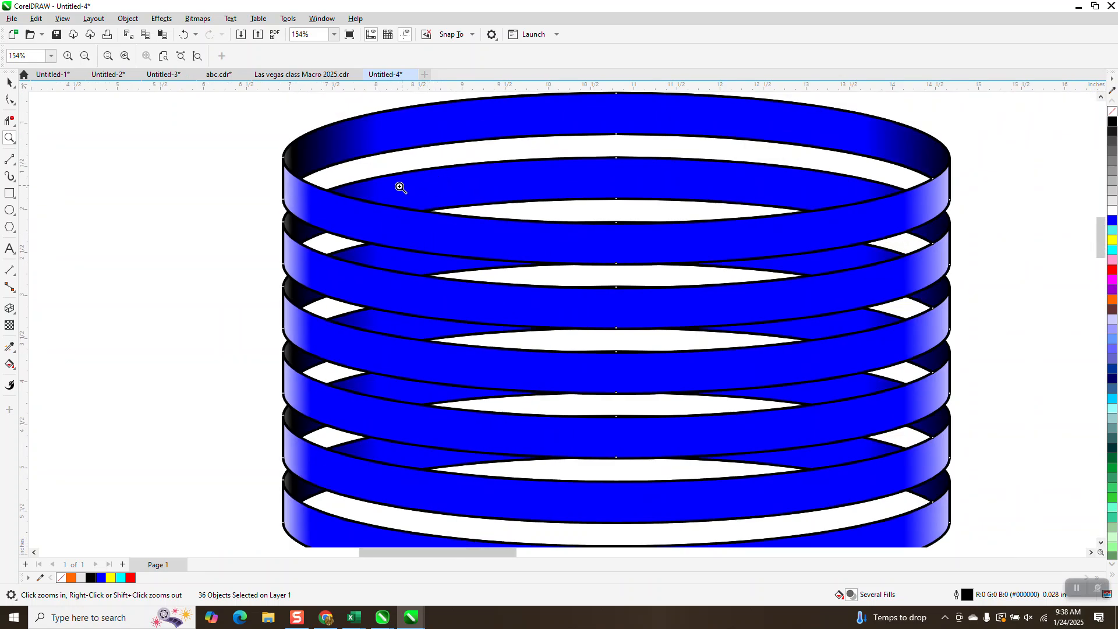
scroll(357, 184, "down", 1)
scroll(357, 184, "down", 3)
left_click(184, 34)
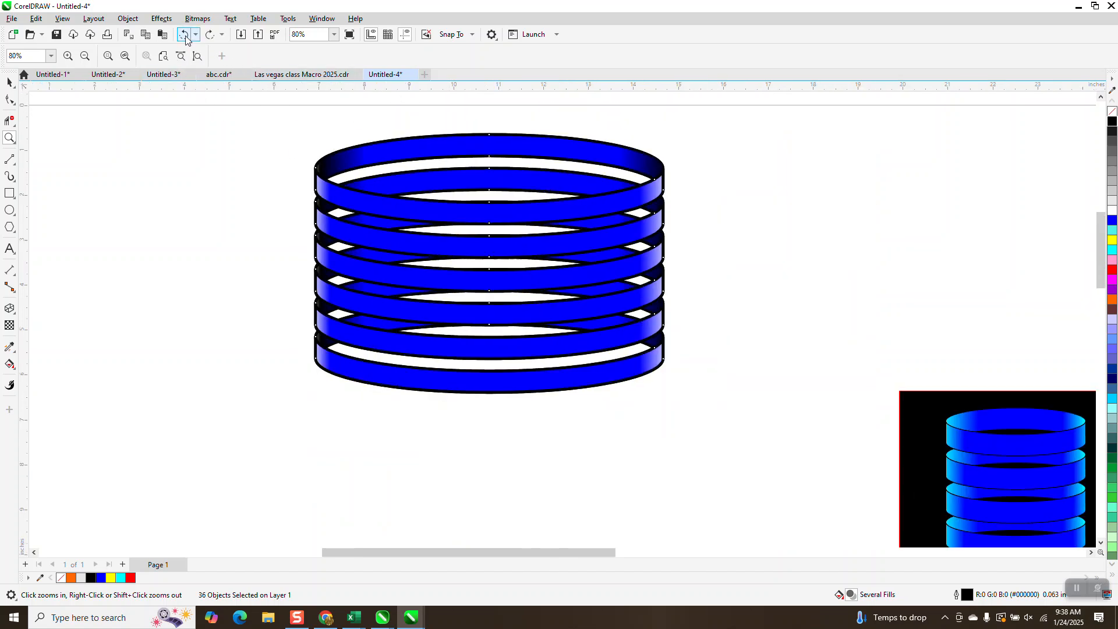
left_click(184, 35)
Delete the stack's top ring and the blue back band of the ring directly beneath it.
left_click(9, 81)
left_click(404, 155)
key("Delete")
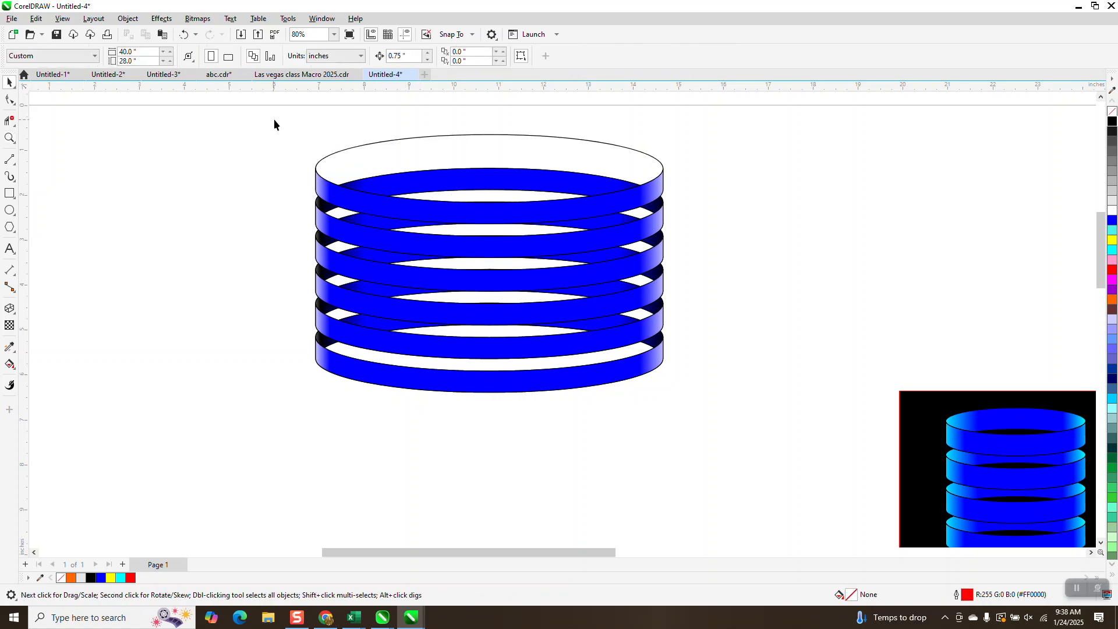
left_click(404, 142)
key("Delete")
left_click_drag(476, 184, 476, 212)
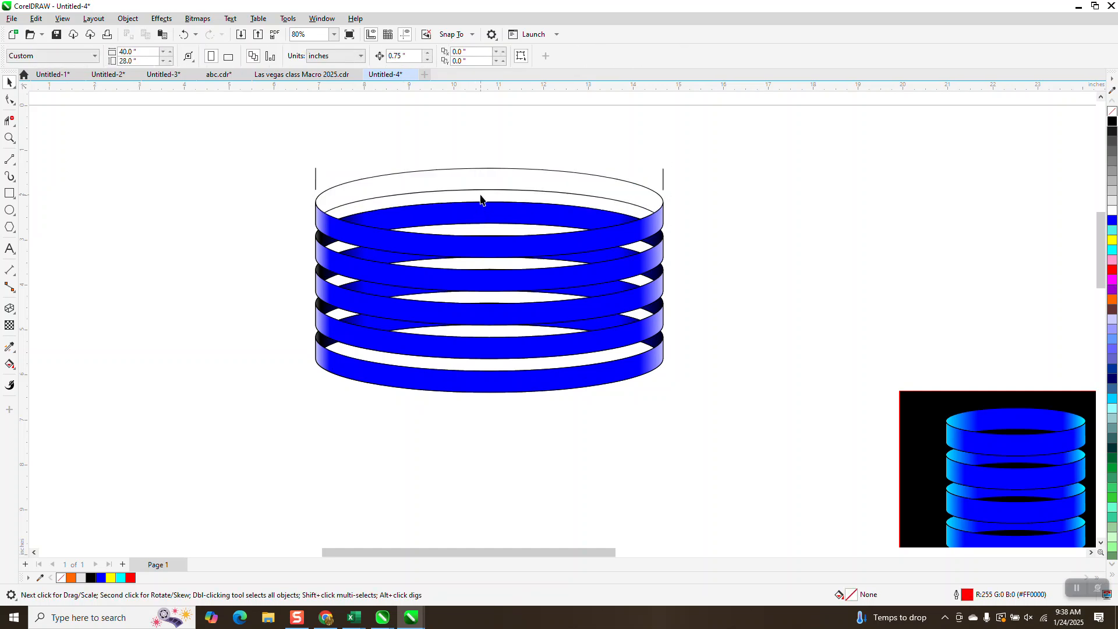
left_click(481, 200)
Move the bottom ring's front and back bands down 1.5 in, clear of the rest of the stack.
left_click(438, 385)
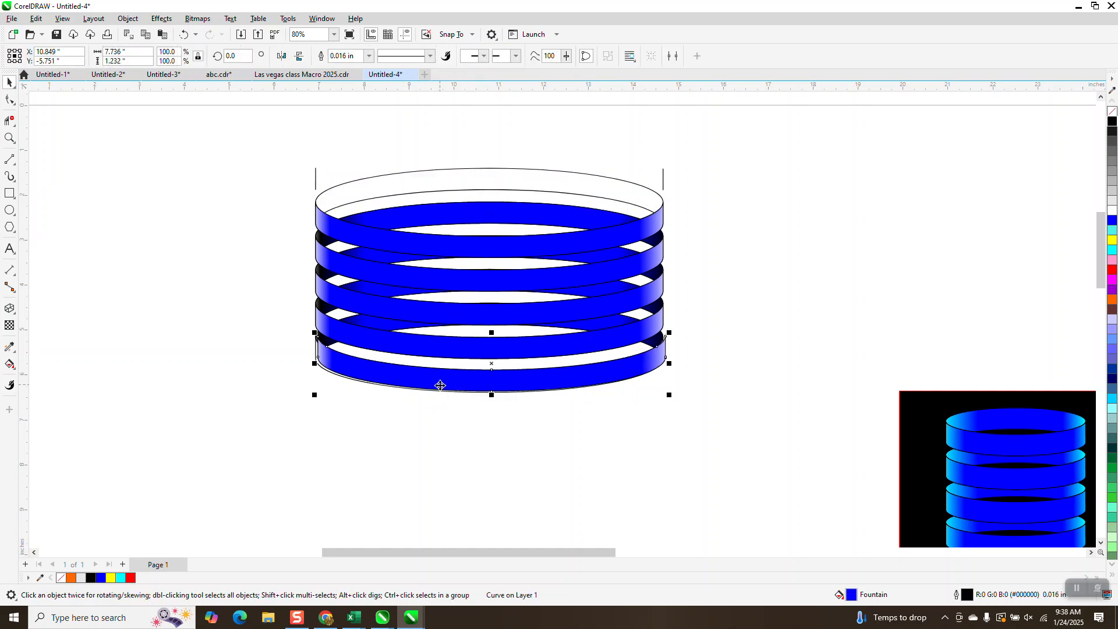
key("Down")
key("Down")
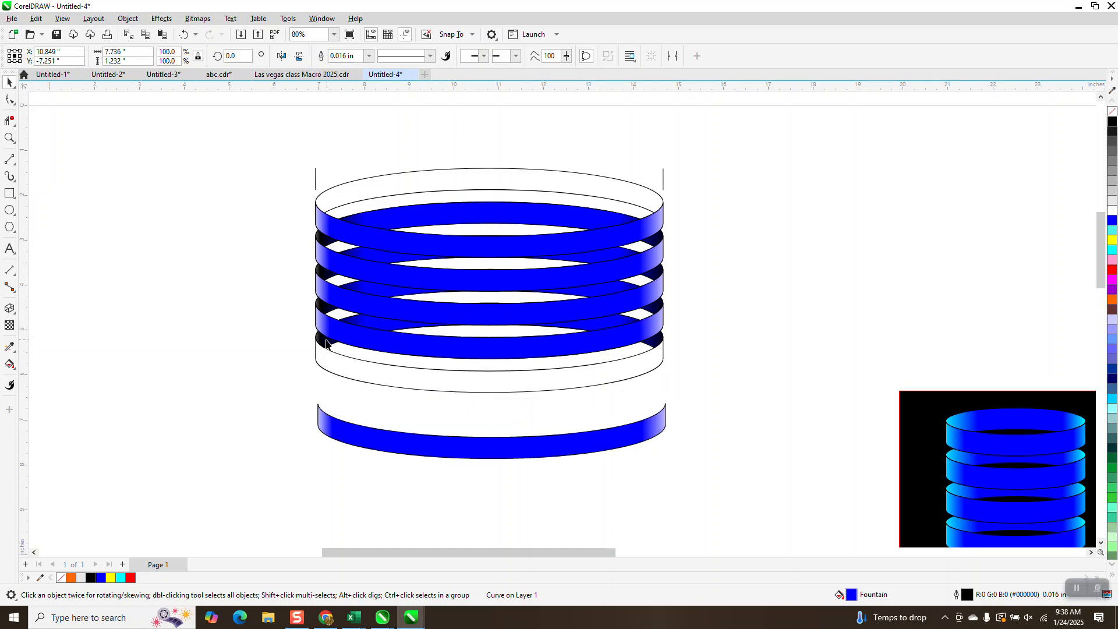
left_click(327, 345)
key("Down")
Select and delete the remaining blue rings above the separated bottom ring.
scroll(370, 334, "down", 1)
left_click_drag(297, 199, 582, 349)
left_click(582, 357)
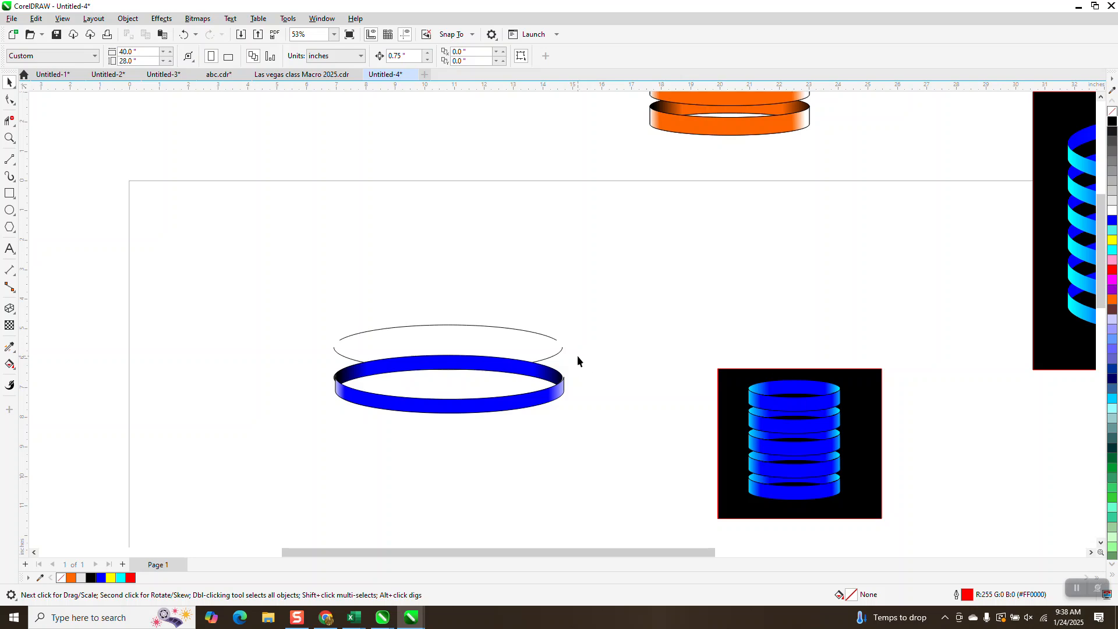
Move the remaining blue ring down 0.75 in and delete the leftover outline curves above it.
left_click_drag(420, 403, 611, 432)
key("Down")
left_click_drag(531, 375, 531, 396)
left_click_drag(312, 304, 651, 389)
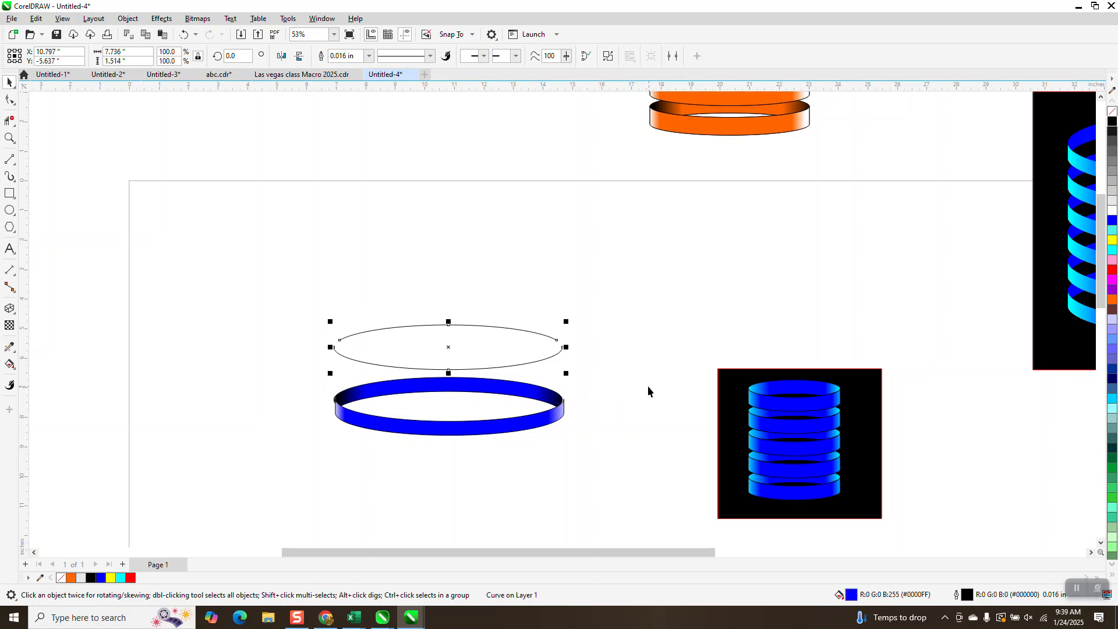
key("Delete")
Select both bands of the ring and reposition the left blue and black color nodes in the back band's fountain fill.
left_click_drag(567, 466, 568, 467)
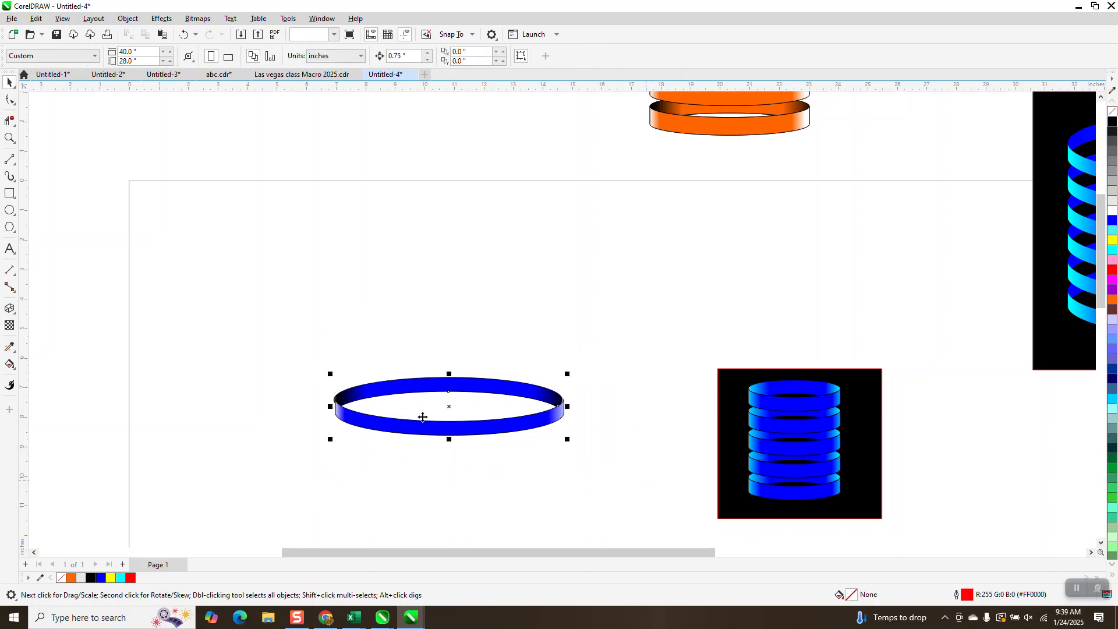
left_click(10, 138)
left_click_drag(329, 353, 629, 468)
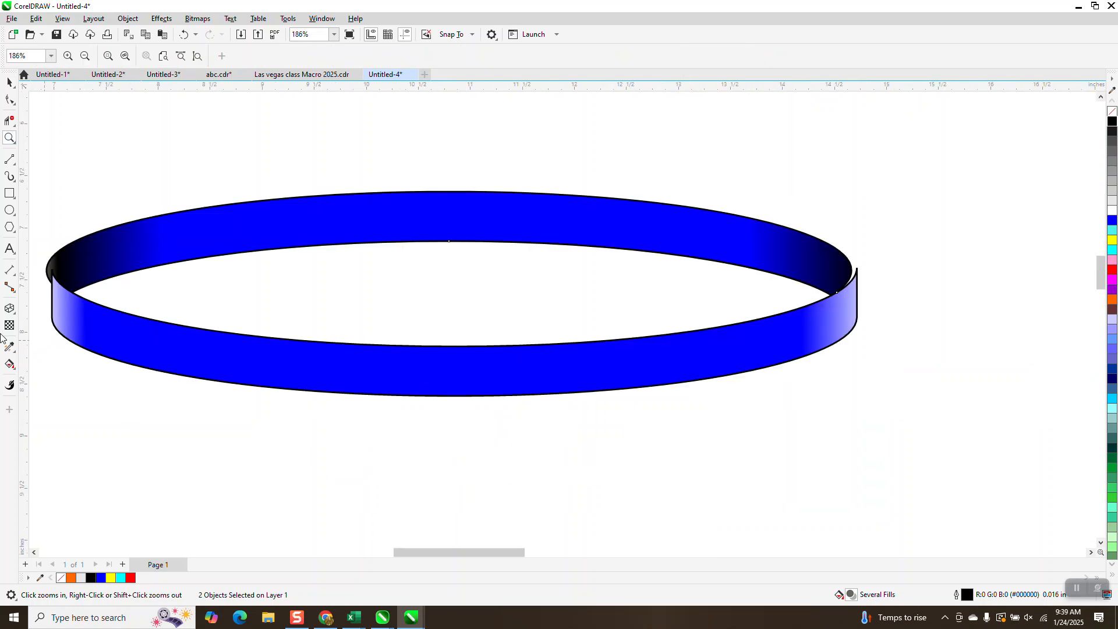
left_click(10, 364)
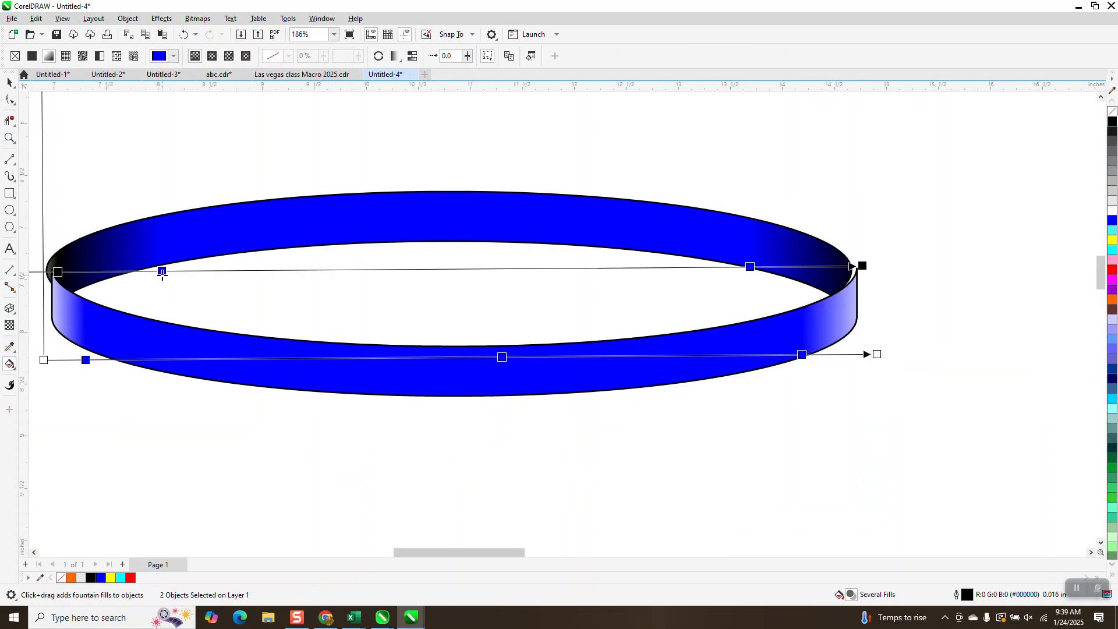
left_click_drag(164, 272, 207, 270)
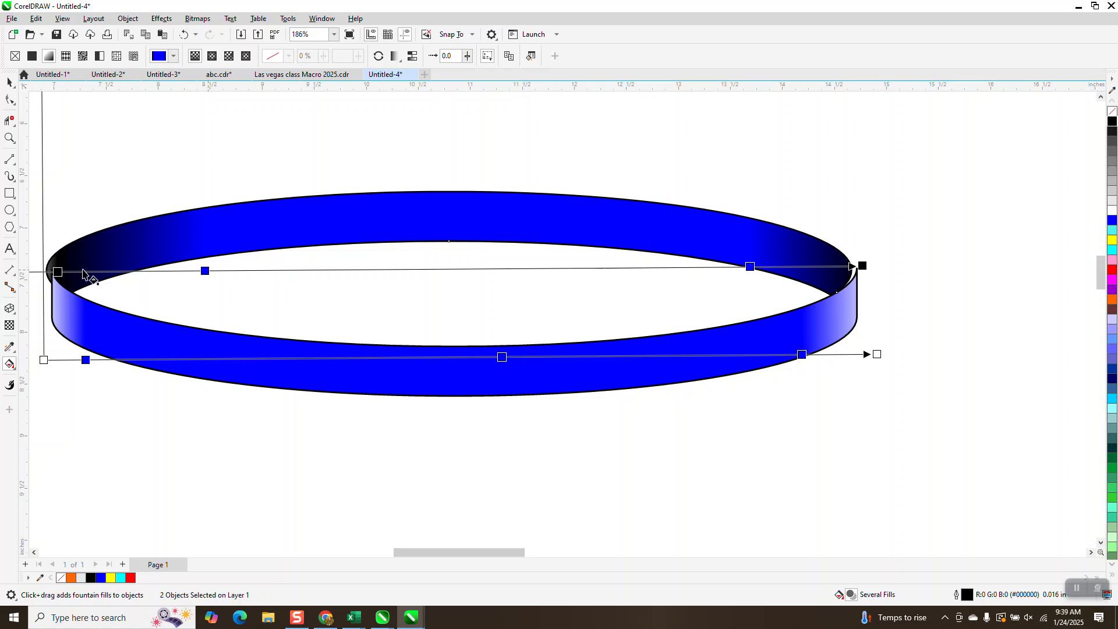
left_click_drag(60, 268, 165, 270)
left_click_drag(61, 270, 173, 261)
scroll(240, 294, "down", 1)
scroll(275, 302, "down", 1)
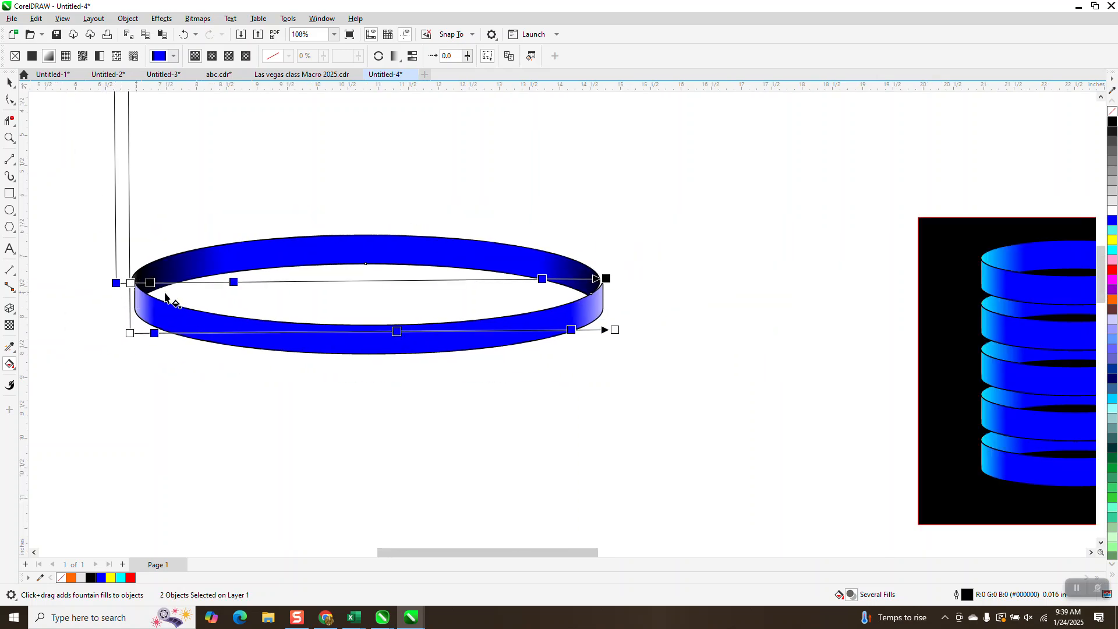
left_click_drag(151, 284, 187, 280)
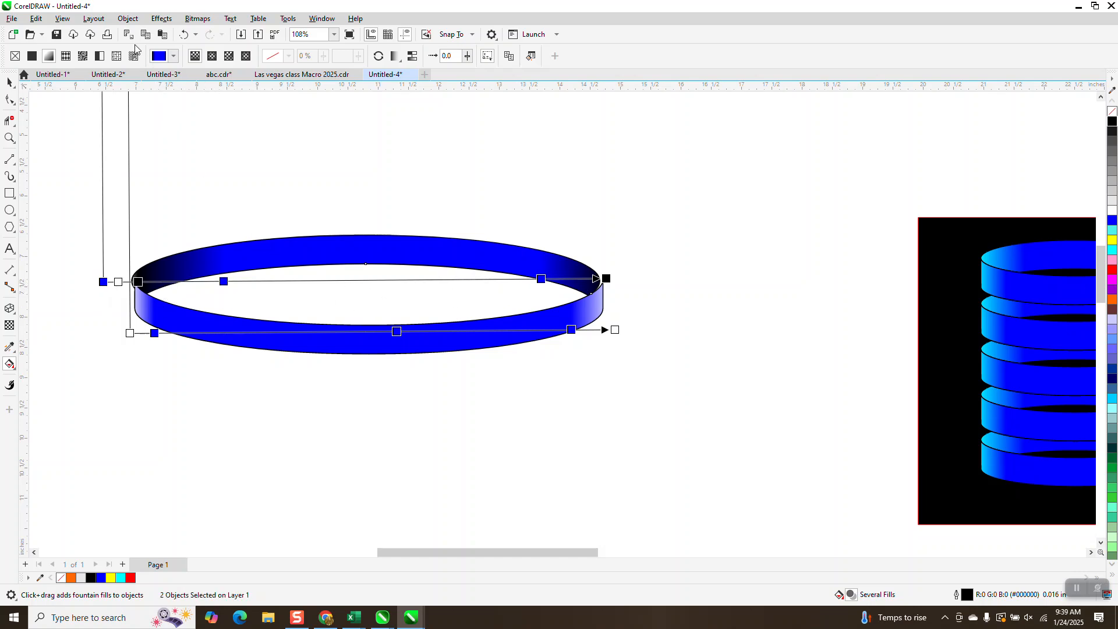
Pull both ends of the front band's fountain fill inward to widen the white highlights at its sides.
left_click(130, 333)
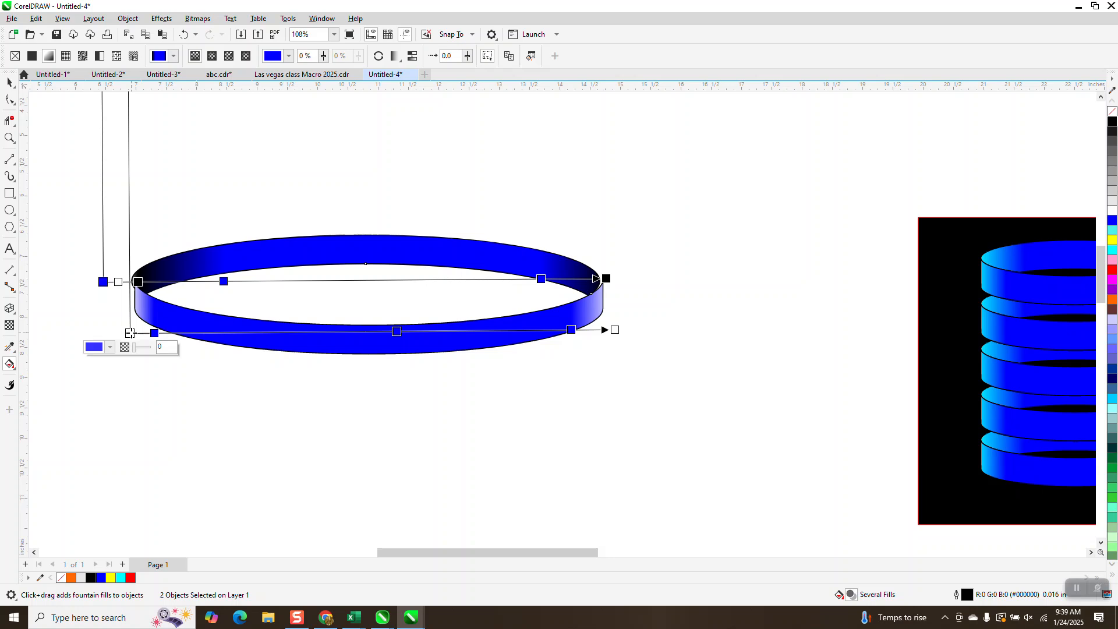
mouse_move(130, 333)
left_mouse_down()
mouse_move(164, 325)
mouse_move(144, 323)
left_mouse_up()
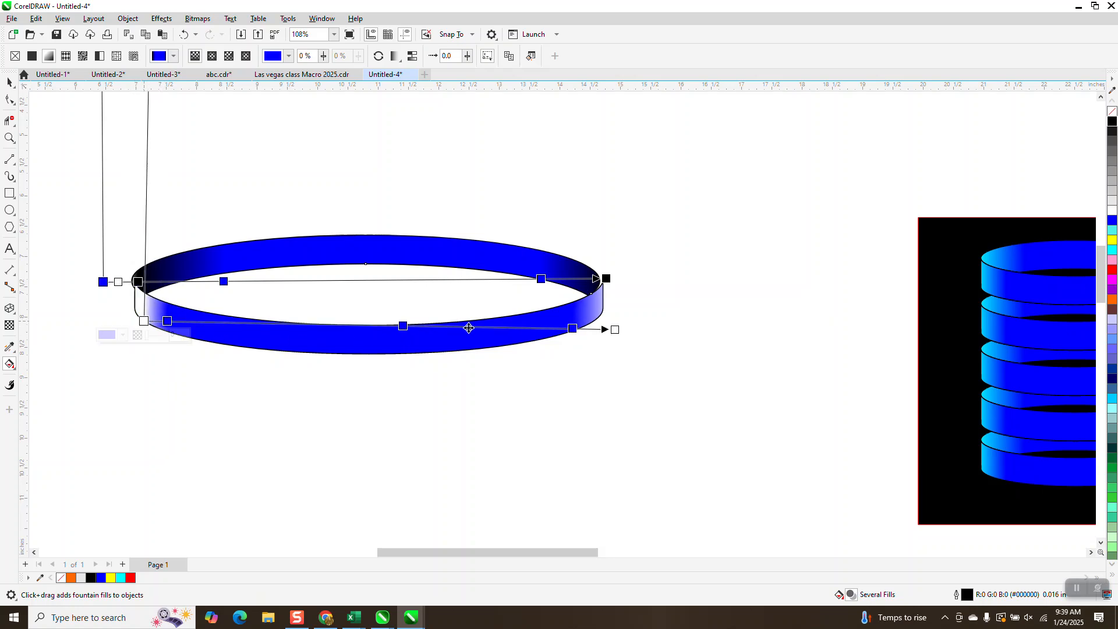
left_click_drag(616, 330, 597, 329)
Pull the back band's fountain fill ends inward, remove its white color node, and align the fill's start with the band's left edge.
left_click_drag(607, 279, 559, 285)
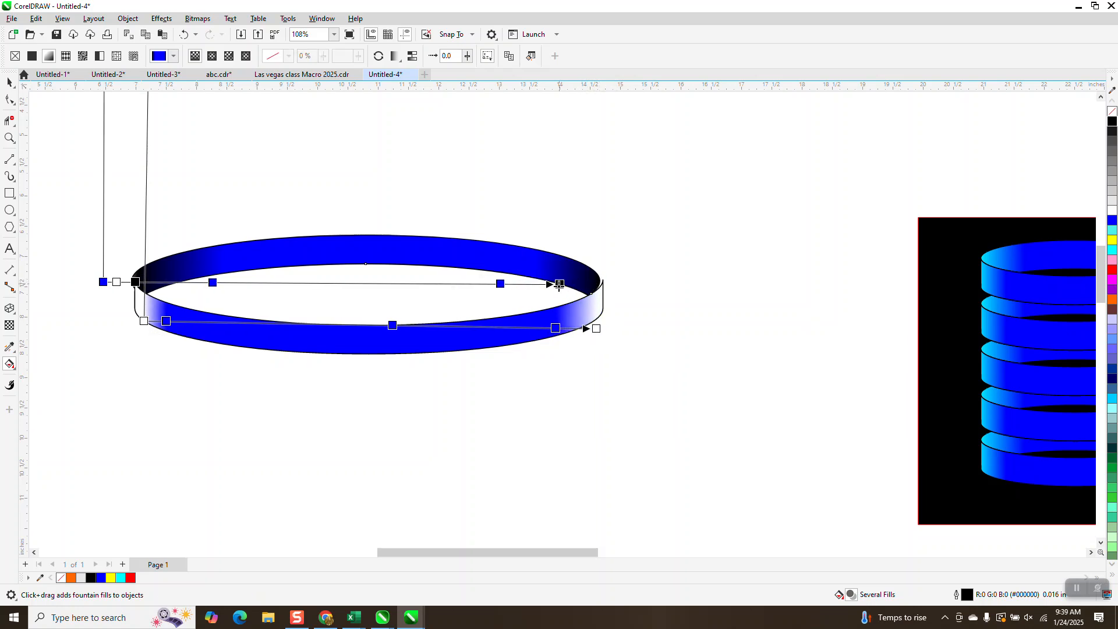
left_click_drag(106, 284, 177, 289)
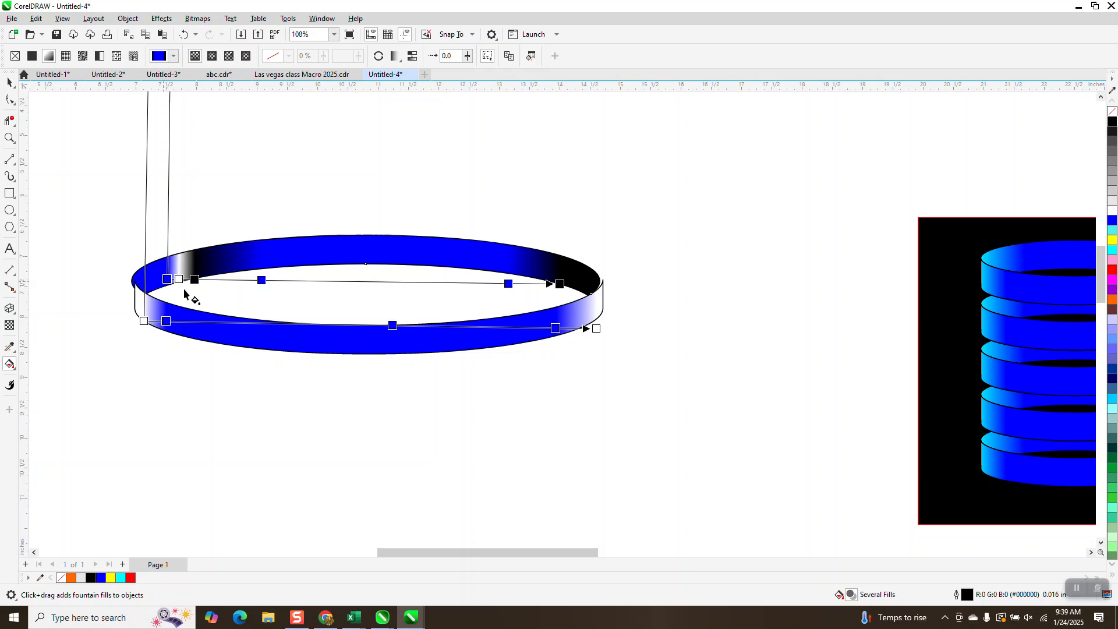
left_click(178, 279)
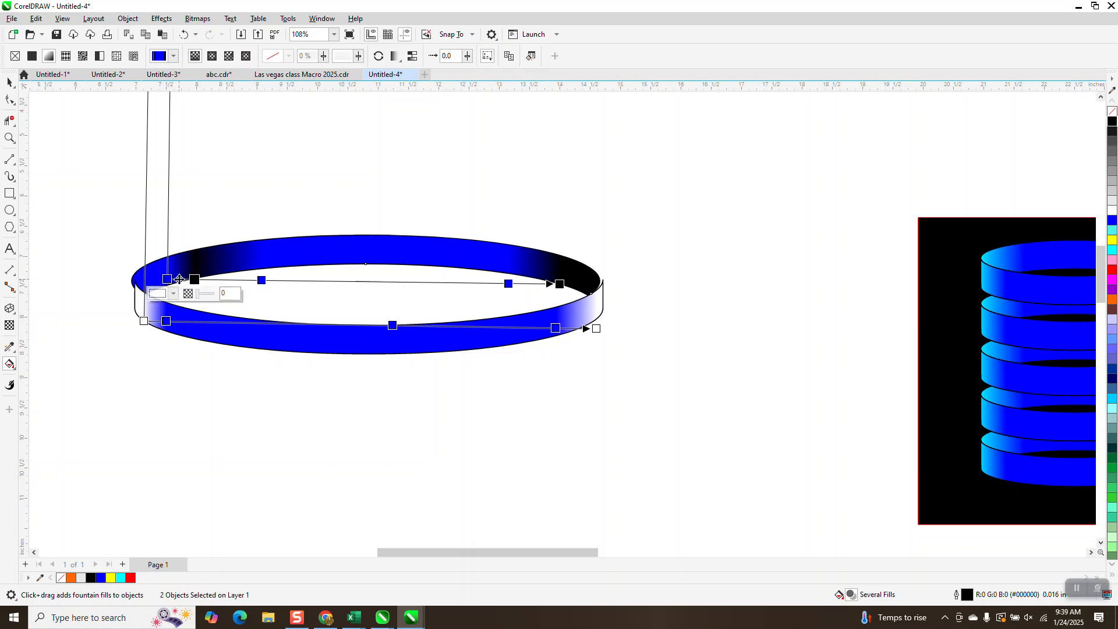
left_click_drag(169, 282, 132, 280)
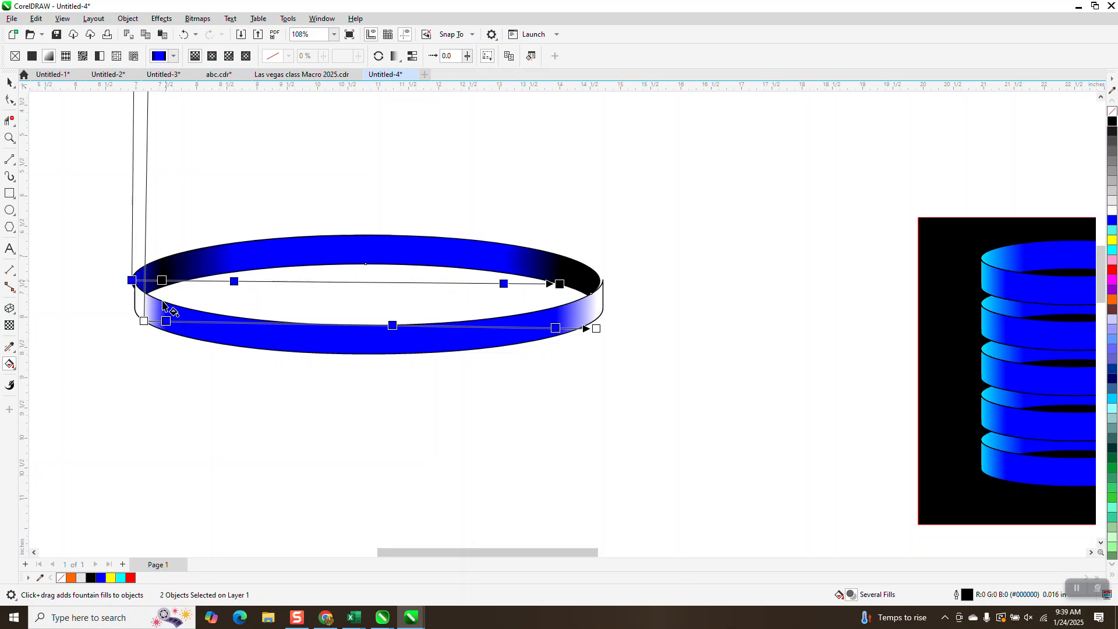
left_click(10, 84)
left_click(45, 194)
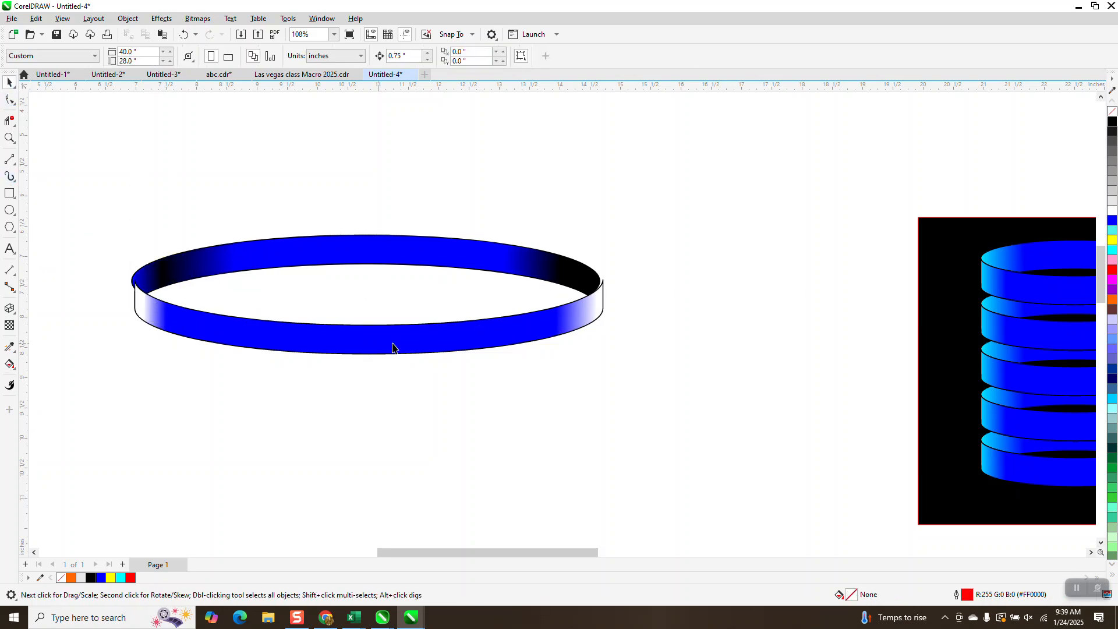
Select the front band and align its upper-left corner with the left edge of the back band.
left_click(594, 307)
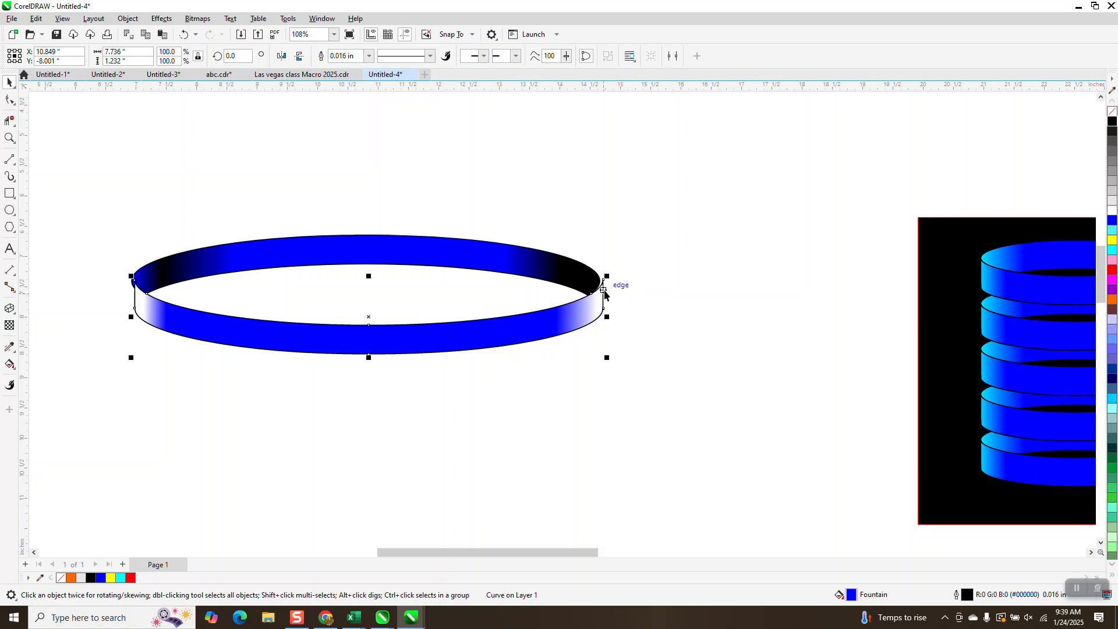
left_click(9, 138)
left_click(185, 325)
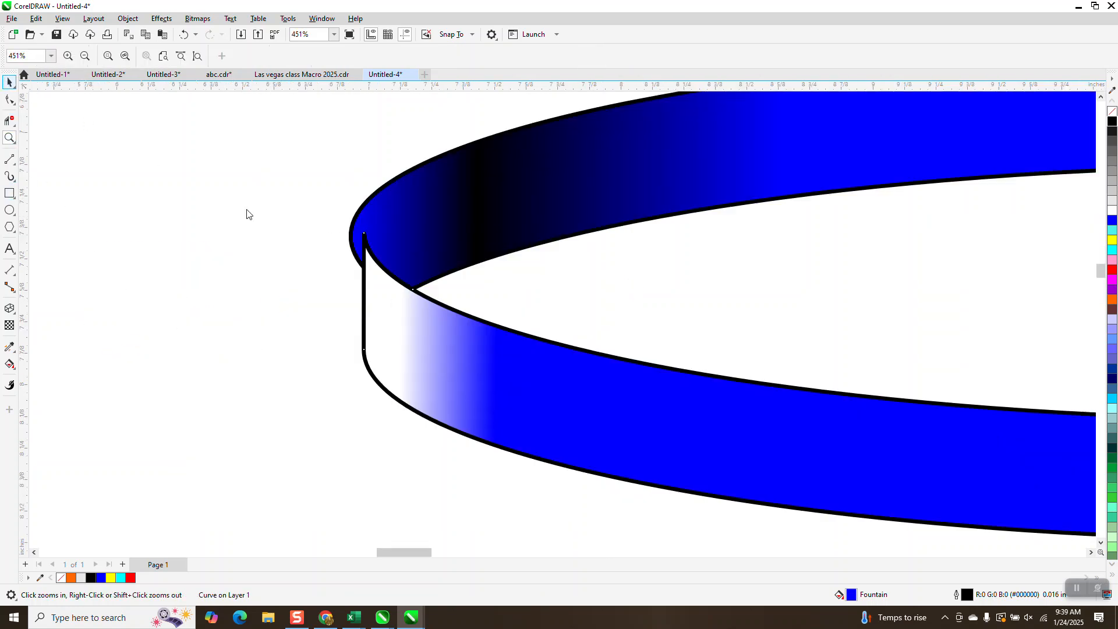
key("space")
left_click_drag(364, 233, 351, 233)
scroll(247, 272, "down", 6)
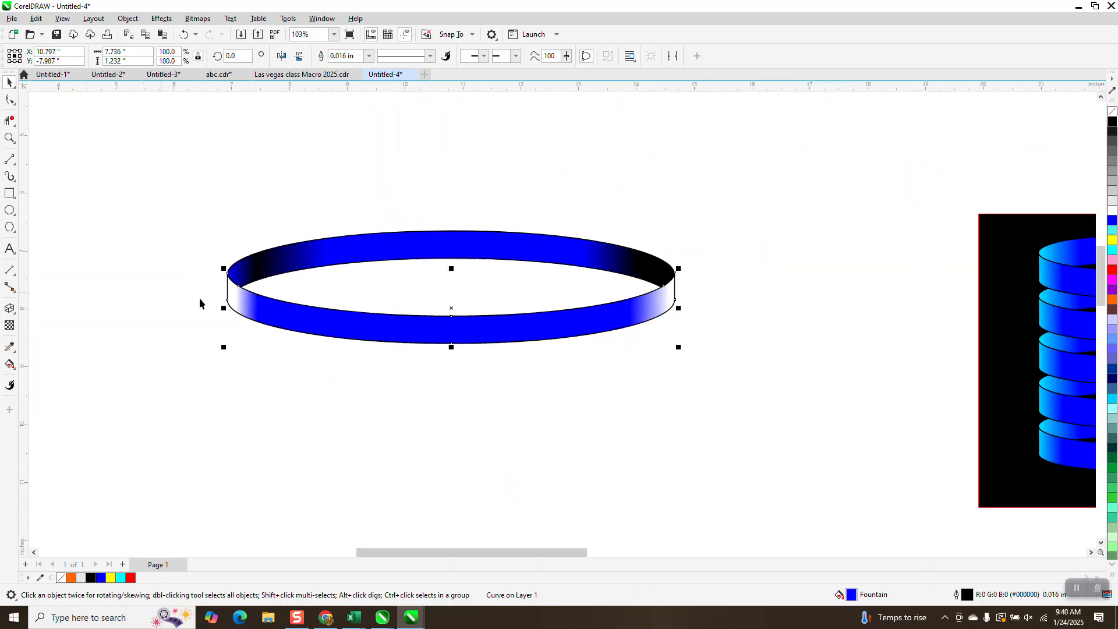
Select the back band and pull both ends of its fountain fill further inward.
left_click(610, 263)
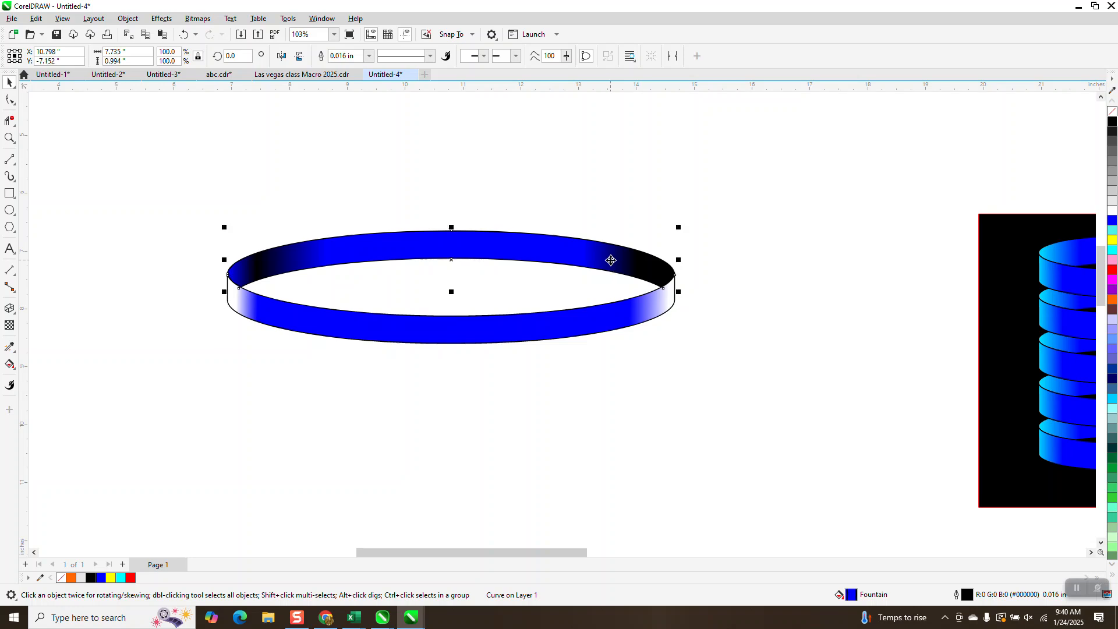
left_click(9, 364)
left_click_drag(633, 277, 619, 276)
left_click_drag(213, 273, 254, 281)
scroll(310, 353, "down", 3)
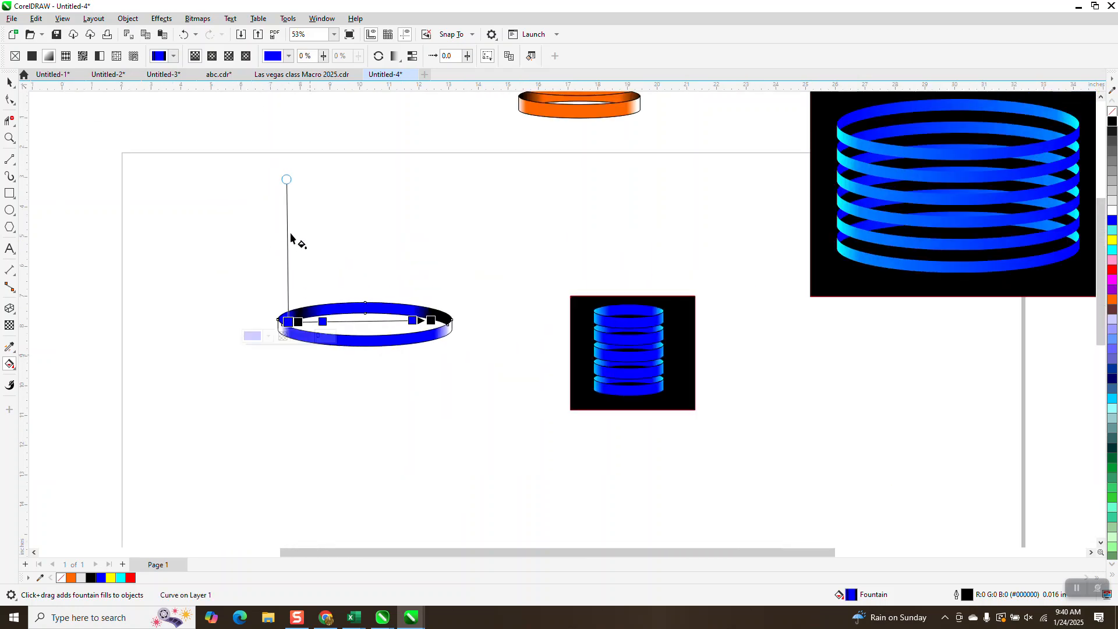
Move the back band's left blue fill node to 35% and extend the fill's start beyond the band's left edge.
left_click_drag(287, 179, 622, 403)
left_click(10, 138)
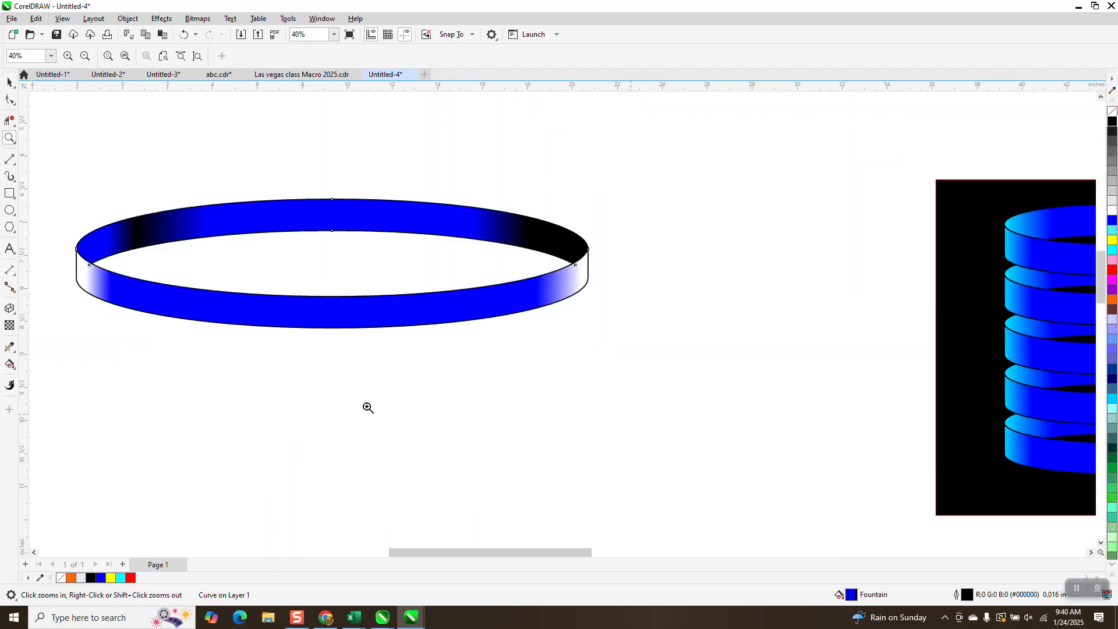
left_click(9, 364)
left_click_drag(106, 256, 236, 255)
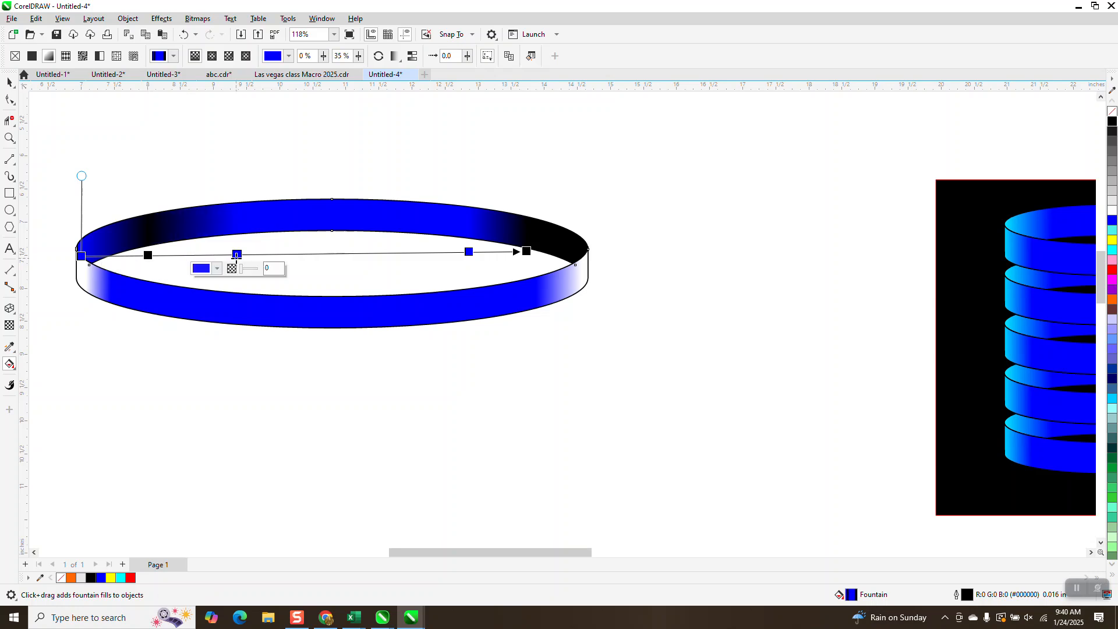
left_click_drag(78, 257, 60, 258)
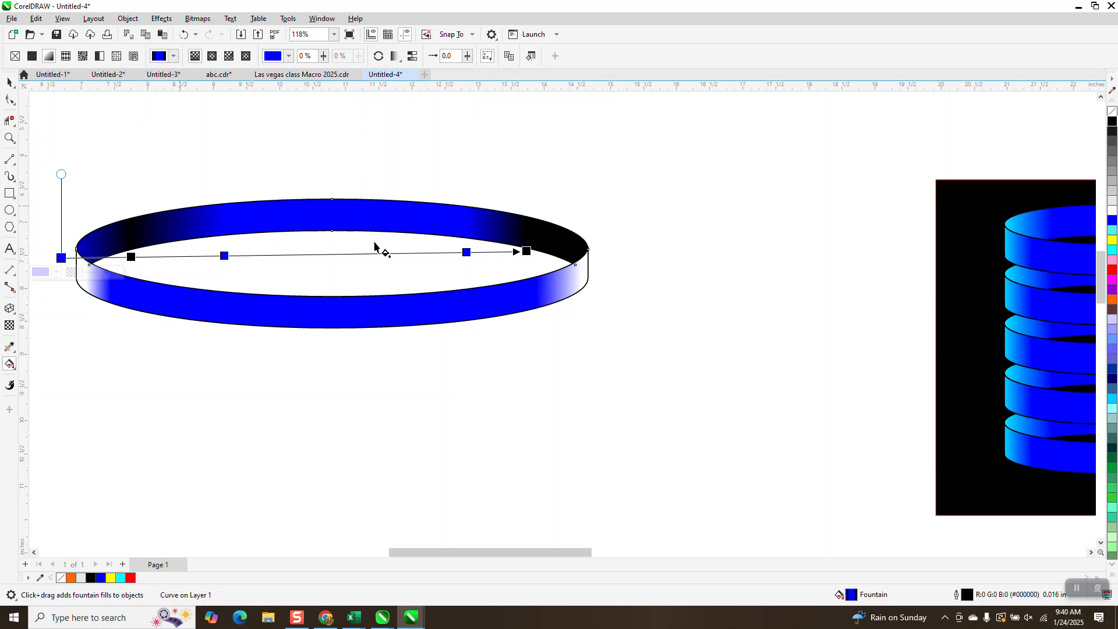
scroll(392, 270, "down", 1)
Group the ring's two bands and duplicate the group five times upward at 0.75 in spacing.
left_click(9, 82)
left_click_drag(120, 182, 651, 370)
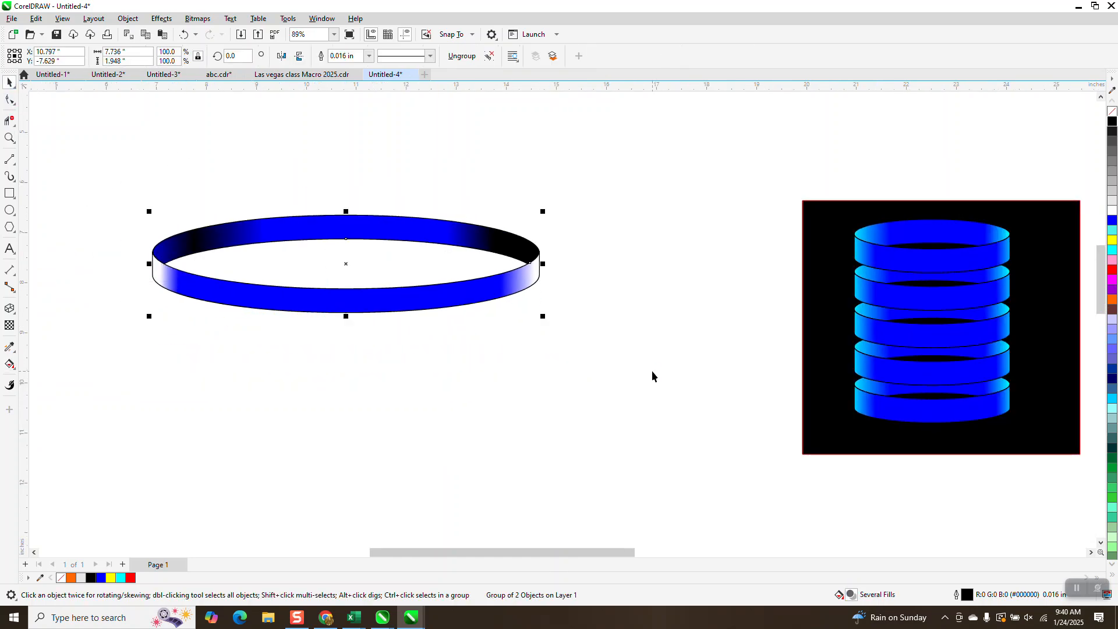
key("ctrl+d")
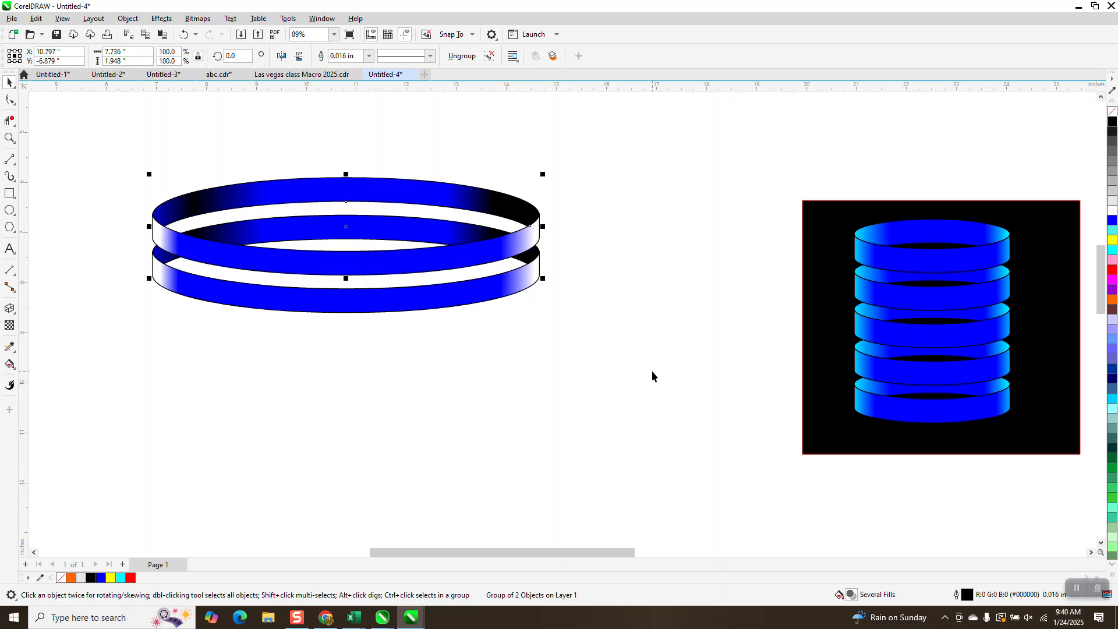
key("ctrl+d")
key("ctrl+d")
key("ctrl+d")
key("ctrl+d")
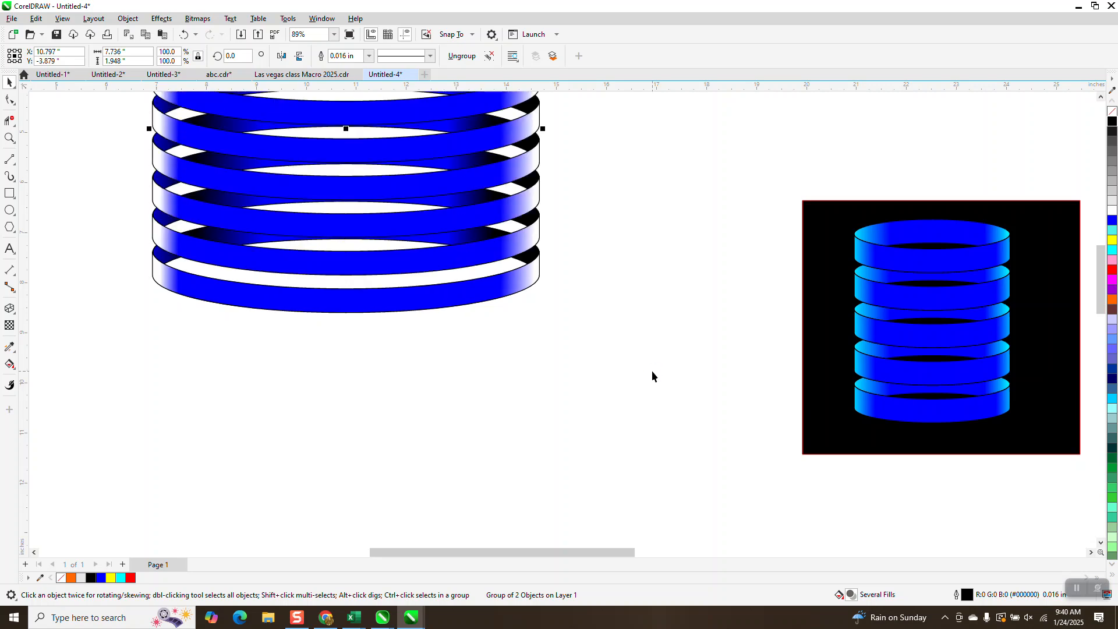
scroll(481, 531, "down", 2)
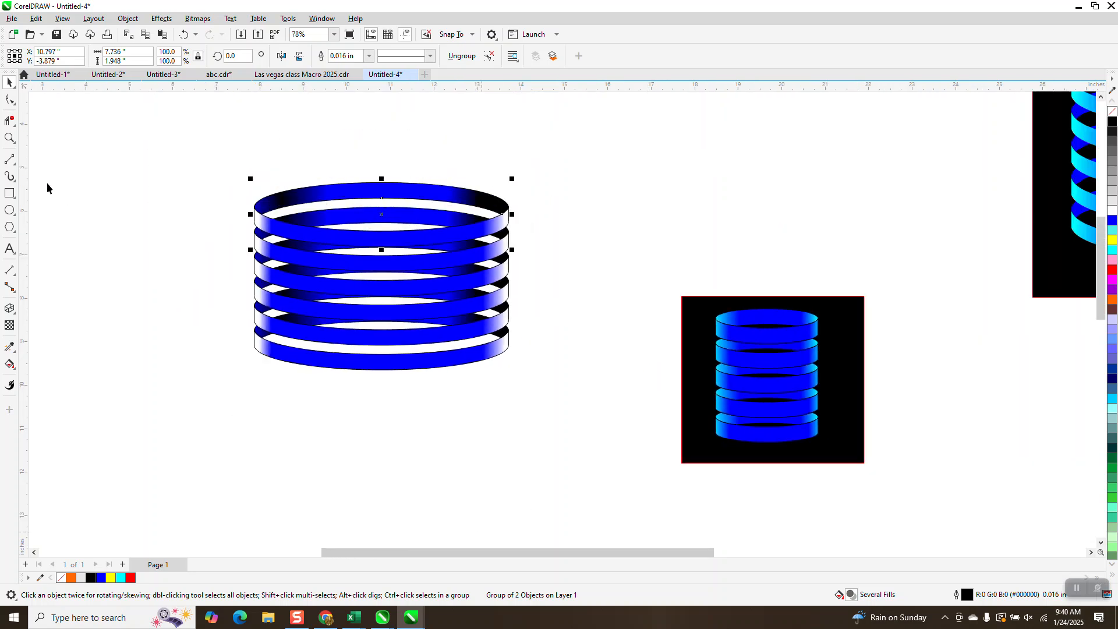
Examine the gradient shading and overlaps along the stack's left edge and across the whole stack.
left_click(10, 138)
left_click_drag(283, 221, 342, 333)
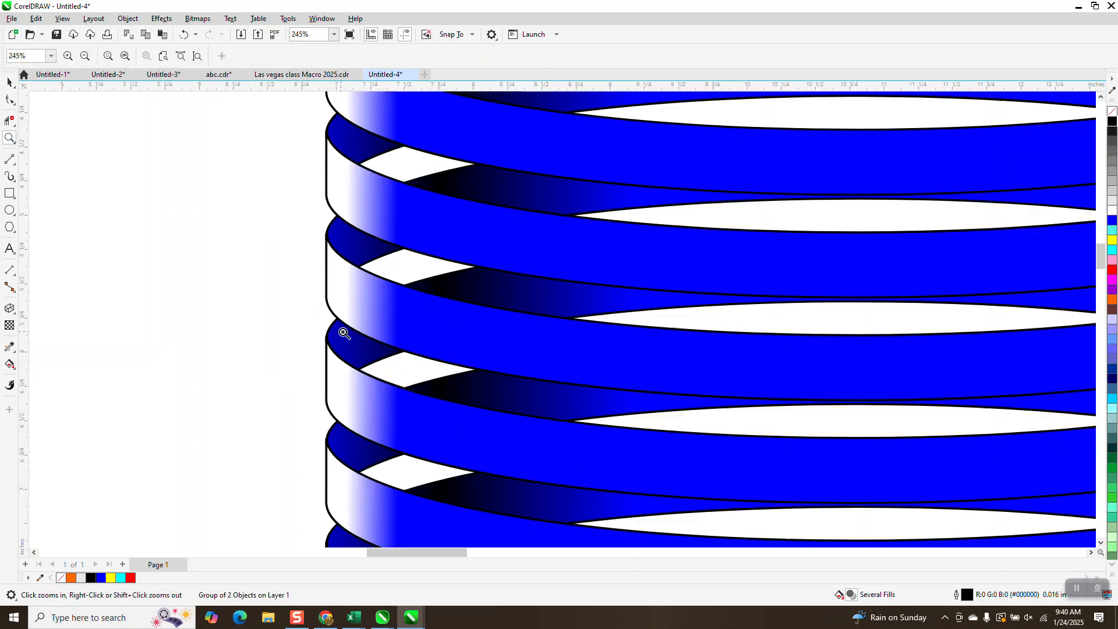
scroll(475, 306, "down", 1)
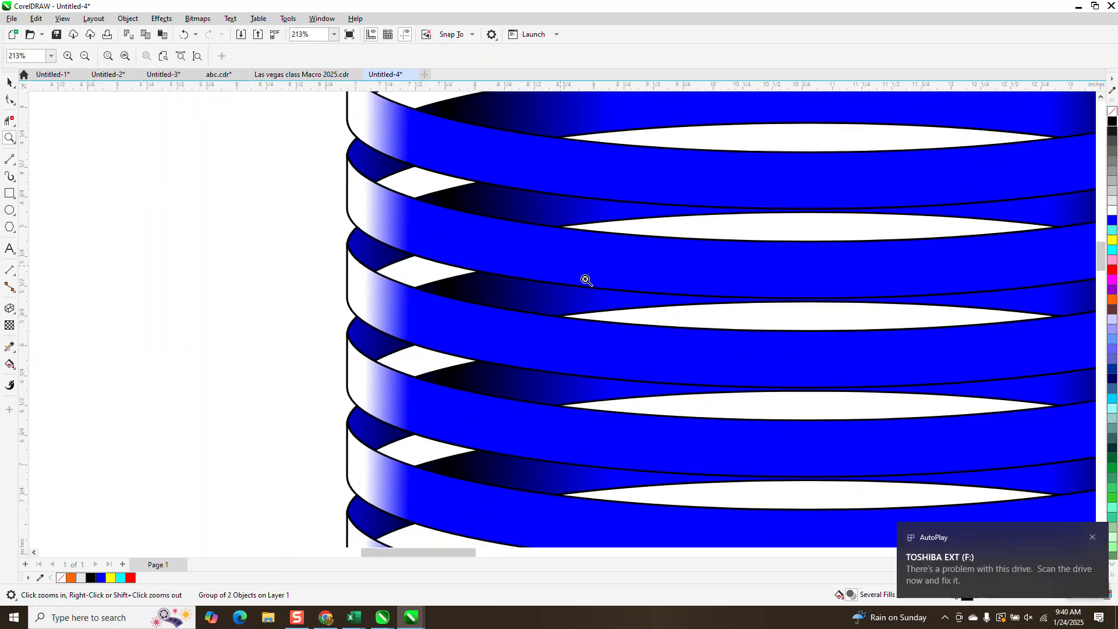
scroll(482, 235, "down", 4)
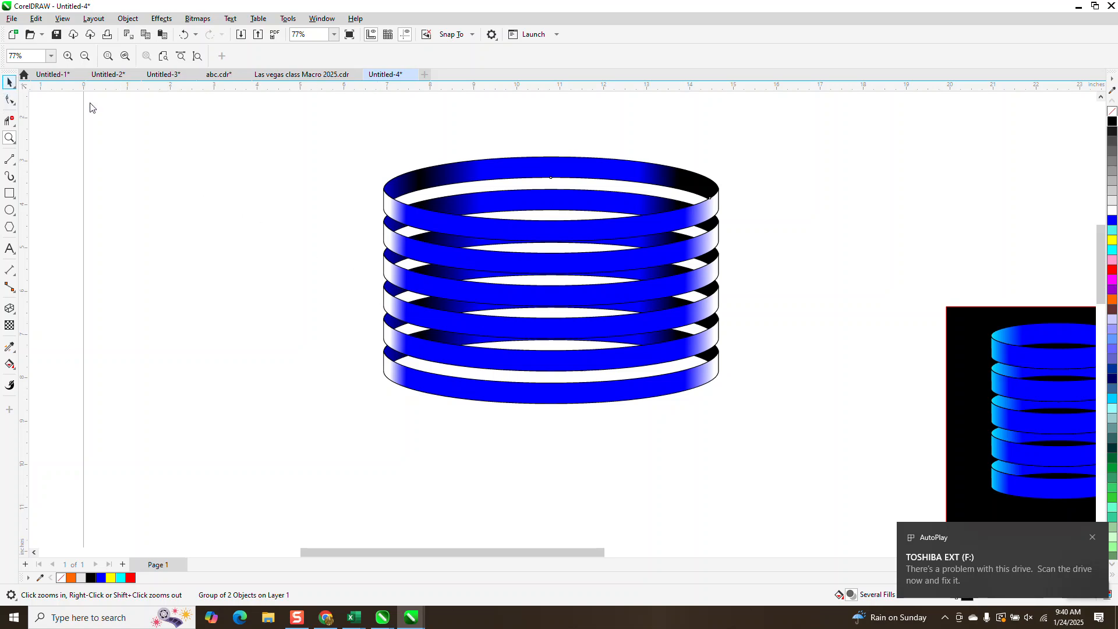
left_click(10, 81)
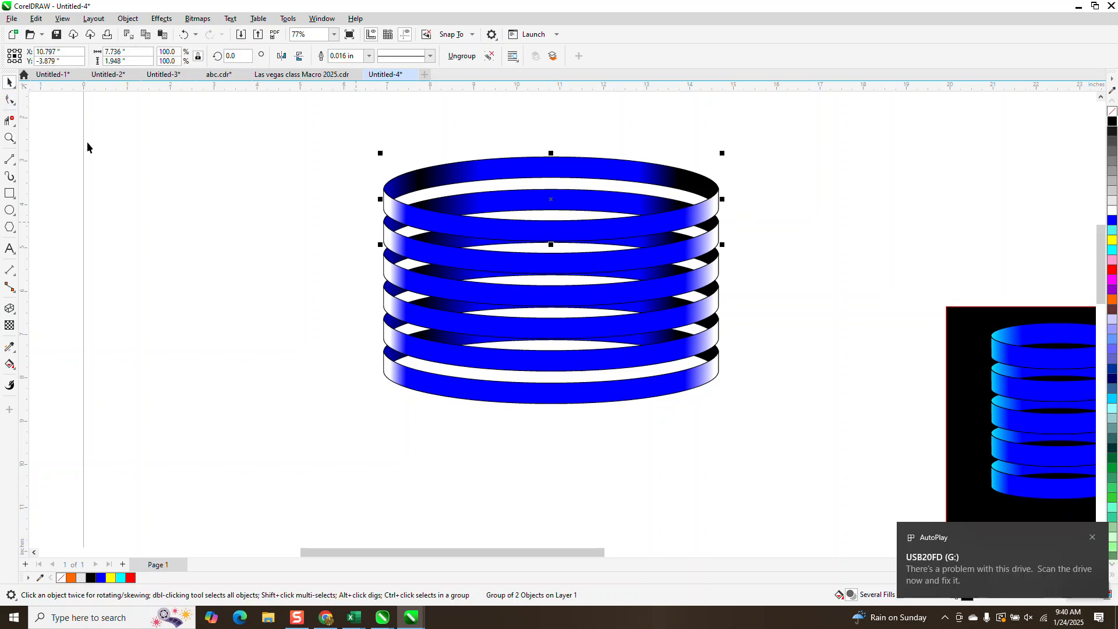
left_click(9, 138)
left_click_drag(344, 143, 772, 443)
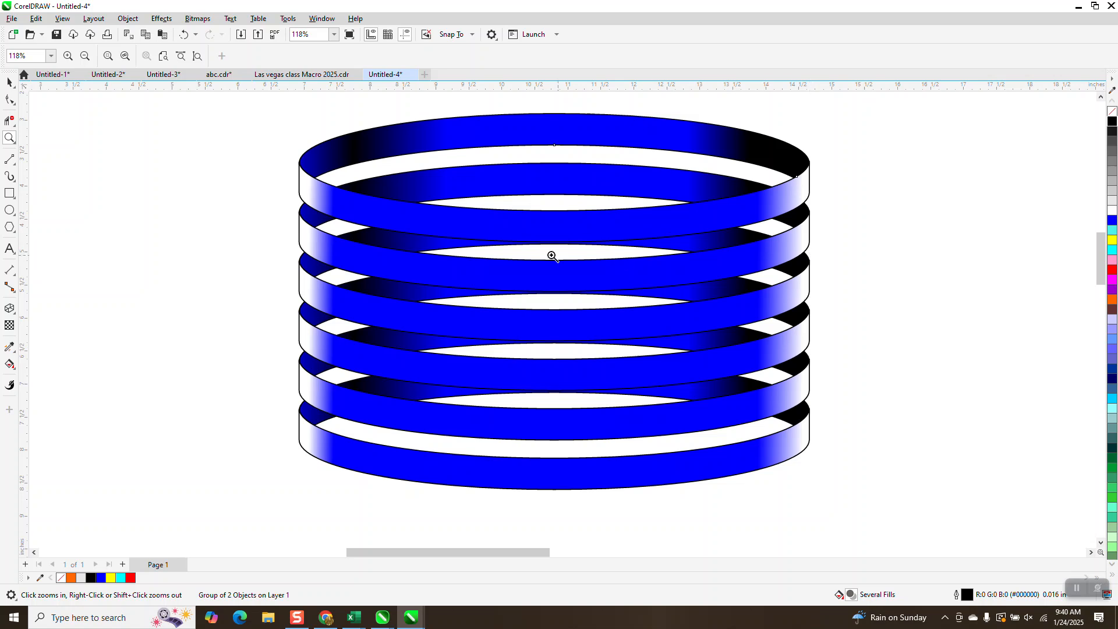
scroll(407, 257, "down", 3)
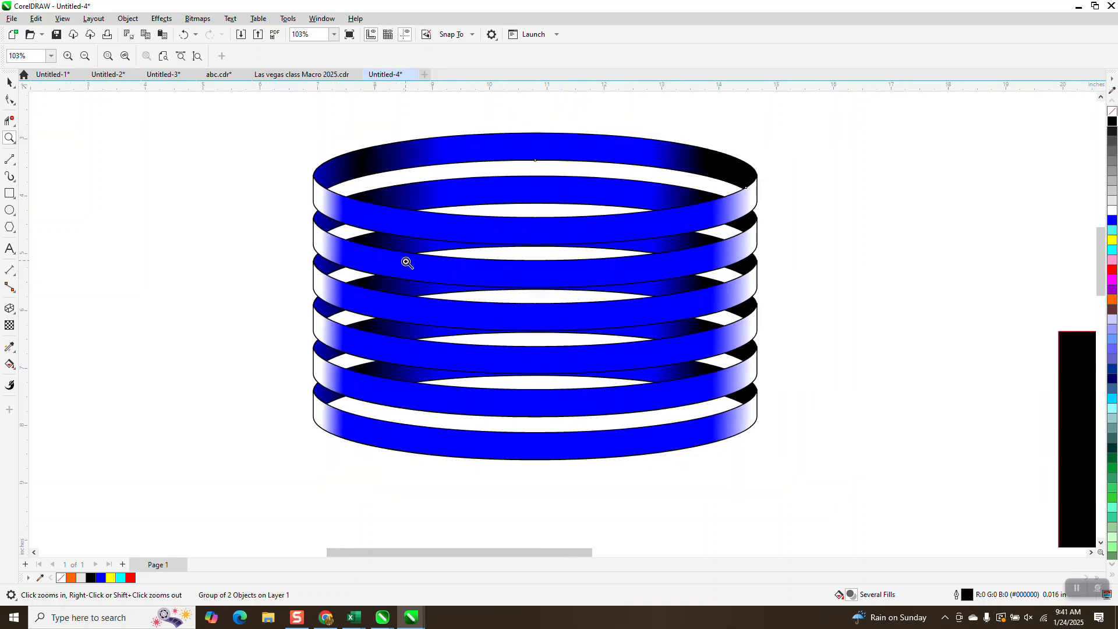